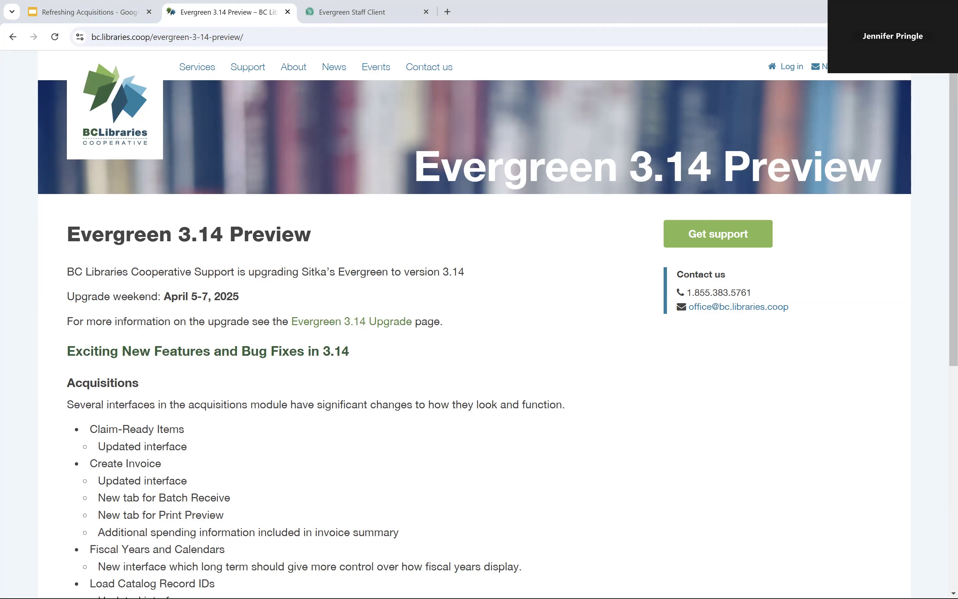
# Step: Switch to the Evergreen Staff Client page and enlarge its browser zoom by three levels
pyautogui.click(340, 12)
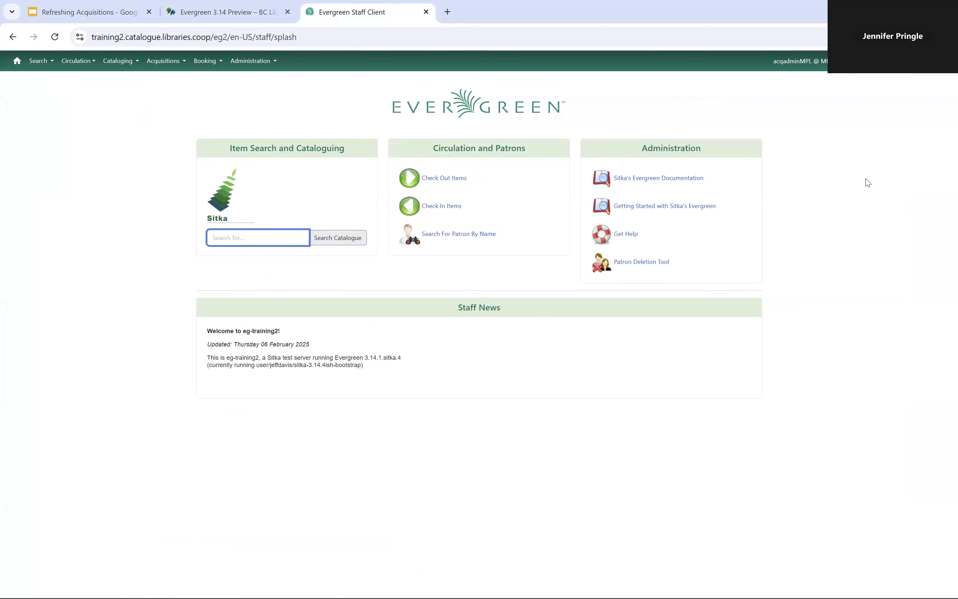
pyautogui.hotkey('alt', 'f')
pyautogui.click(914, 301)
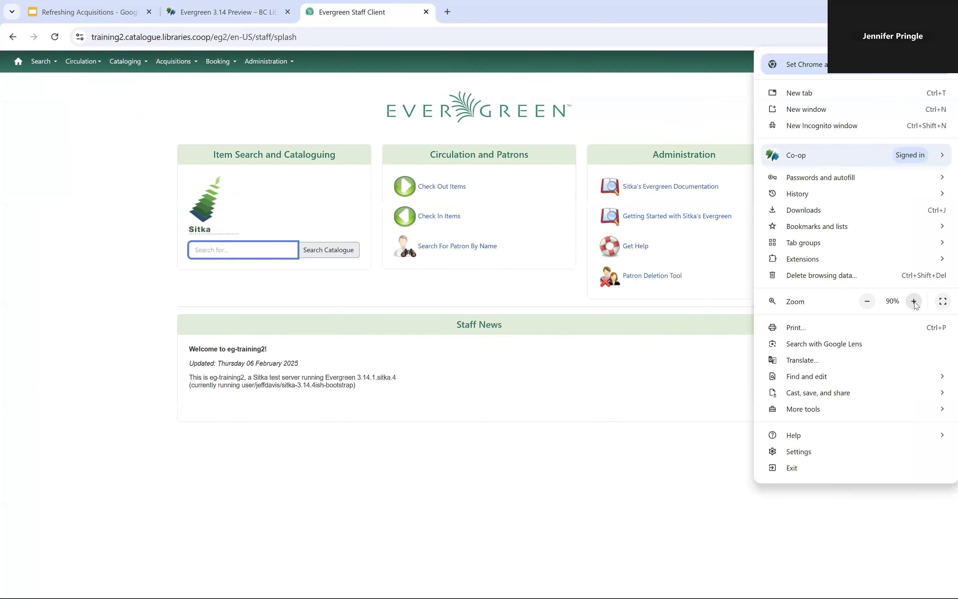
pyautogui.click(915, 301)
pyautogui.click(915, 301)
pyautogui.click(50, 279)
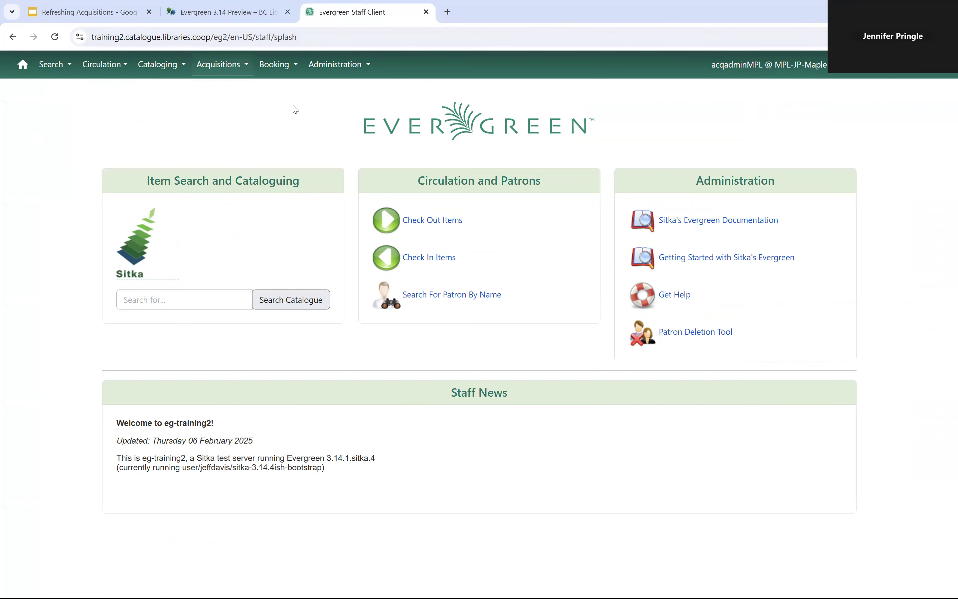
# Step: Open the Load MARC Order Records form in Acquisitions and enter acq-webinar-1 as the new queue
pyautogui.click(221, 67)
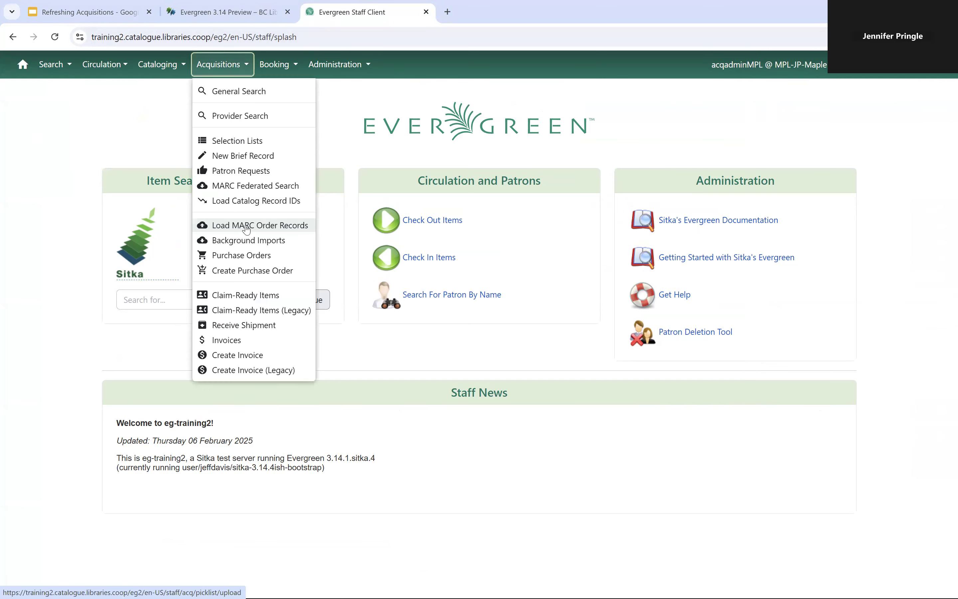
pyautogui.click(246, 226)
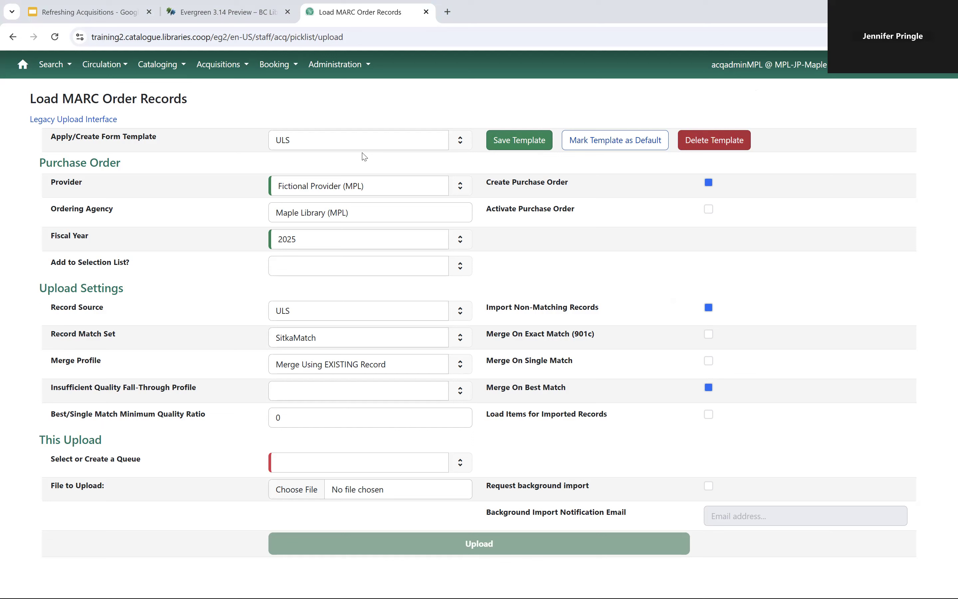
pyautogui.click(328, 463)
pyautogui.write('acq-webinar')
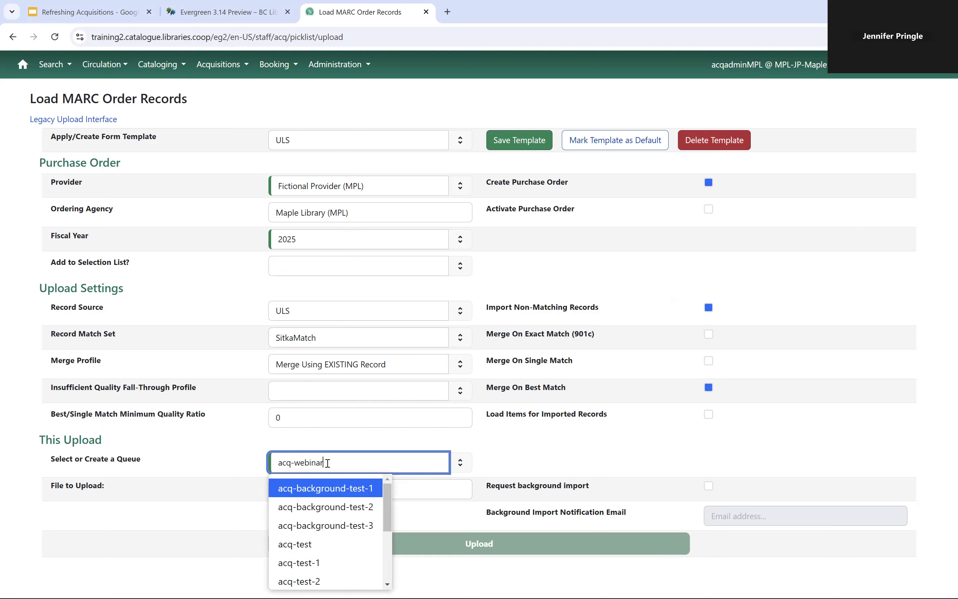
pyautogui.write('-1')
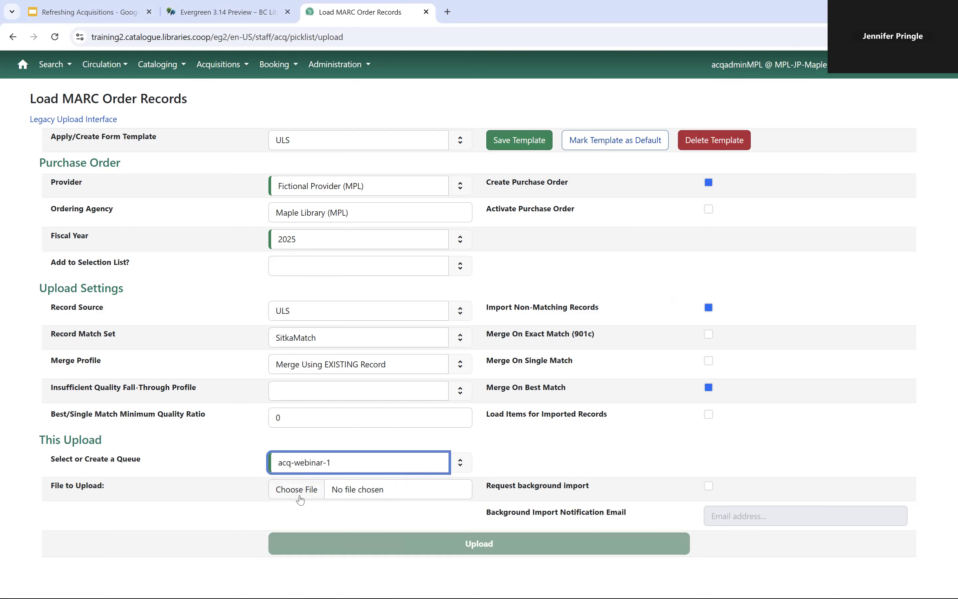
# Step: Choose mpl-demo-2.mrc from the acq demo folder as the file to upload
pyautogui.click(300, 498)
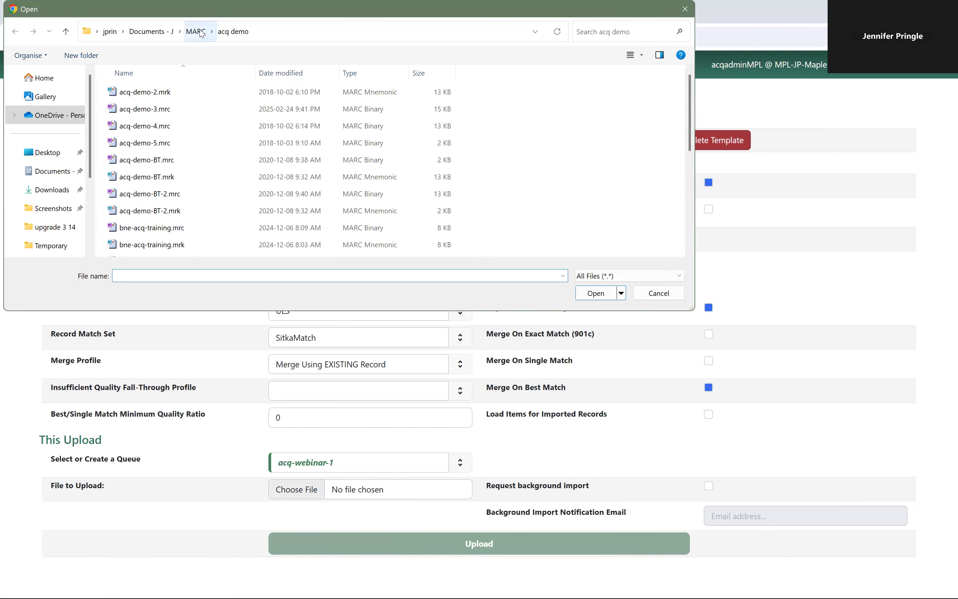
pyautogui.scroll(-5, 156, 167)
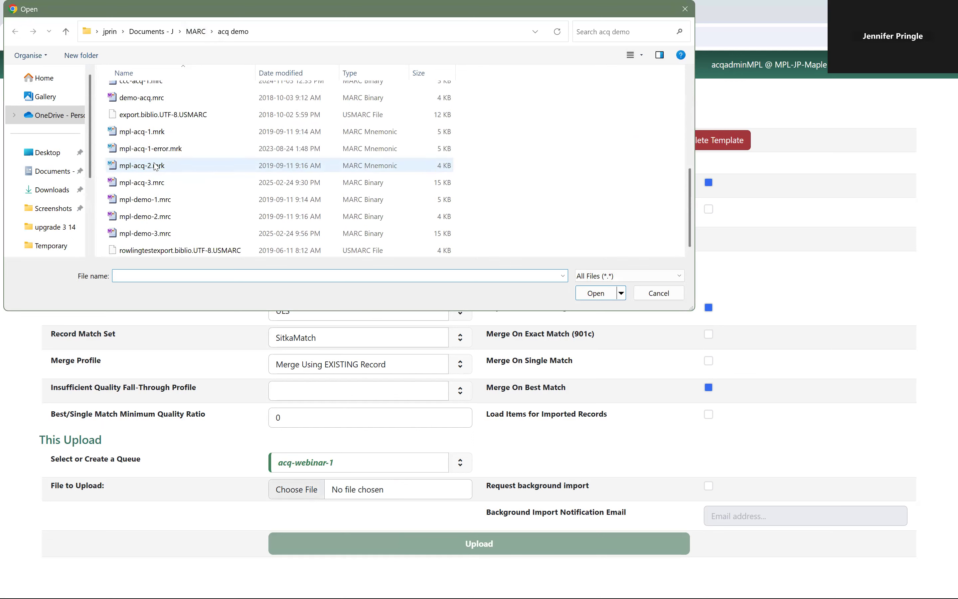
pyautogui.click(157, 217)
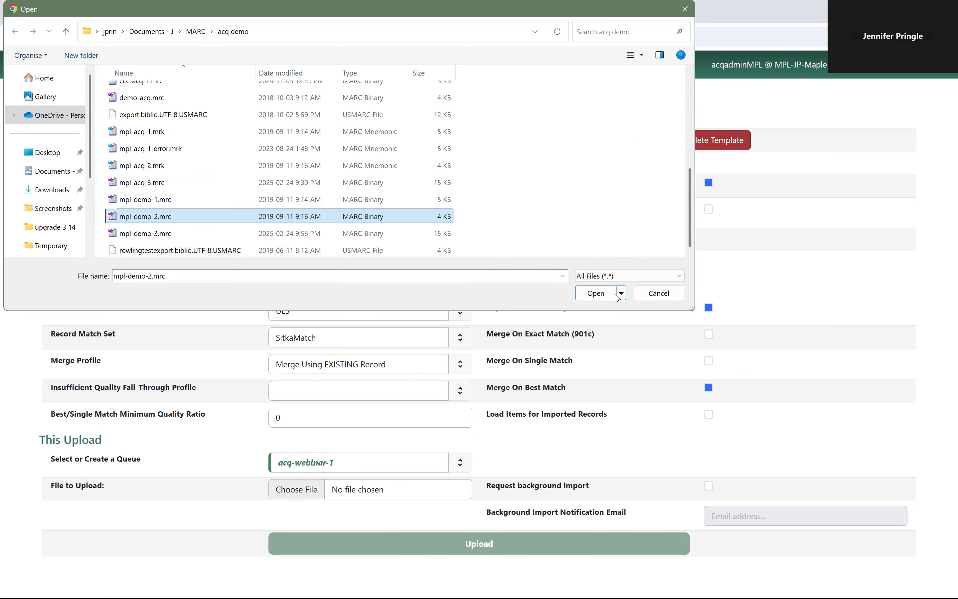
pyautogui.click(596, 294)
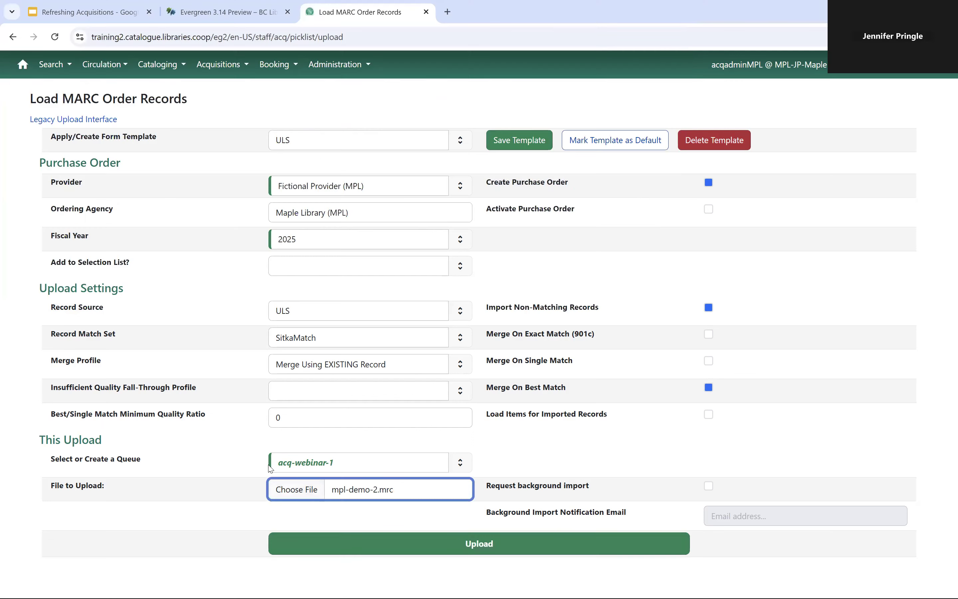
# Step: Request a background import, fill in the notification email address, and upload the order records
pyautogui.click(709, 487)
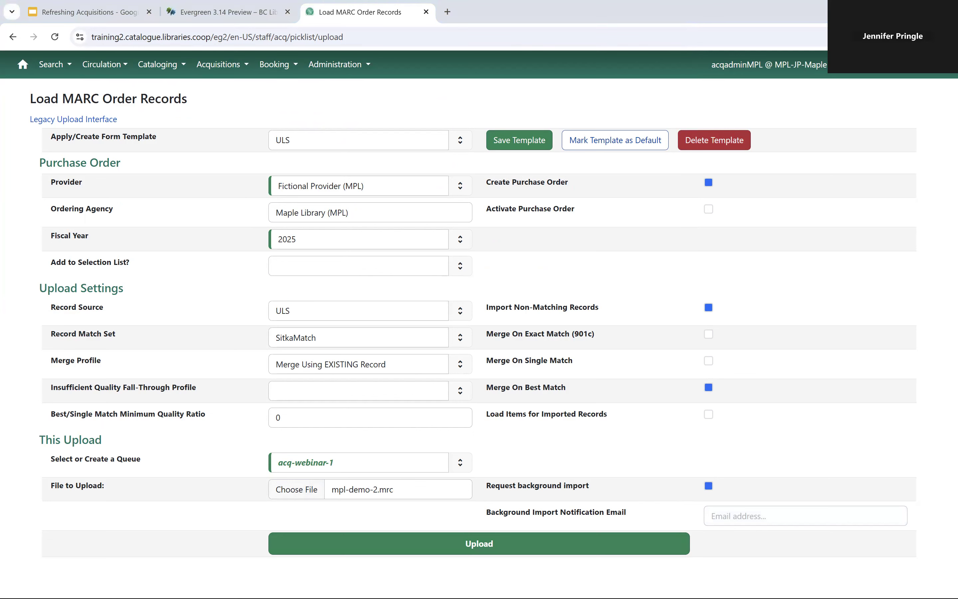
pyautogui.click(770, 520)
pyautogui.hotkey('ctrl', 'v')
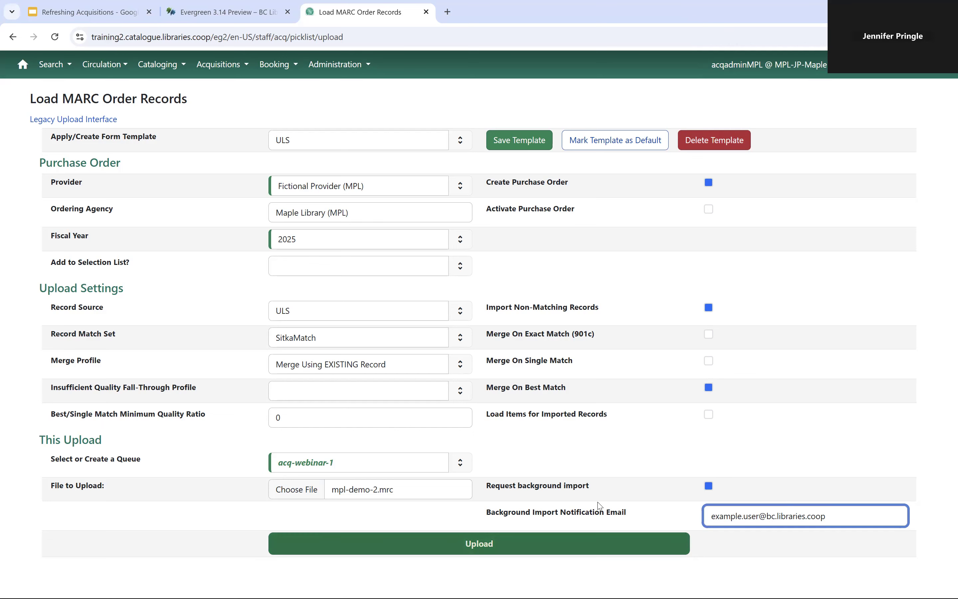
pyautogui.press('Return')
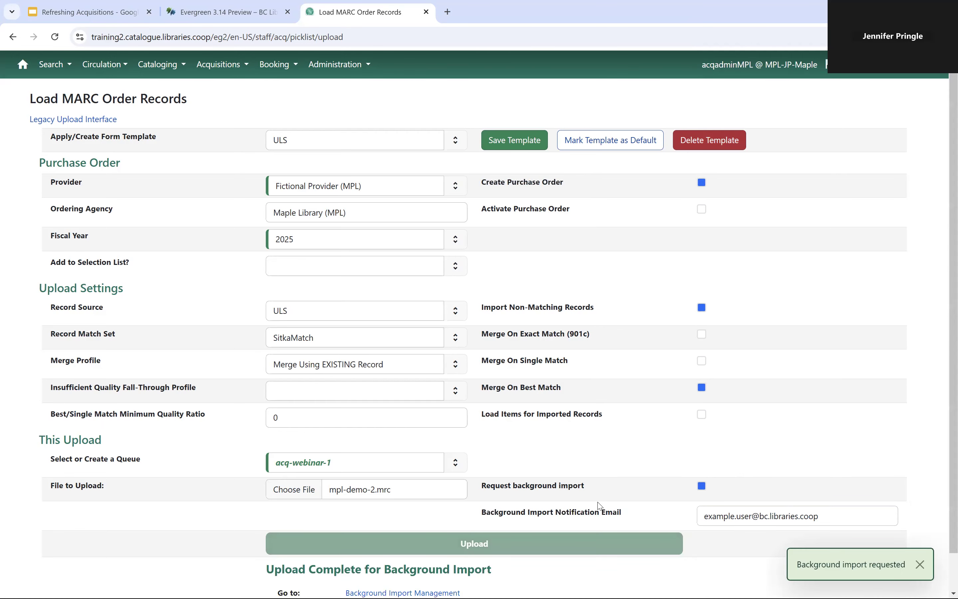
# Step: Go to Background Import Management from the completed upload, then reopen the list via the Acquisitions module's Background Imports
pyautogui.scroll(-1, 573, 402)
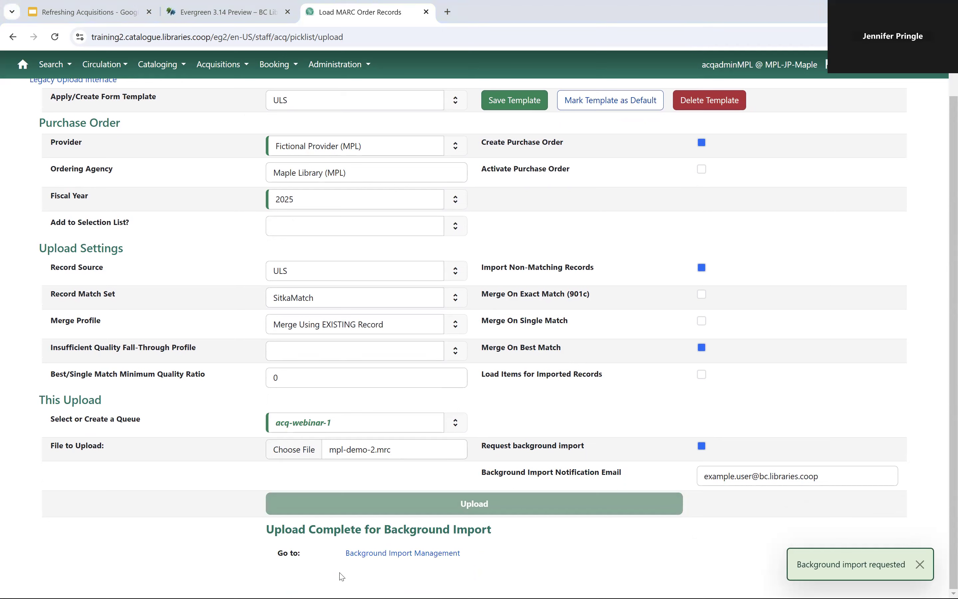
pyautogui.click(432, 558)
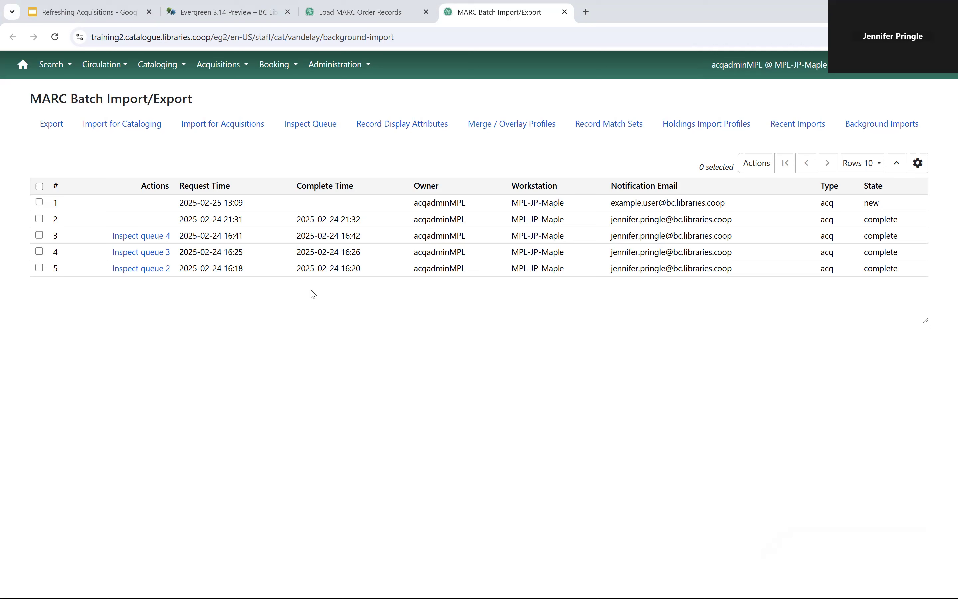
pyautogui.click(234, 70)
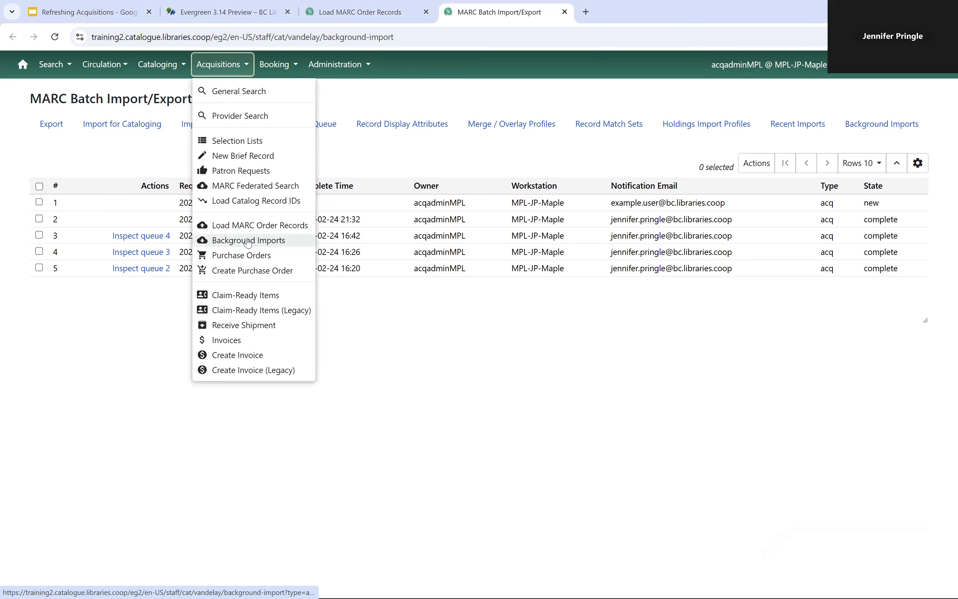
pyautogui.click(248, 242)
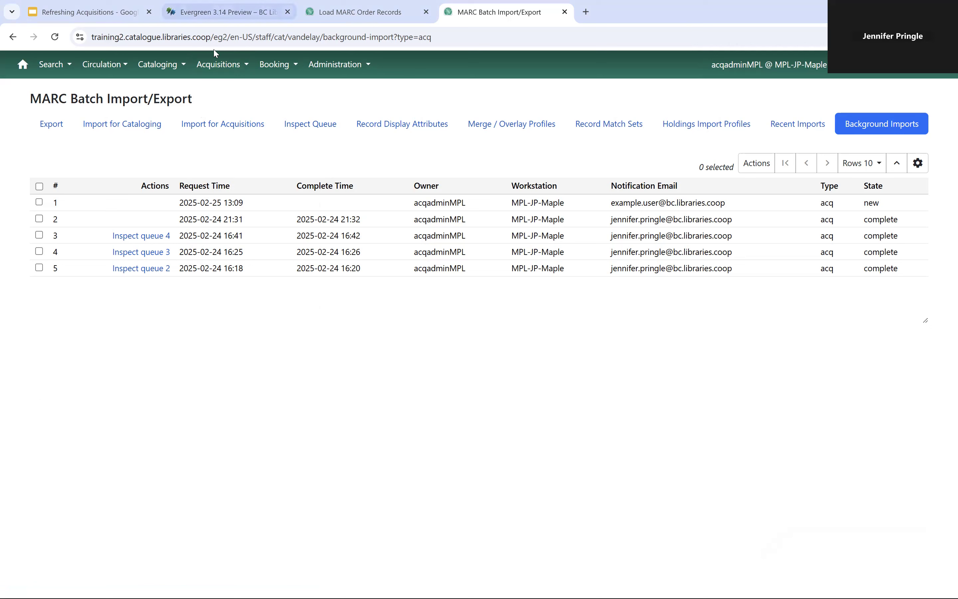
# Step: Reach Background Imports through Cataloging's MARC Batch Import/Export and inspect the queue of the newest import
pyautogui.click(179, 73)
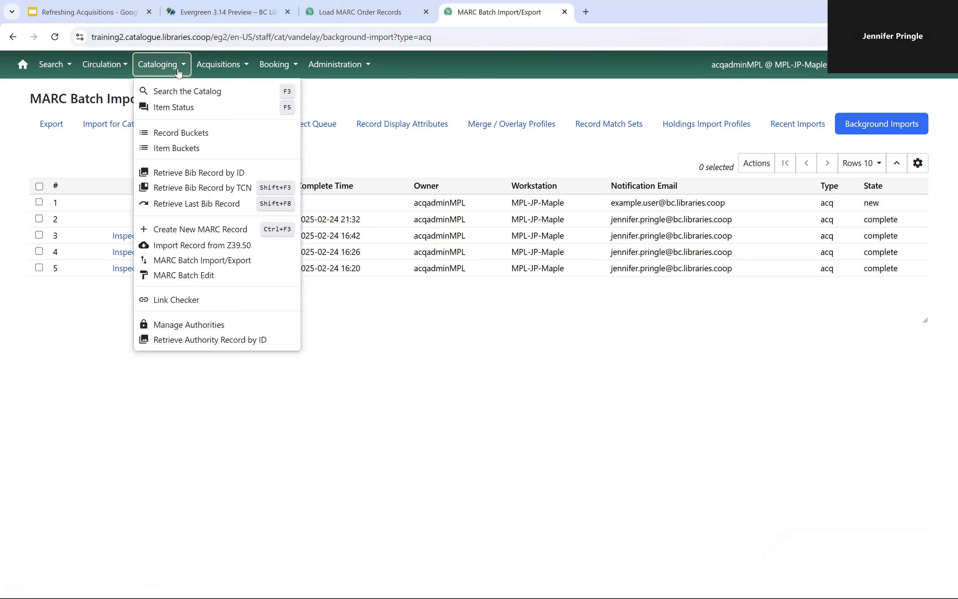
pyautogui.click(196, 261)
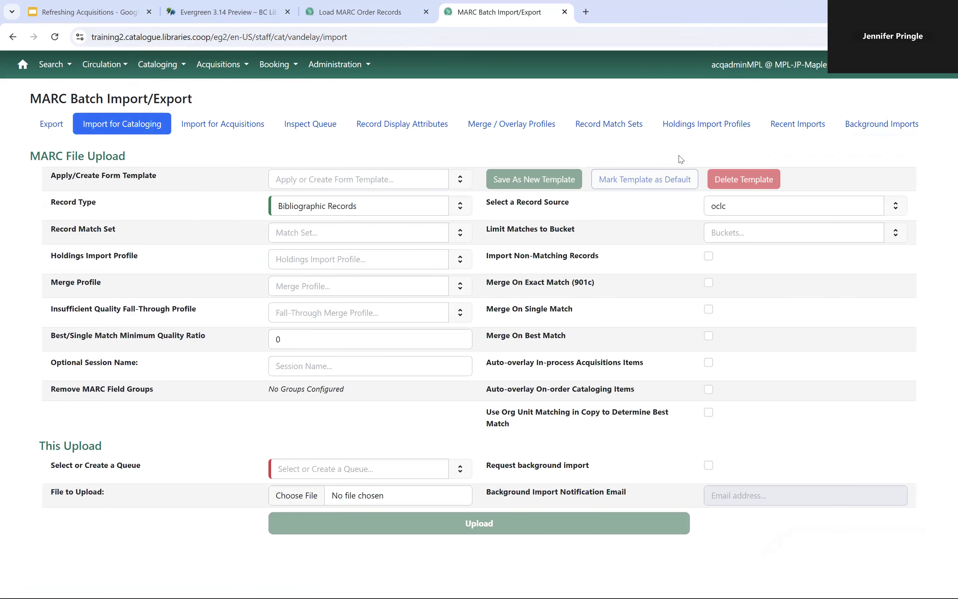
pyautogui.click(879, 130)
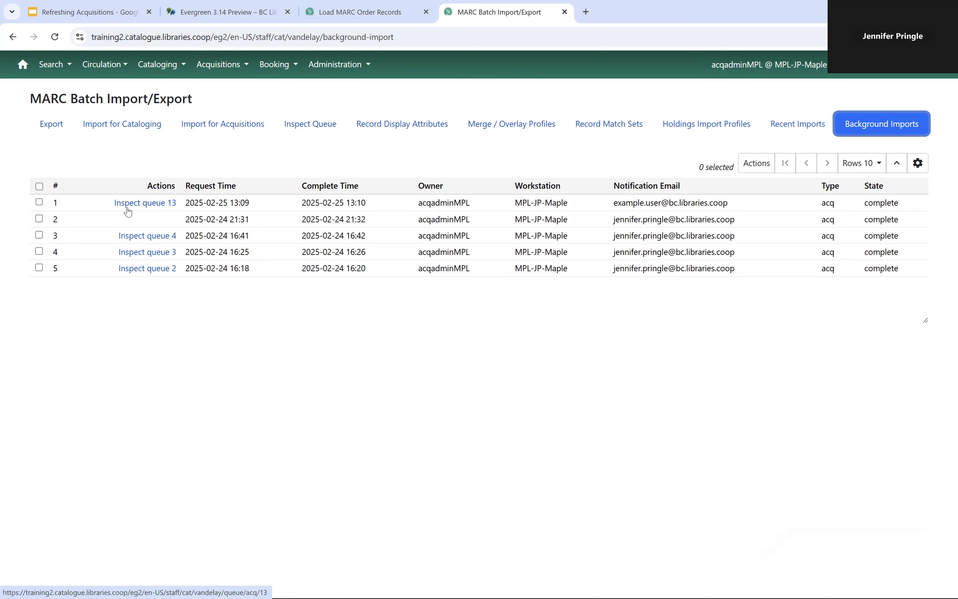
pyautogui.click(152, 204)
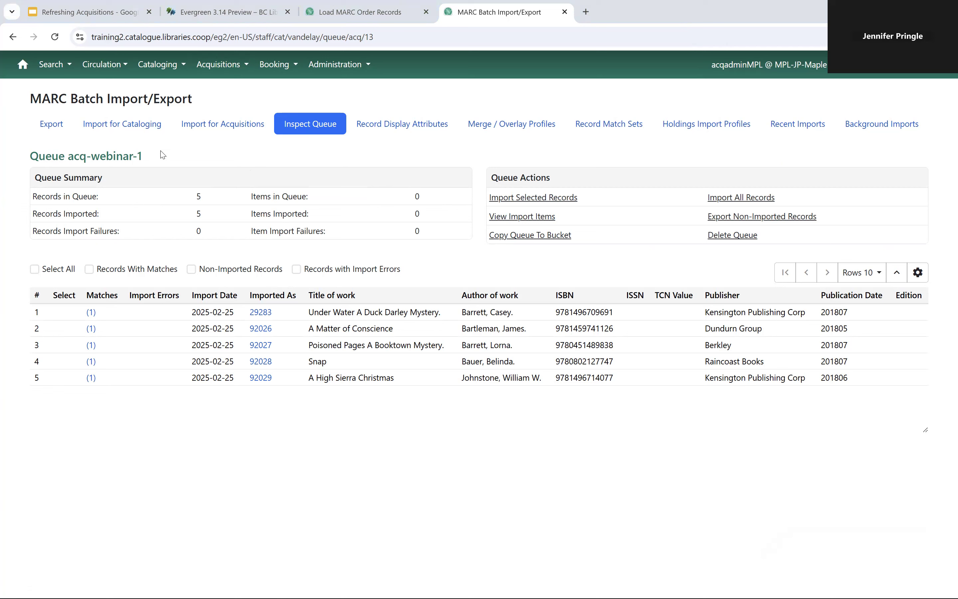
# Step: Search purchase orders by ordering agency Maple Library (MPL) only, removing the status criterion
pyautogui.click(219, 67)
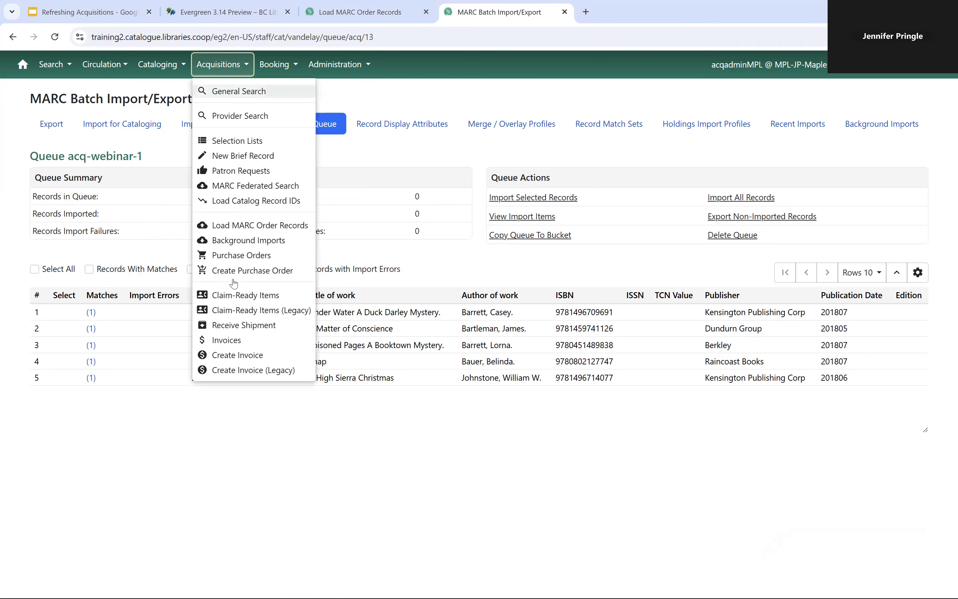
pyautogui.click(244, 257)
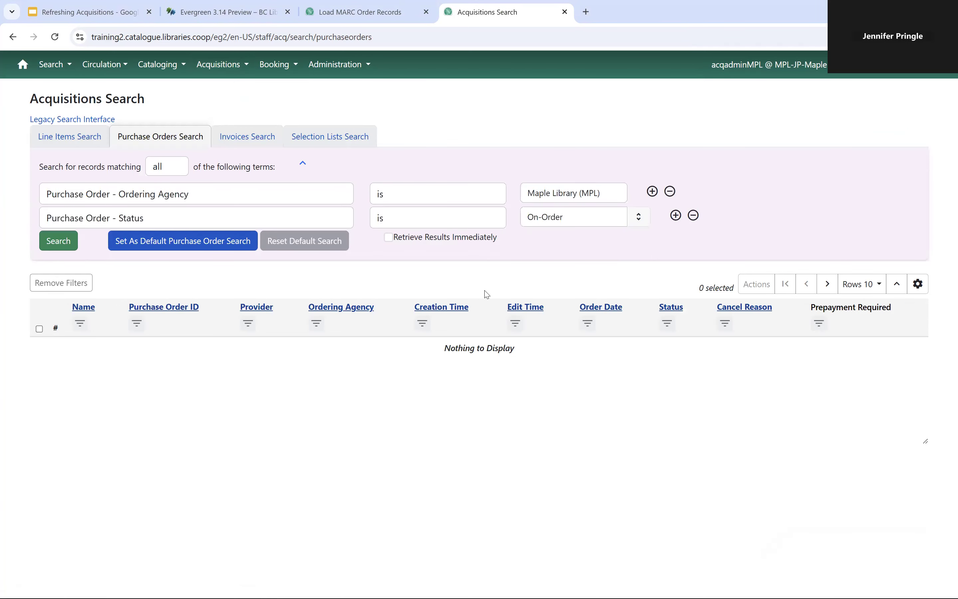
pyautogui.click(694, 216)
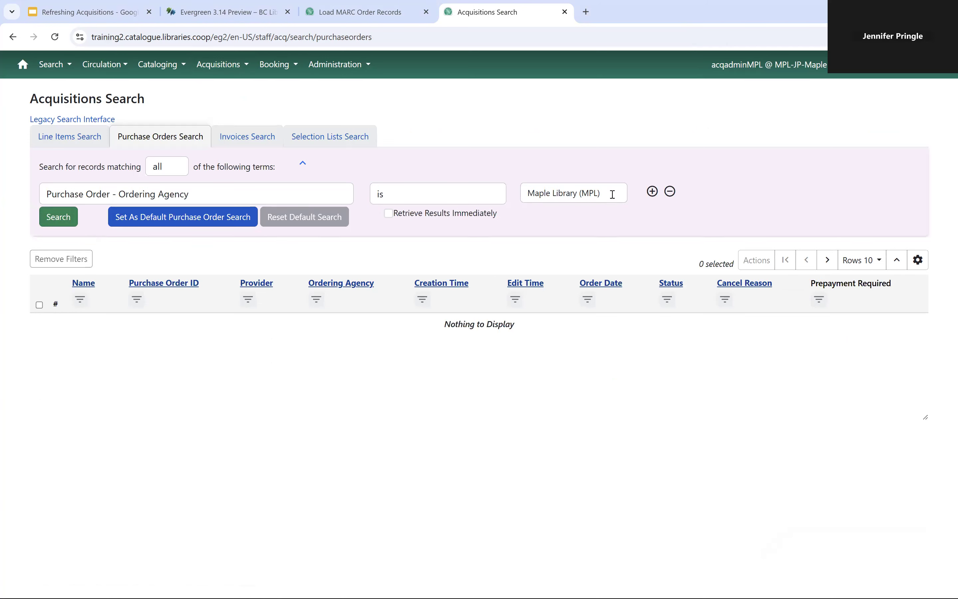
pyautogui.click(65, 220)
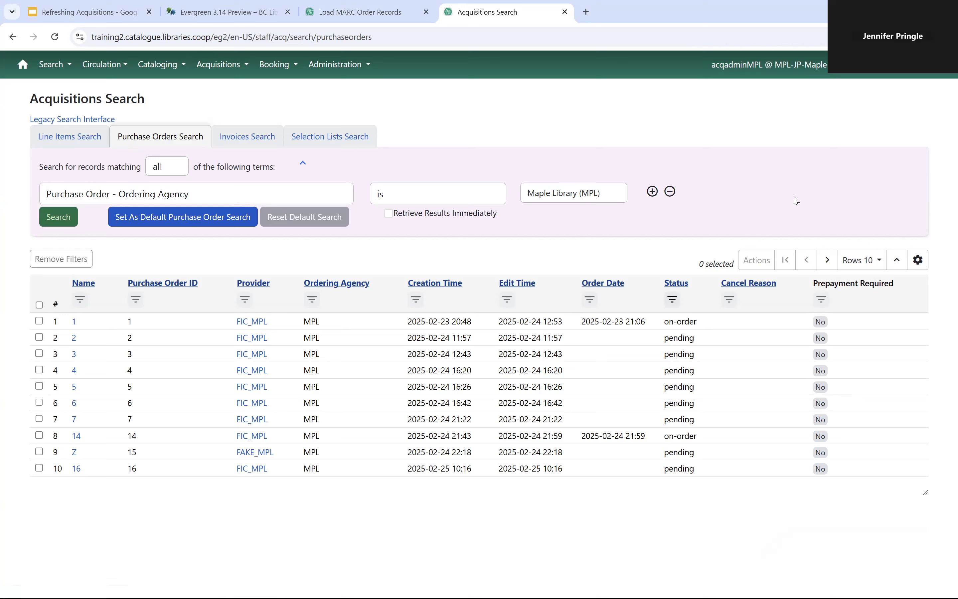
# Step: Show 100 rows of search results, open the newest pending purchase order, and review its line items
pyautogui.click(866, 261)
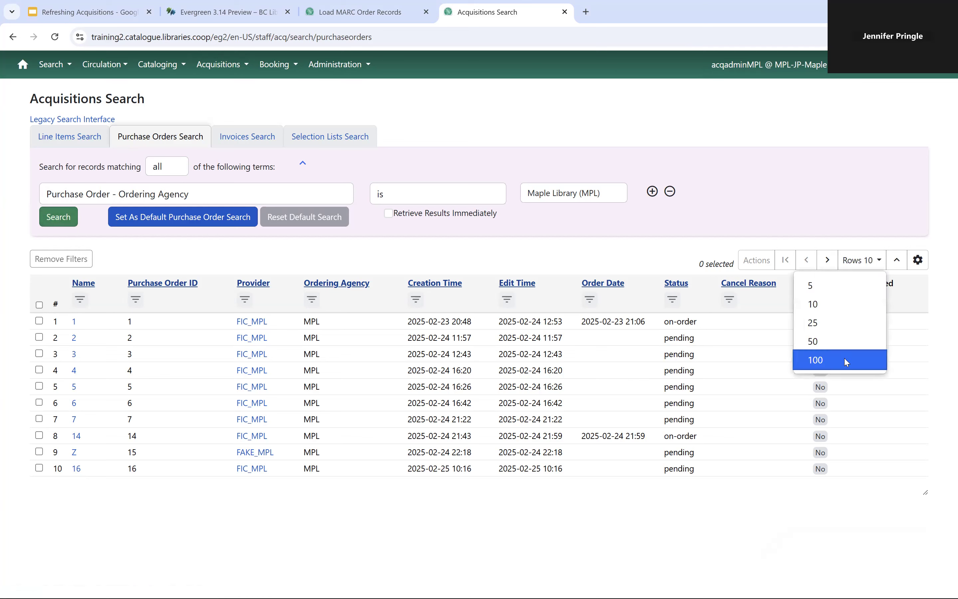
pyautogui.click(848, 361)
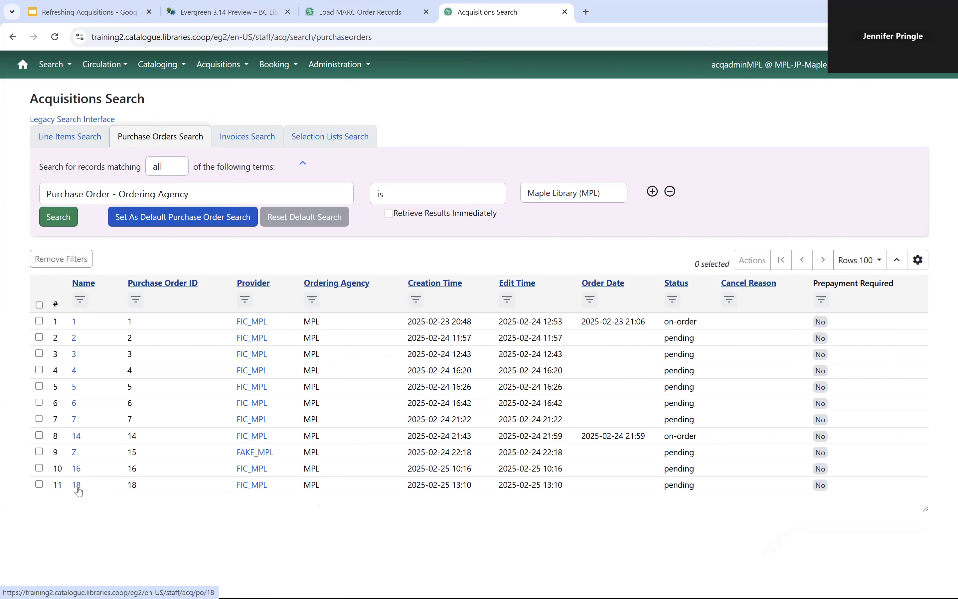
pyautogui.click(77, 489)
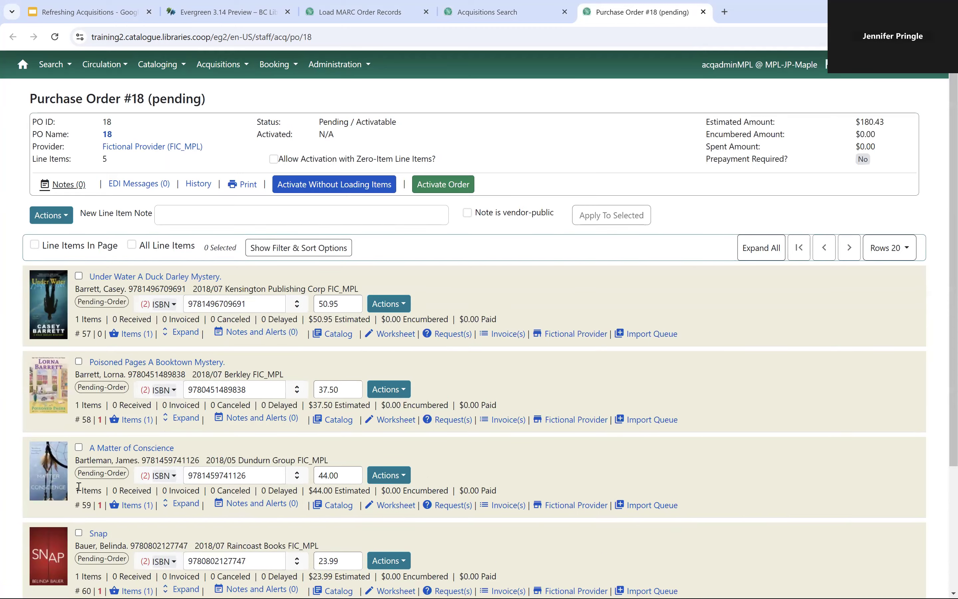
pyautogui.scroll(-4, 523, 311)
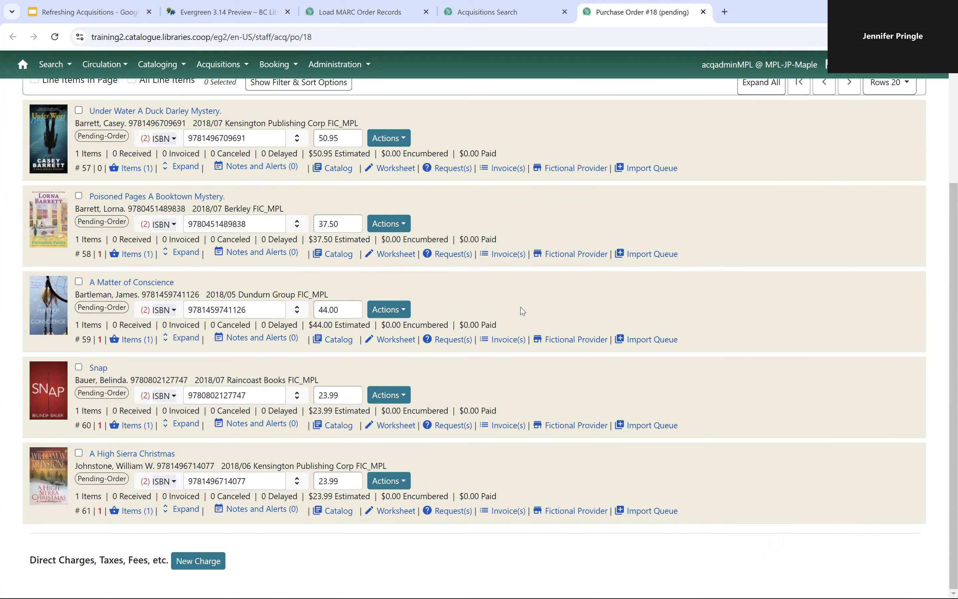
pyautogui.scroll(4, 523, 312)
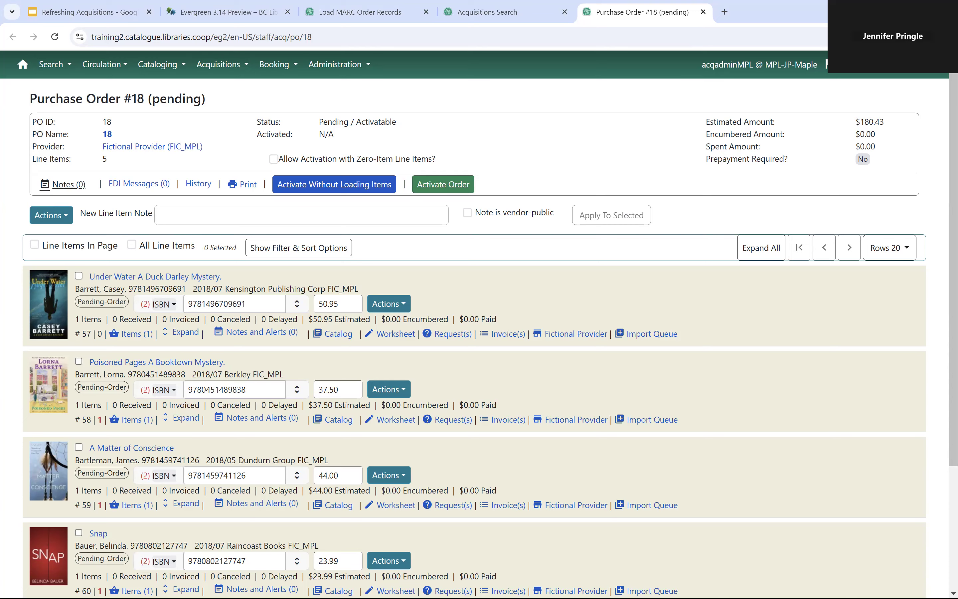
# Step: Expand all line items of the purchase order, review their branch, shelving location and fund details, and collapse them again
pyautogui.click(761, 248)
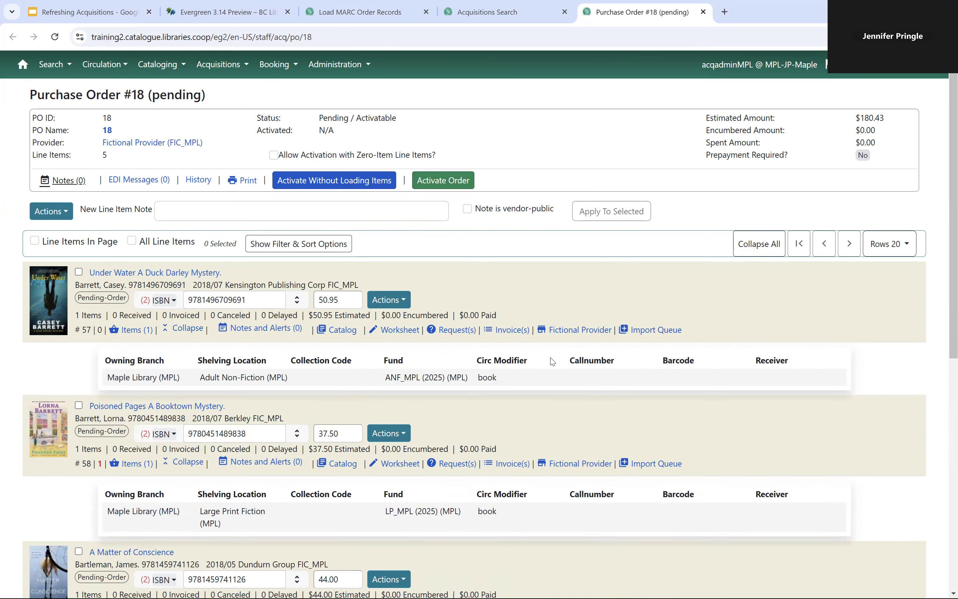
pyautogui.scroll(-10, 552, 361)
pyautogui.scroll(-2, 552, 362)
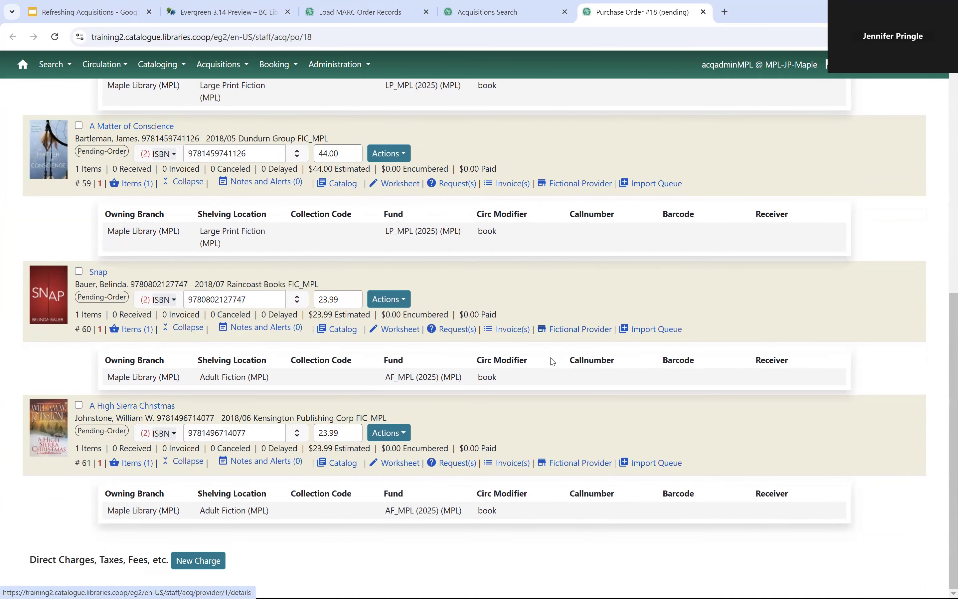
pyautogui.scroll(12, 559, 418)
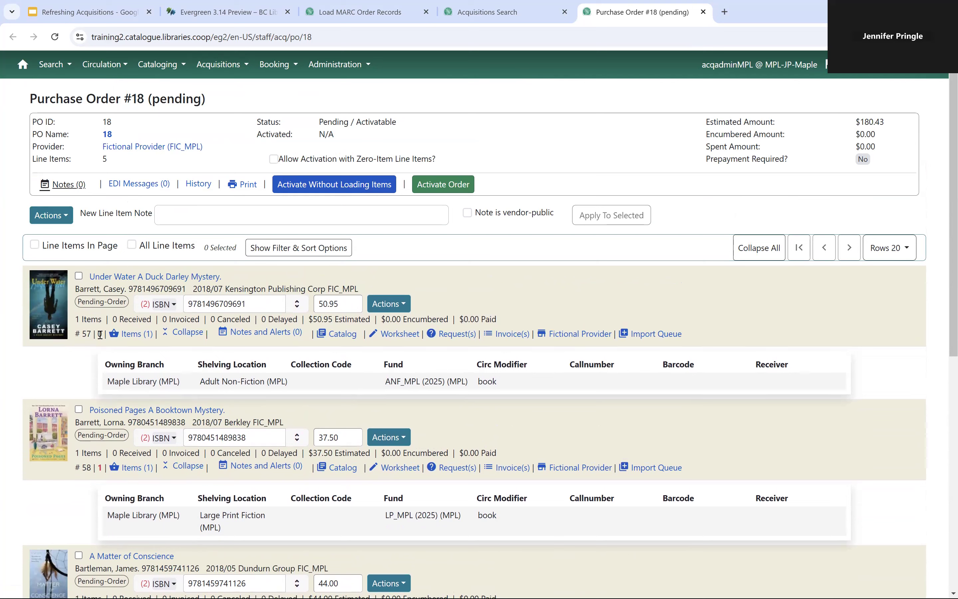
pyautogui.moveTo(101, 336)
pyautogui.click(763, 249)
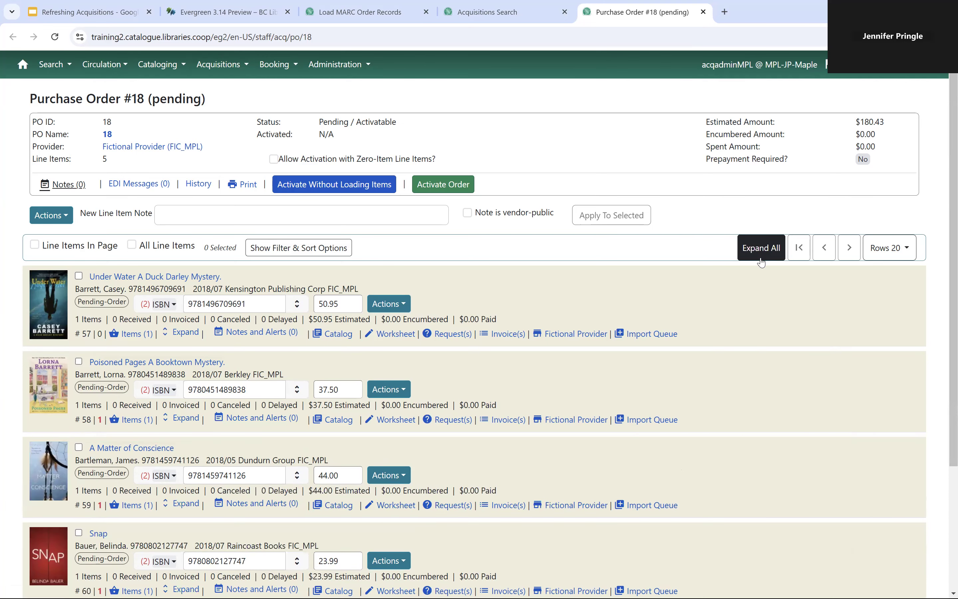
# Step: Start a brief record on the purchase order and make sitka_book_rda its default bibliographic template
pyautogui.click(762, 260)
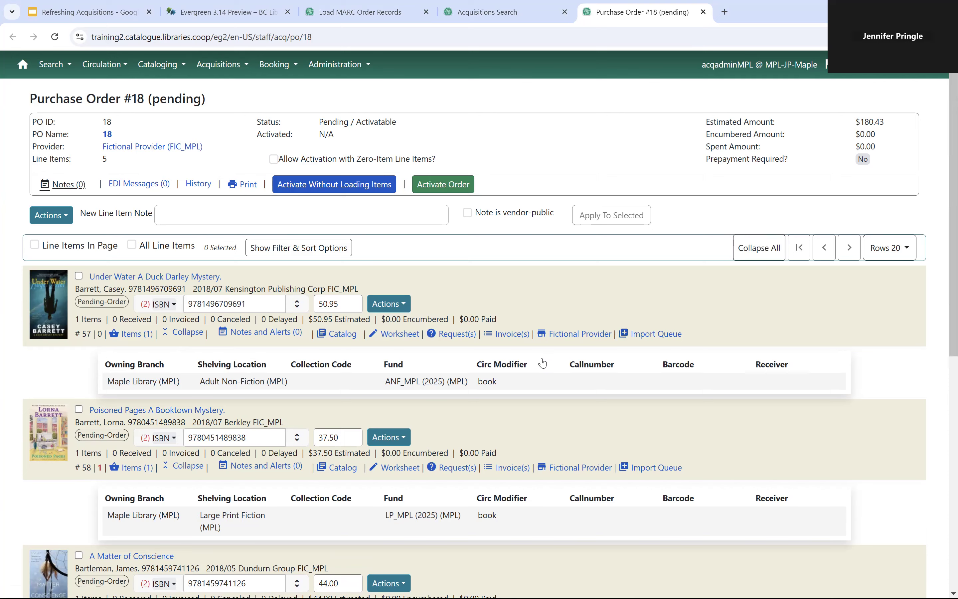
pyautogui.click(66, 223)
pyautogui.click(72, 240)
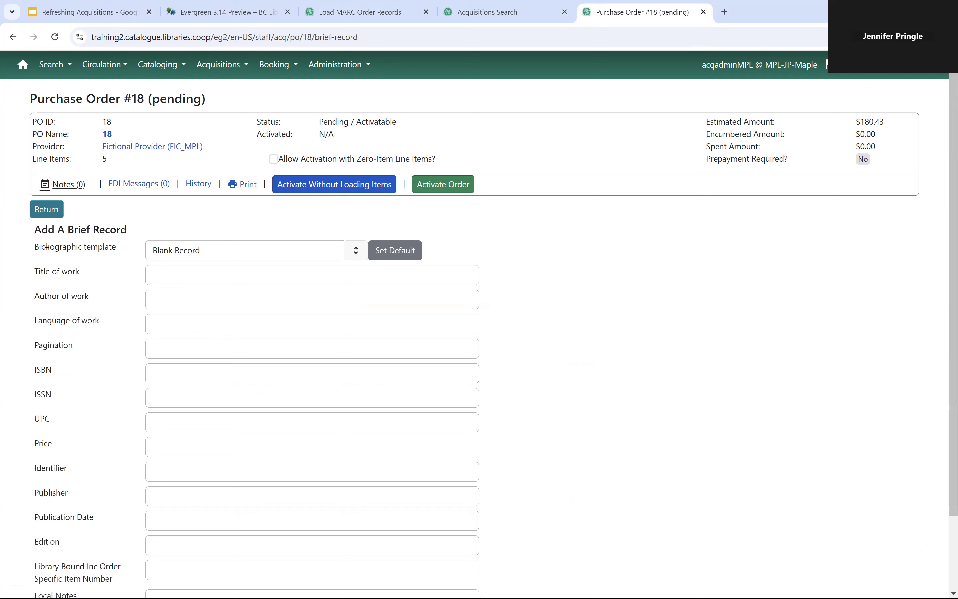
pyautogui.click(223, 252)
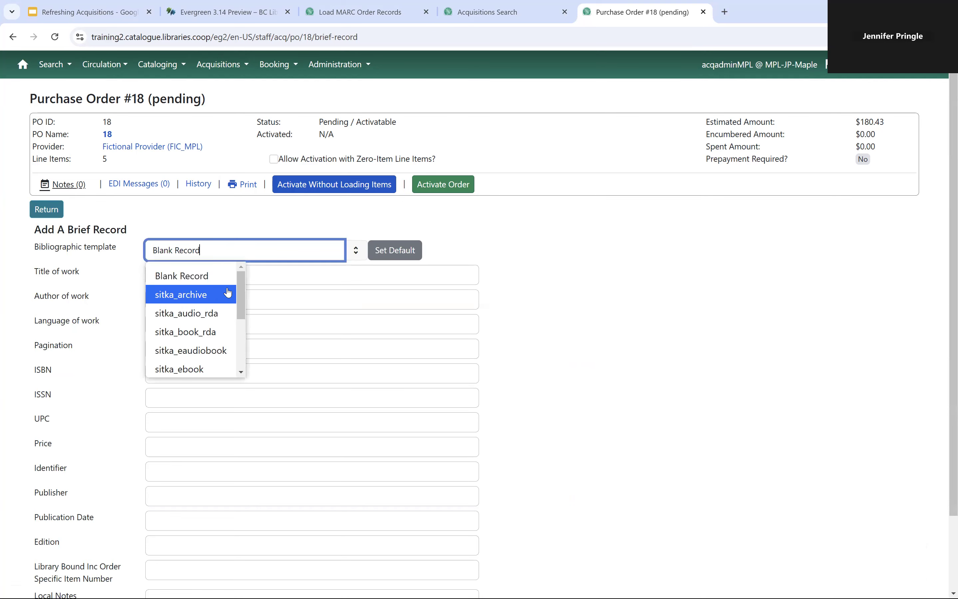
pyautogui.moveTo(242, 308)
pyautogui.mouseDown()
pyautogui.moveTo(246, 359)
pyautogui.moveTo(250, 299)
pyautogui.mouseUp()
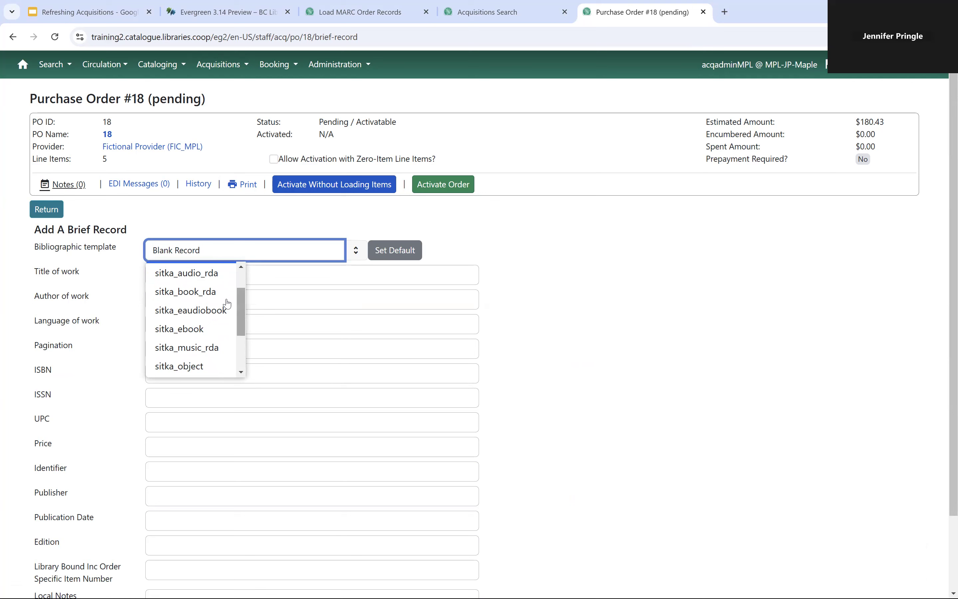
pyautogui.click(192, 293)
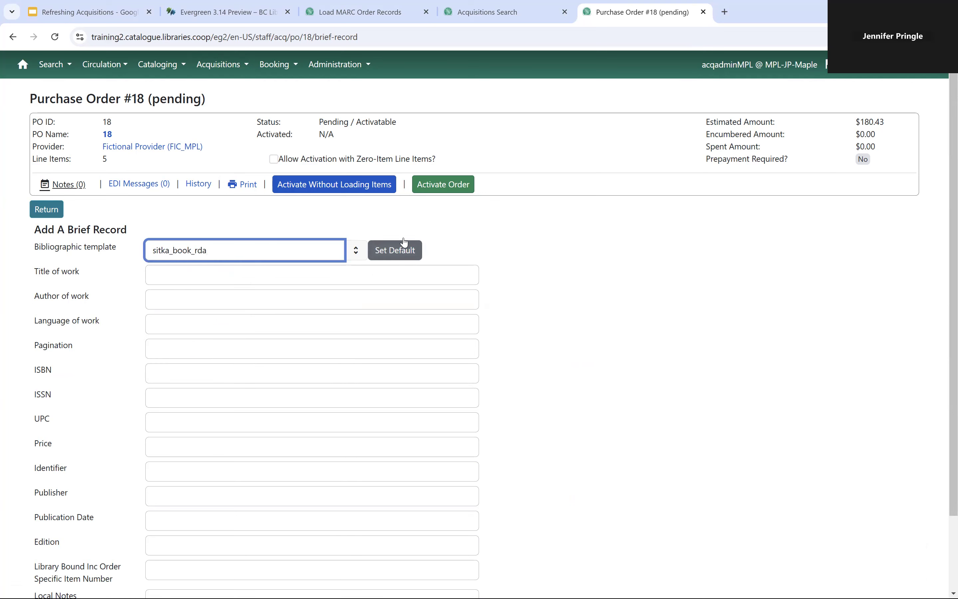
pyautogui.click(394, 252)
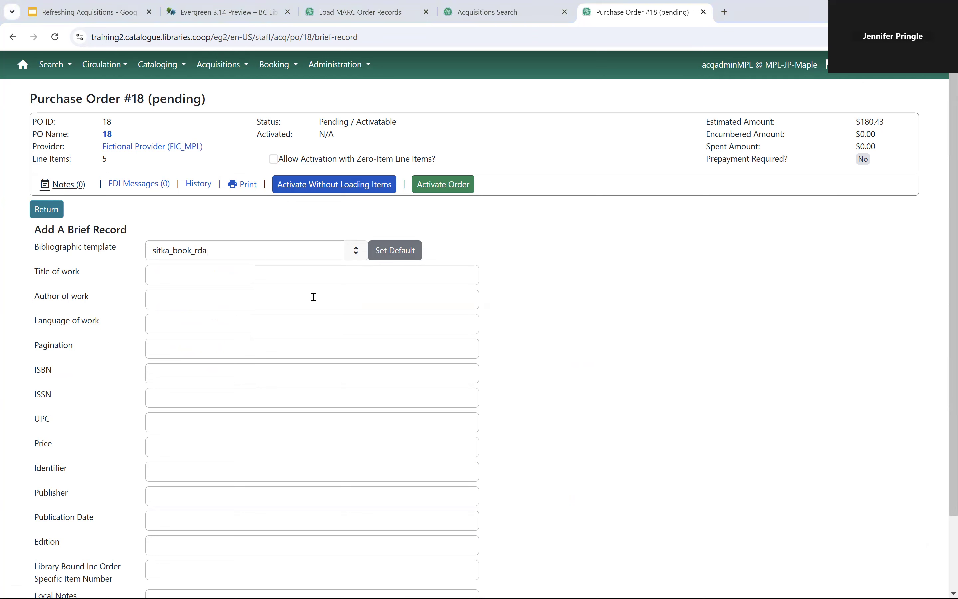
# Step: Enter Library lion as the brief record's title of work and fill in the author's name, without bullet characters
pyautogui.click(228, 275)
pyautogui.write('•\tLibrary lion')
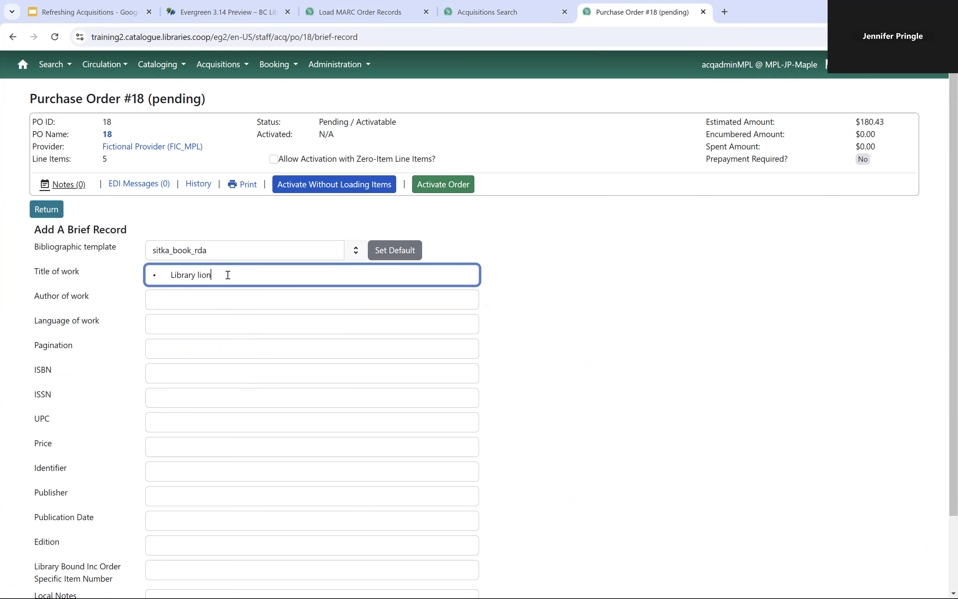
pyautogui.press('Home')
pyautogui.press('Delete')
pyautogui.press('Delete')
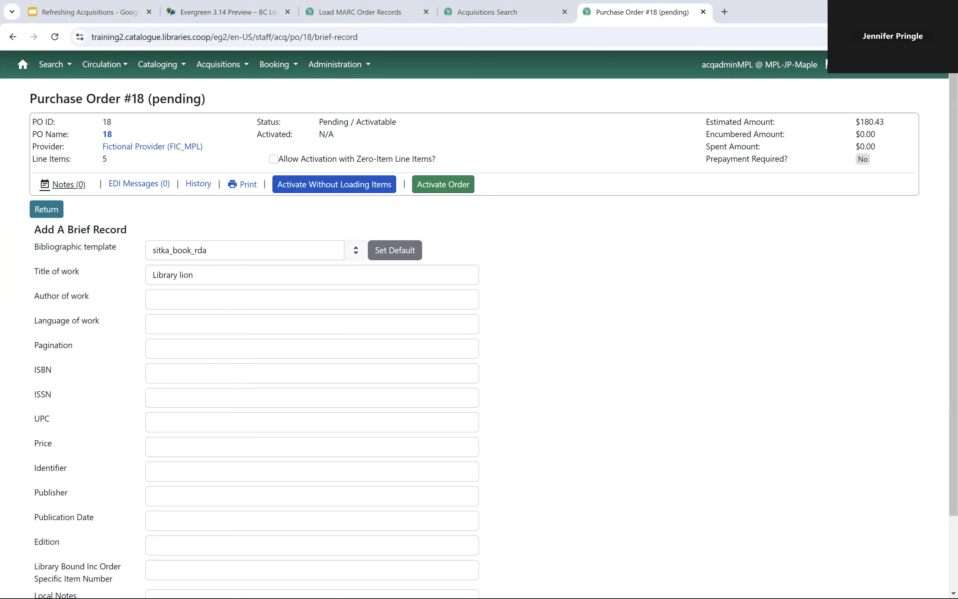
pyautogui.click(156, 302)
pyautogui.write('•\tKnudsen, Michelle')
pyautogui.press('Home')
pyautogui.press('Delete')
pyautogui.click(312, 373)
pyautogui.hotkey('ctrl', 'v')
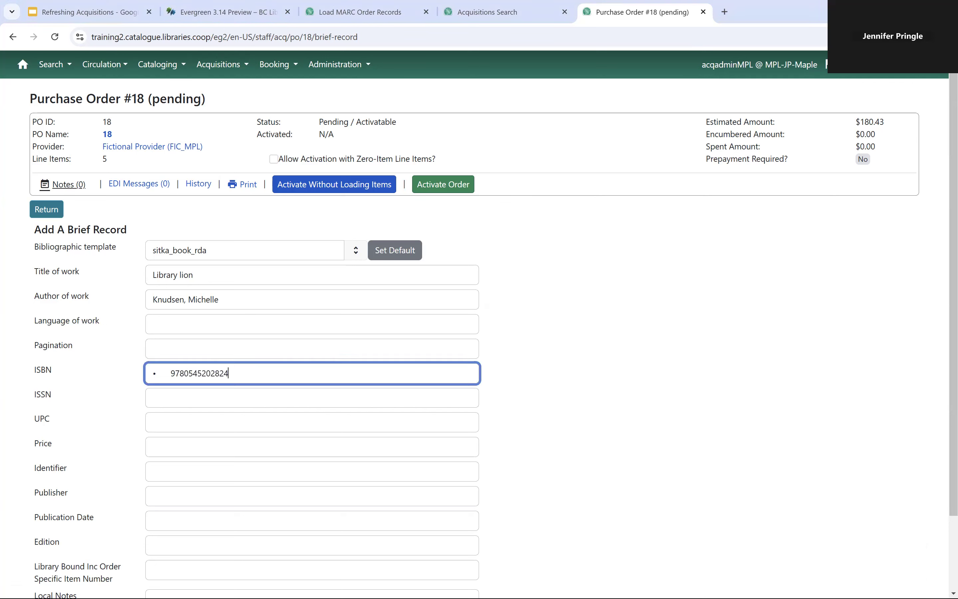
pyautogui.press('Delete')
pyautogui.scroll(-1, 248, 419)
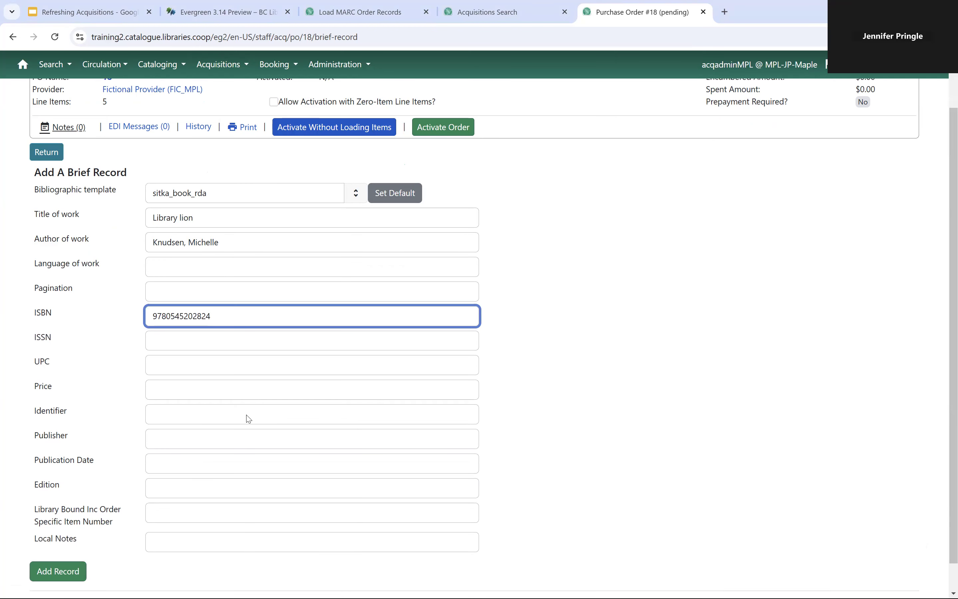
pyautogui.press('Tab')
pyautogui.press('Tab')
pyautogui.press('Tab')
pyautogui.write('9')
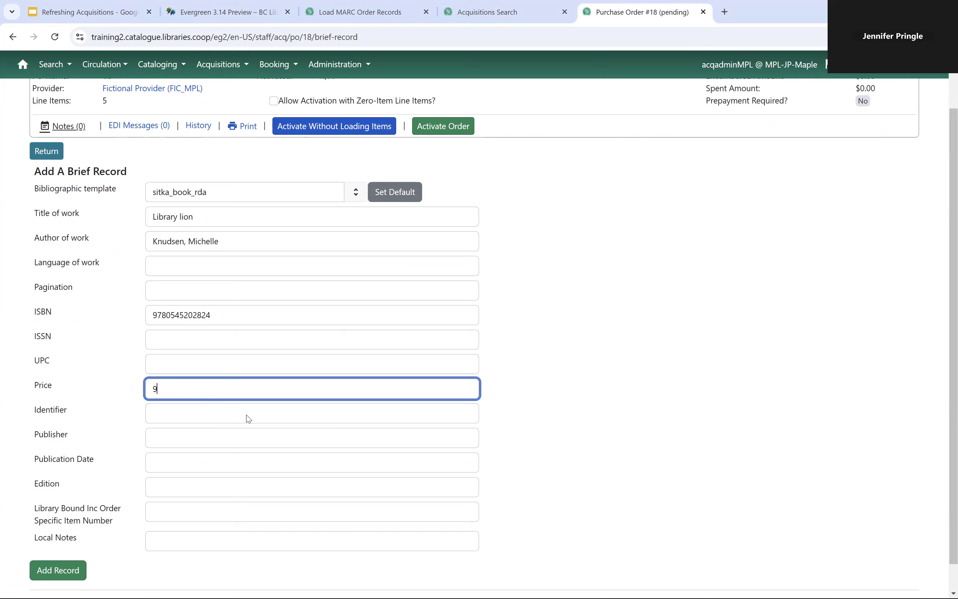
pyautogui.write('.00')
pyautogui.click(78, 575)
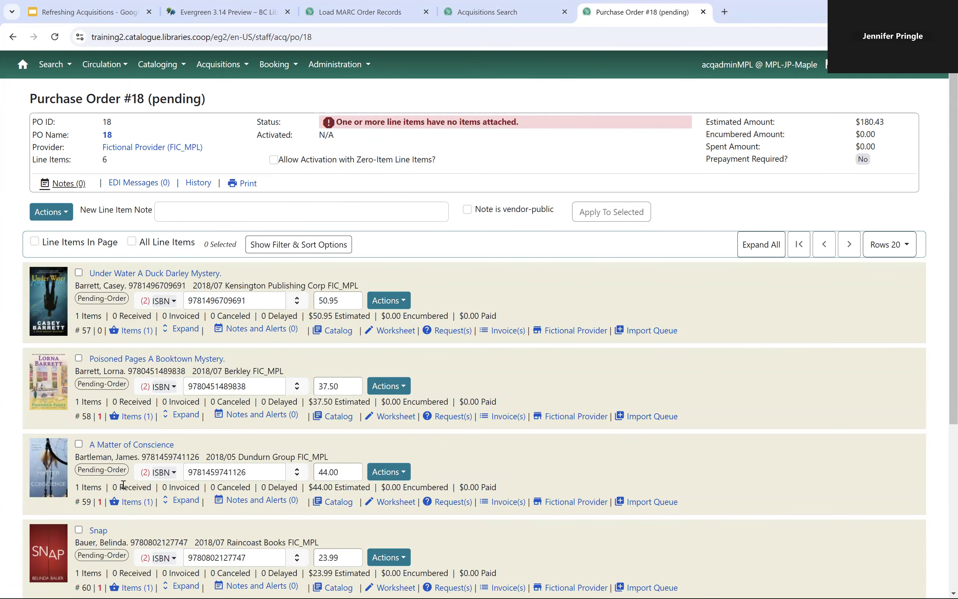
# Step: Examine the Library lion line item's MARC record in the MARC view, flat text and enhanced editors, and return to the purchase order
pyautogui.scroll(-5, 120, 481)
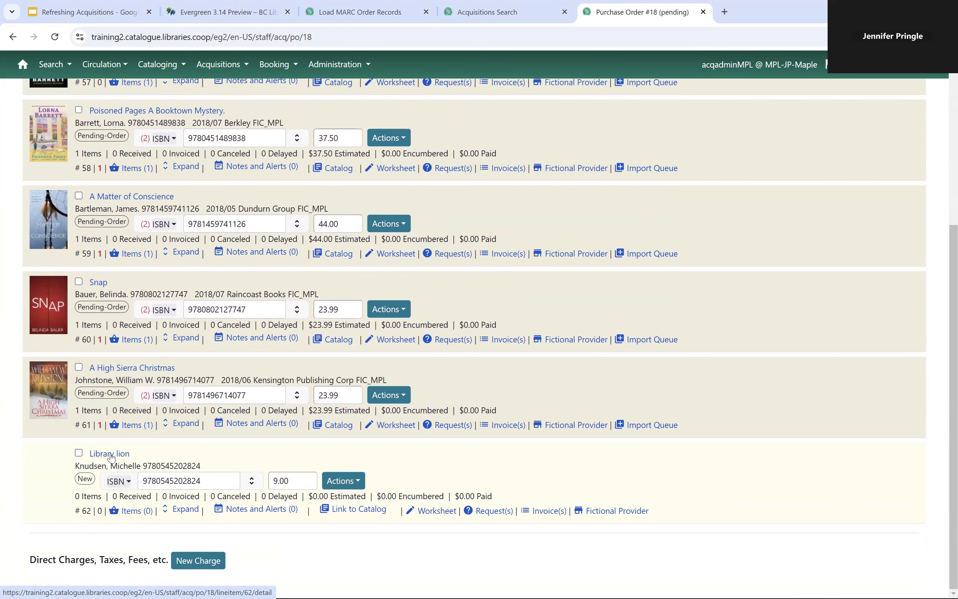
pyautogui.click(111, 455)
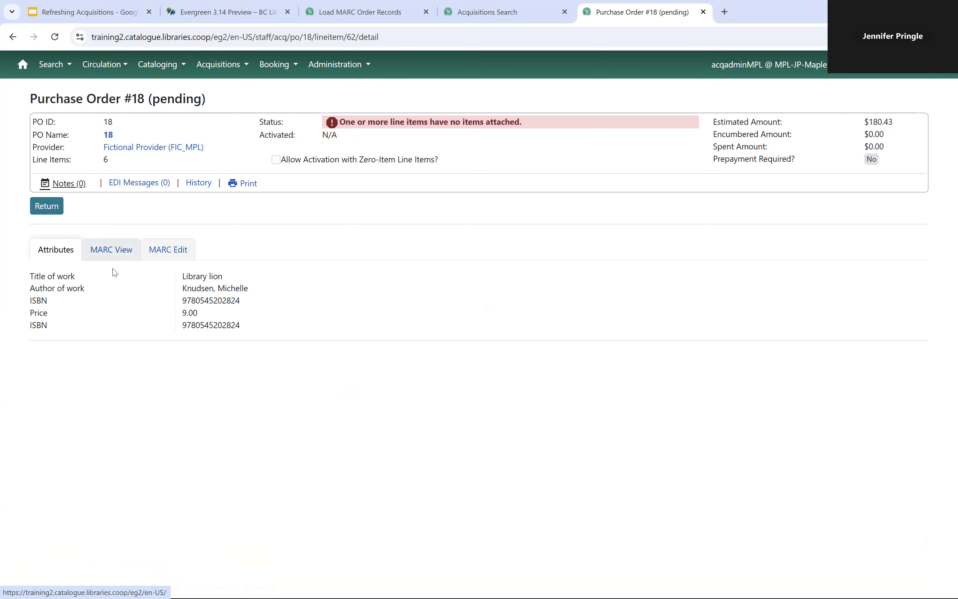
pyautogui.click(119, 250)
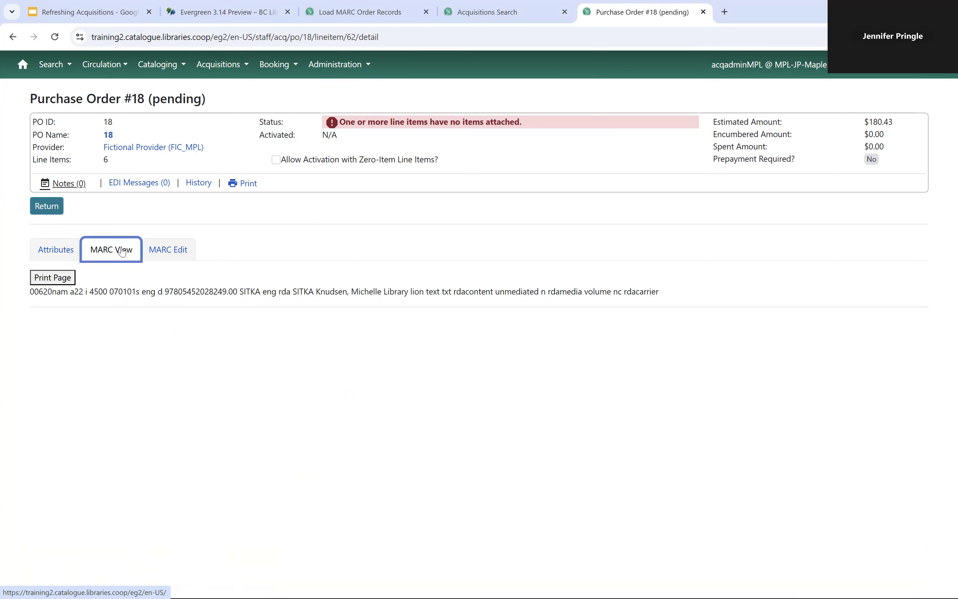
pyautogui.click(172, 260)
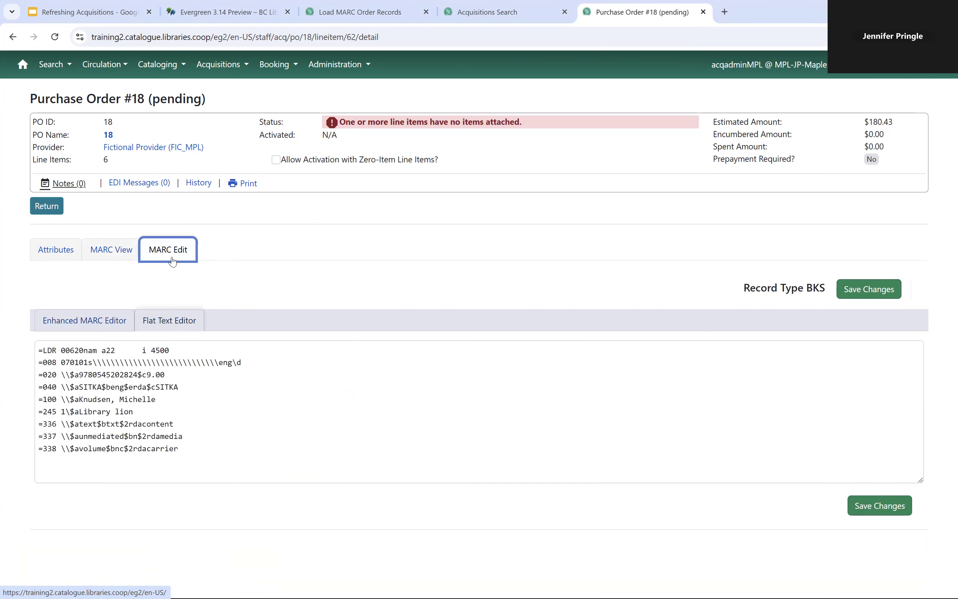
pyautogui.click(118, 319)
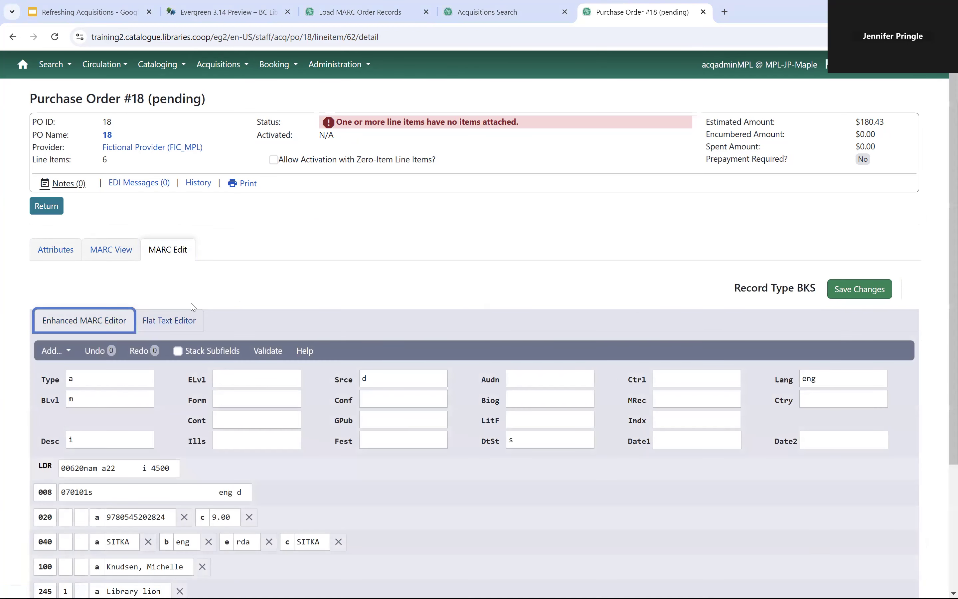
pyautogui.click(169, 321)
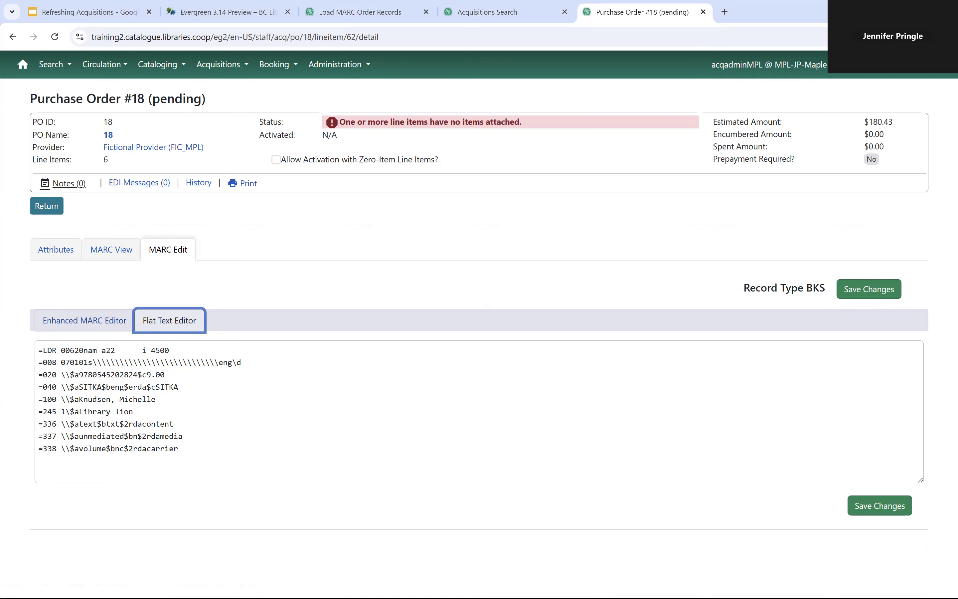
pyautogui.click(85, 320)
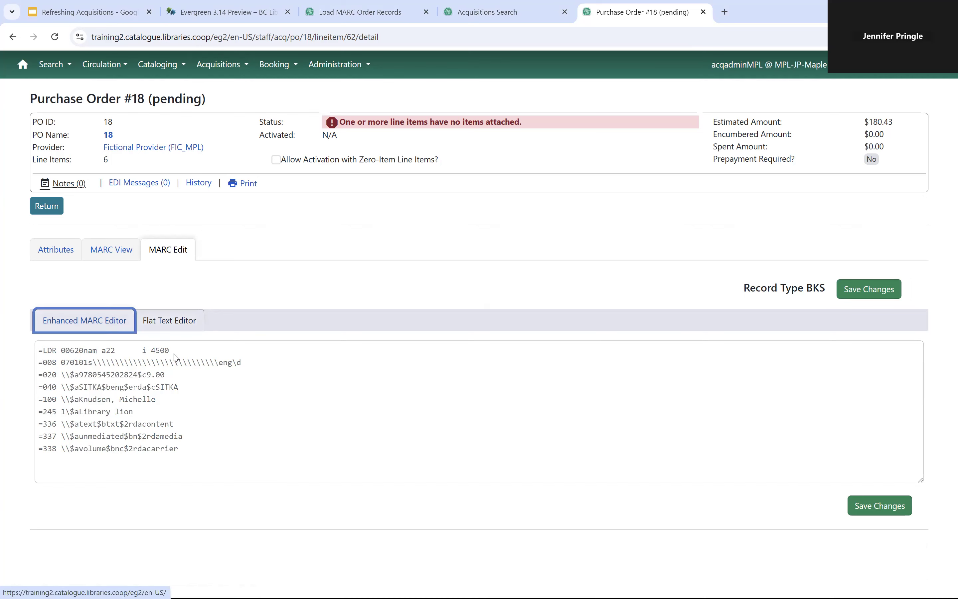
pyautogui.scroll(-4, 598, 475)
pyautogui.scroll(1, 545, 475)
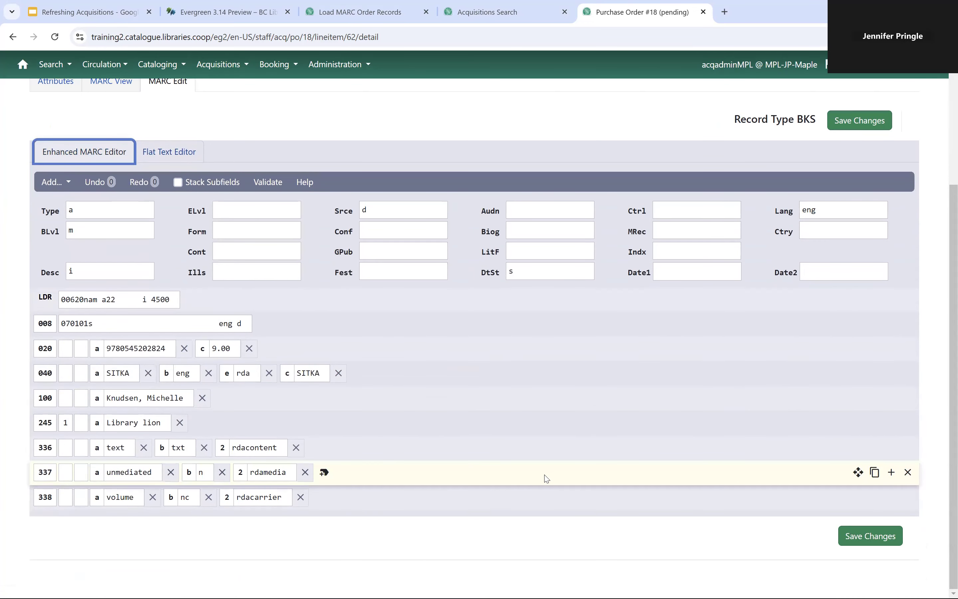
pyautogui.scroll(4, 552, 454)
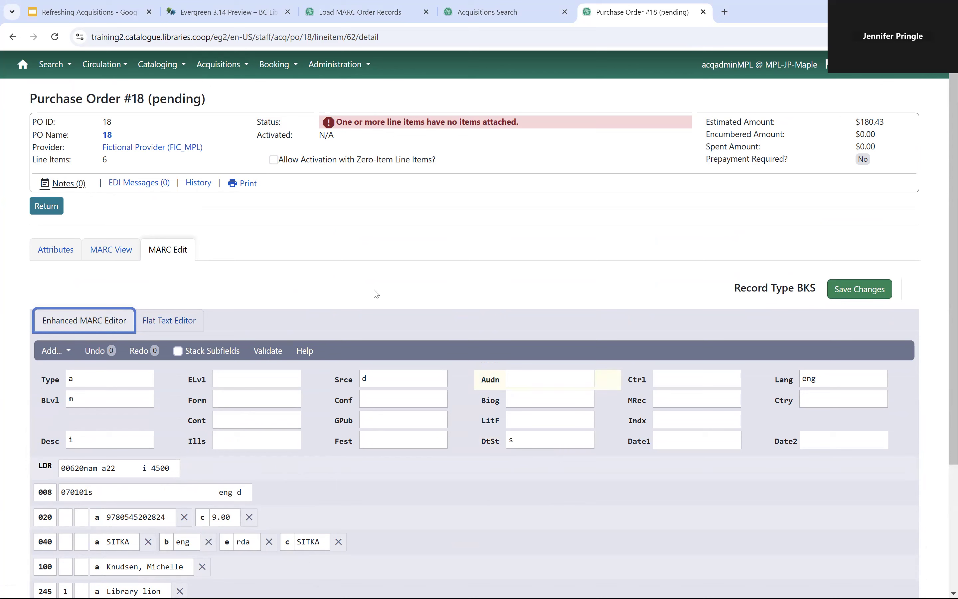
pyautogui.click(53, 212)
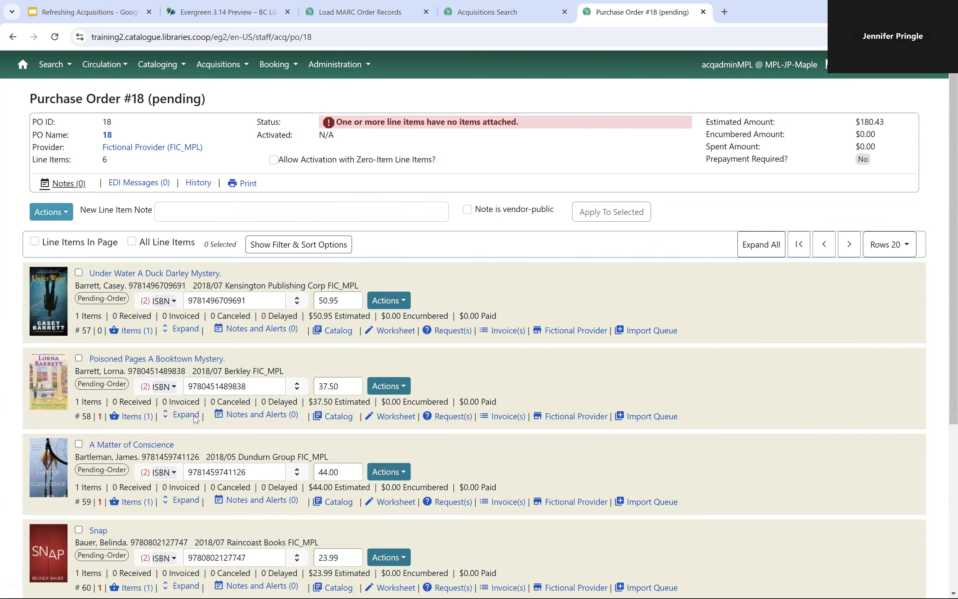
# Step: Open the items of the Library lion line item and set the shelving location to Juvenile Picture Books (MPL)
pyautogui.scroll(-5, 175, 472)
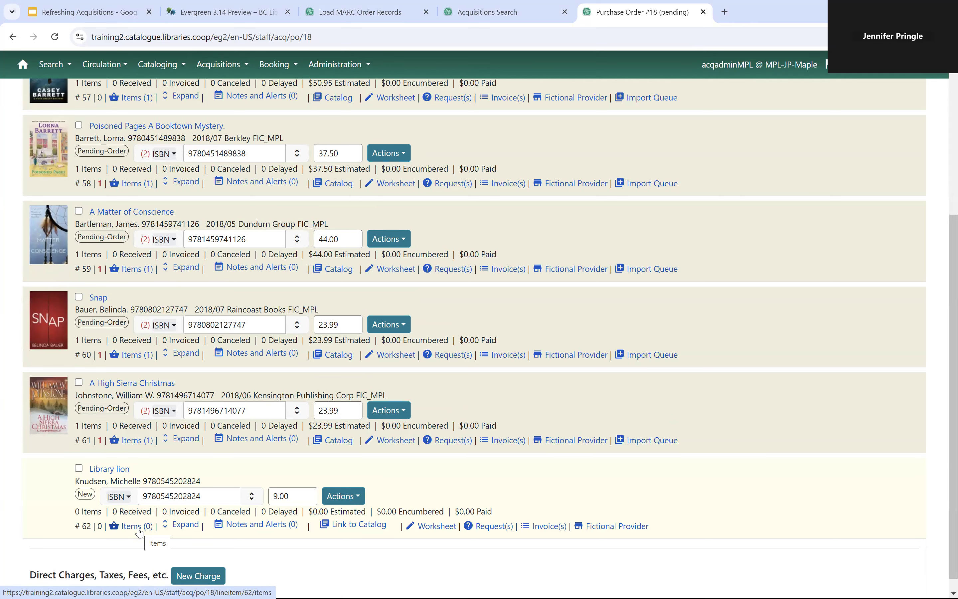
pyautogui.click(137, 526)
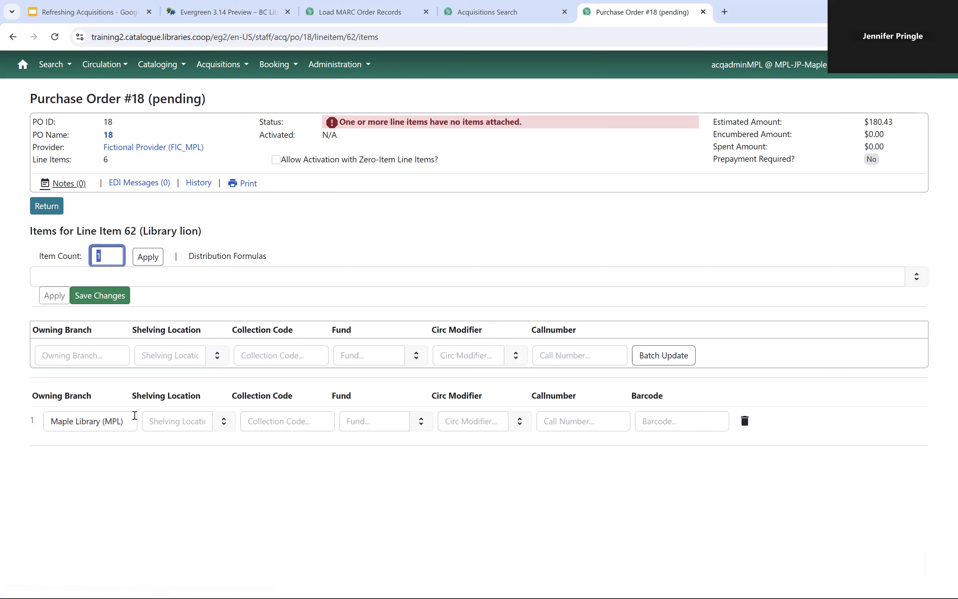
pyautogui.click(175, 428)
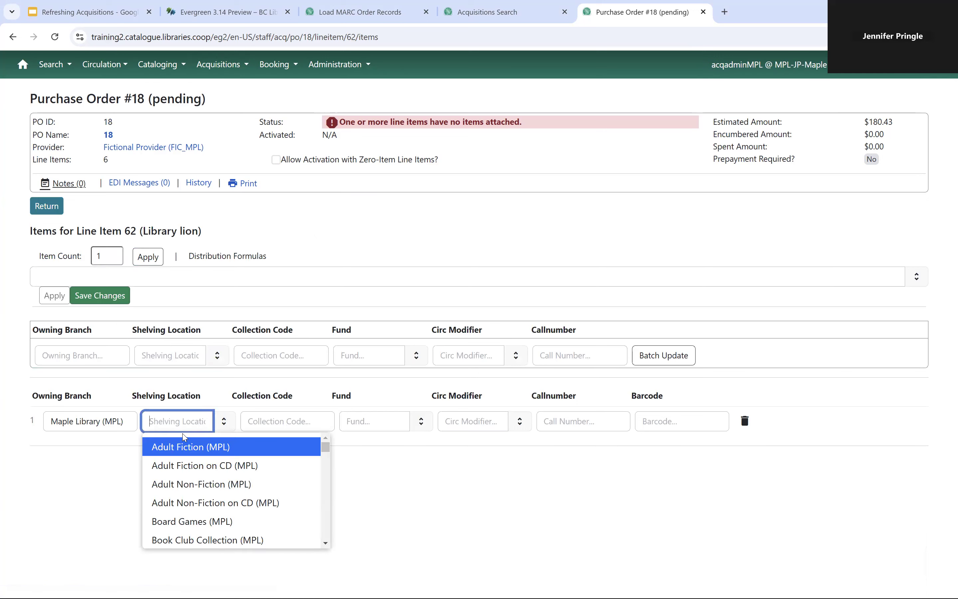
pyautogui.write('juvenile')
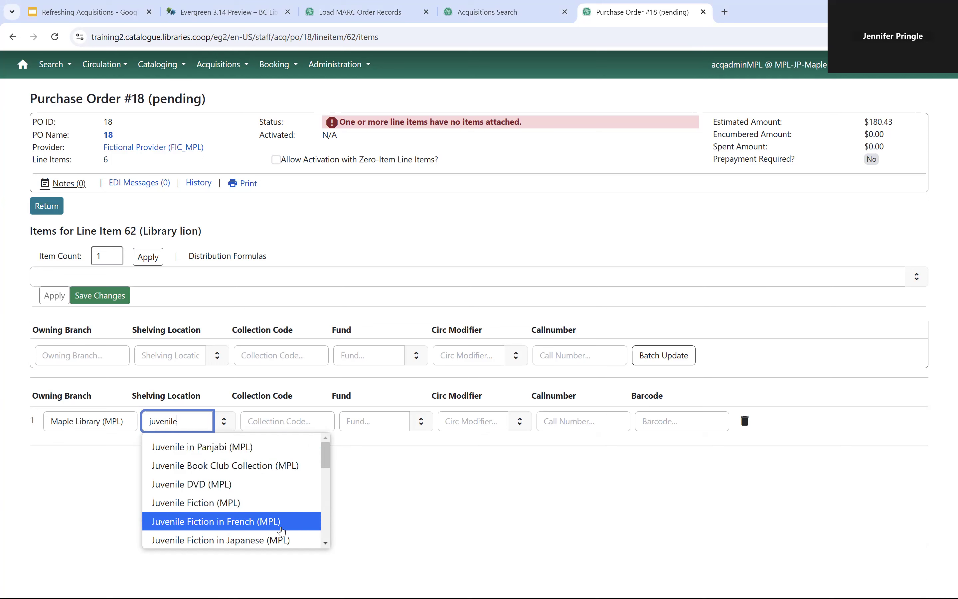
pyautogui.click(326, 543)
pyautogui.moveTo(326, 543); pyautogui.dragTo(326, 543)
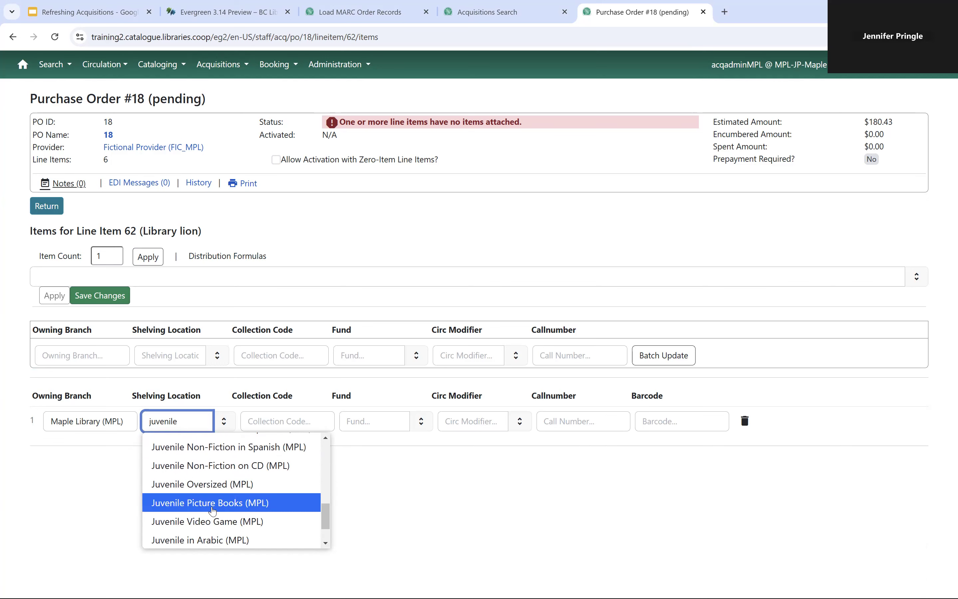
pyautogui.click(250, 505)
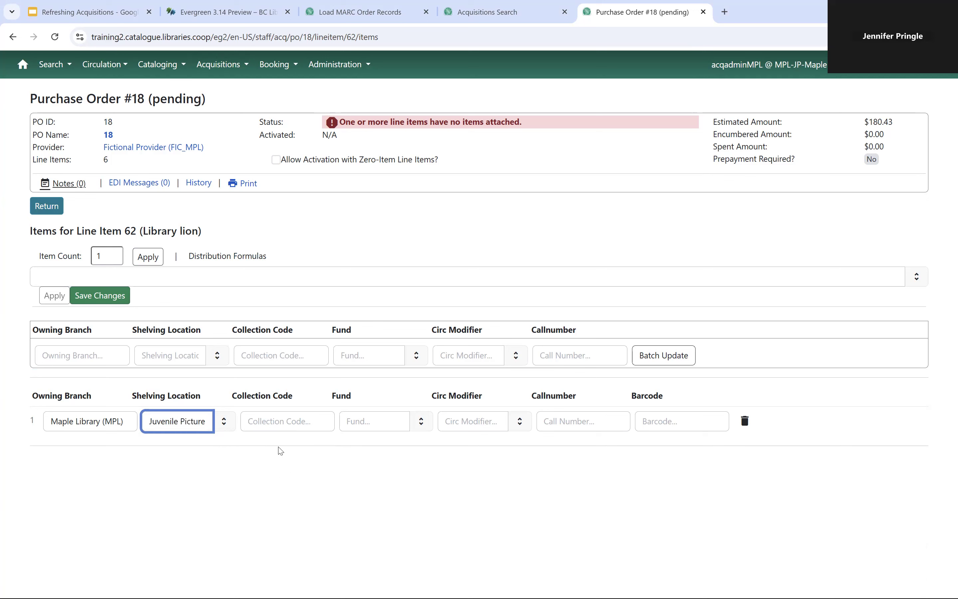
# Step: Assign fund JF_MPL (2025) (MPL) and circ modifier juvenile-collection to the Library lion item, and save the changes
pyautogui.click(369, 424)
pyautogui.moveTo(492, 545); pyautogui.dragTo(492, 545)
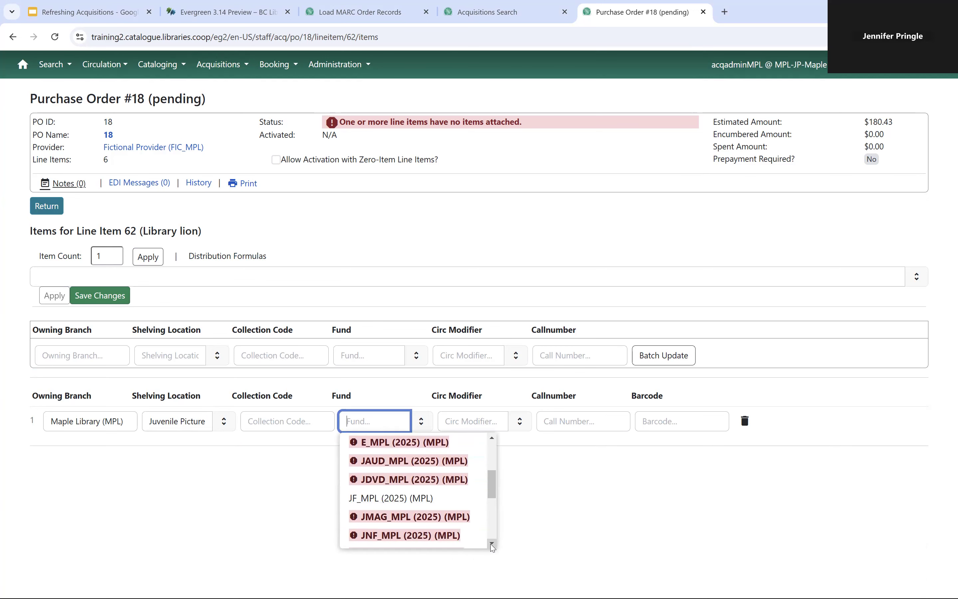
pyautogui.click(375, 496)
pyautogui.click(464, 427)
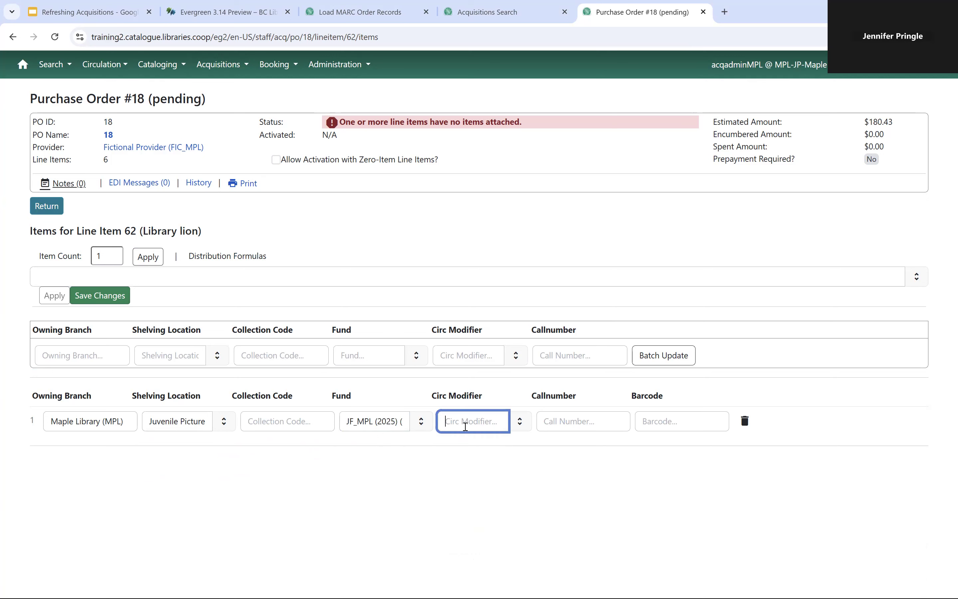
pyautogui.write('juve')
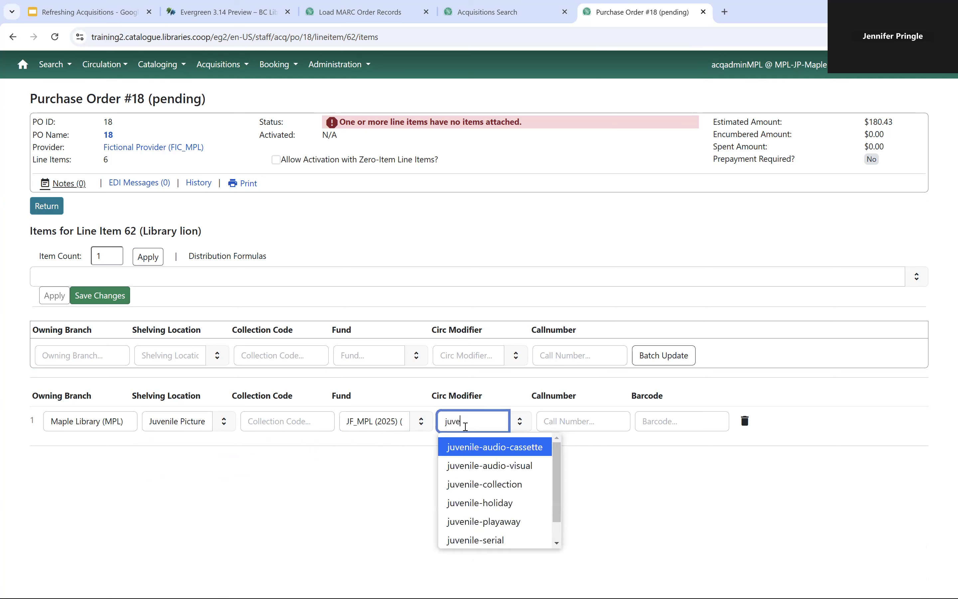
pyautogui.click(491, 489)
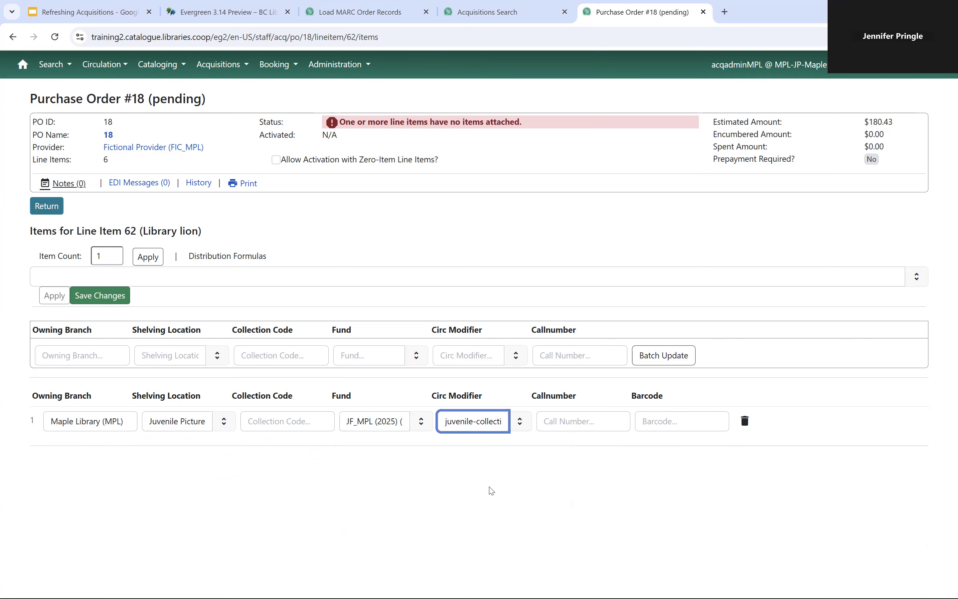
pyautogui.click(101, 304)
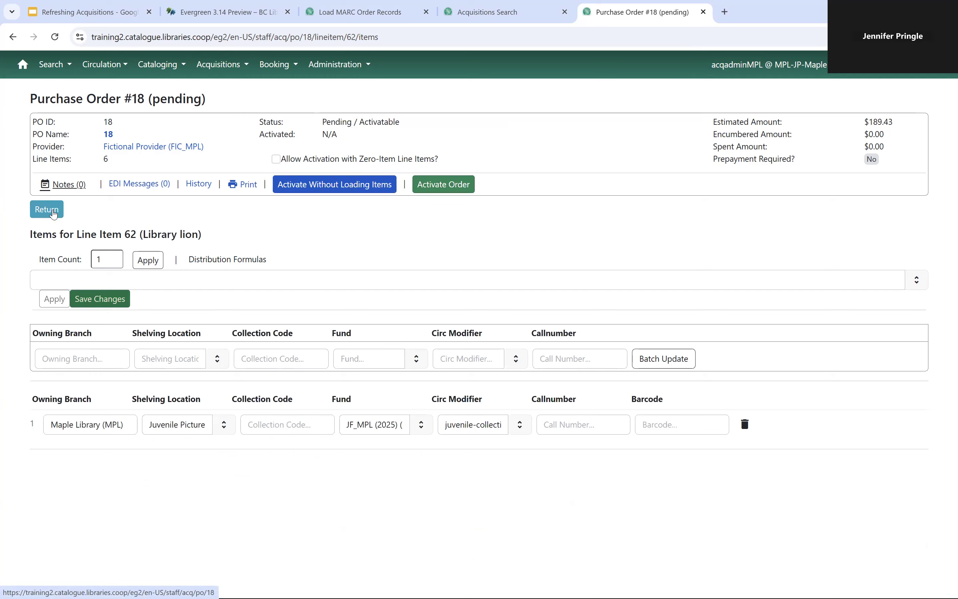
# Step: Return to the purchase order and activate it, loading bibs and items with the ULS template into a new queue named acq-webinar-2
pyautogui.click(51, 213)
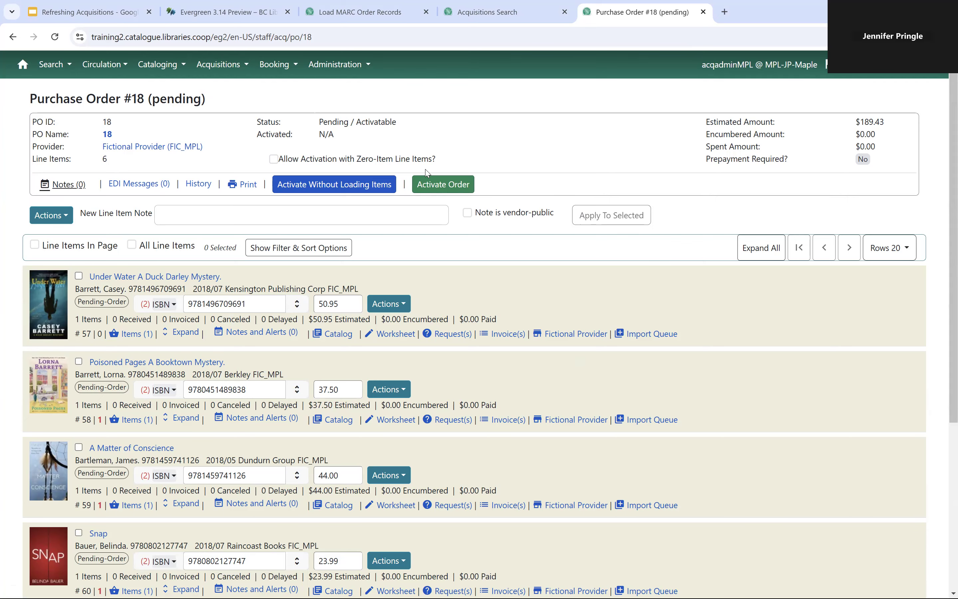
pyautogui.click(454, 186)
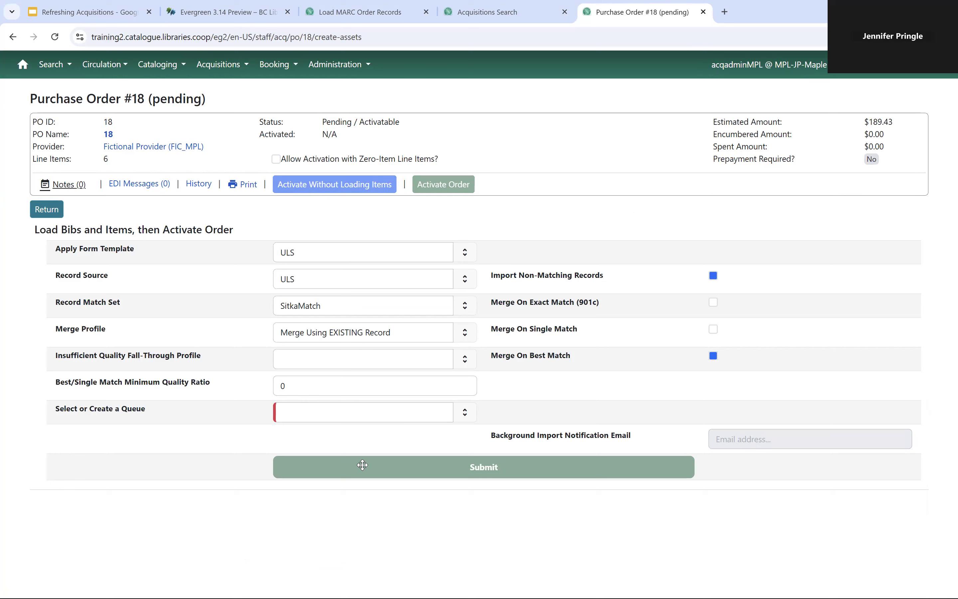
pyautogui.click(294, 420)
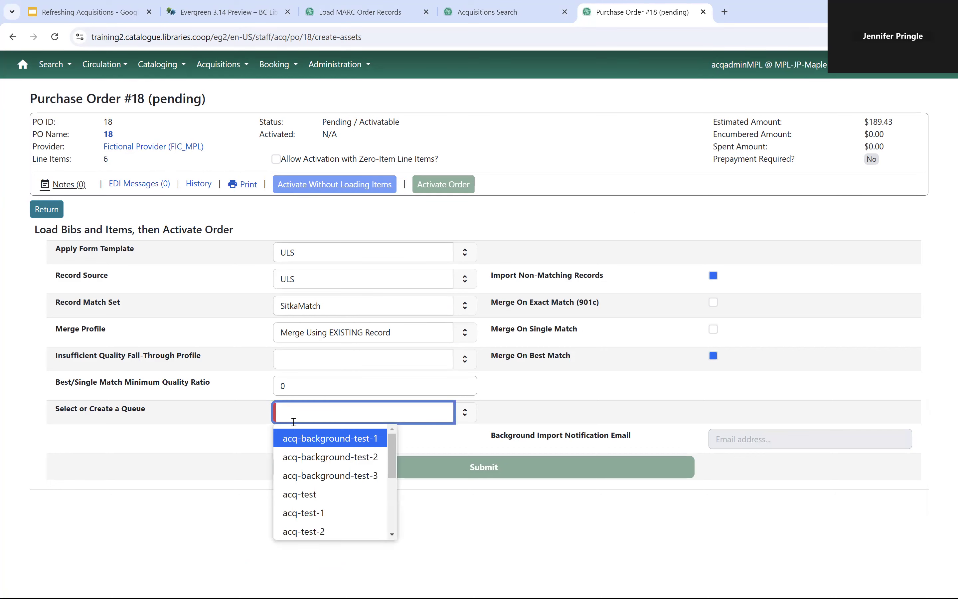
pyautogui.write('acq-webinar-2')
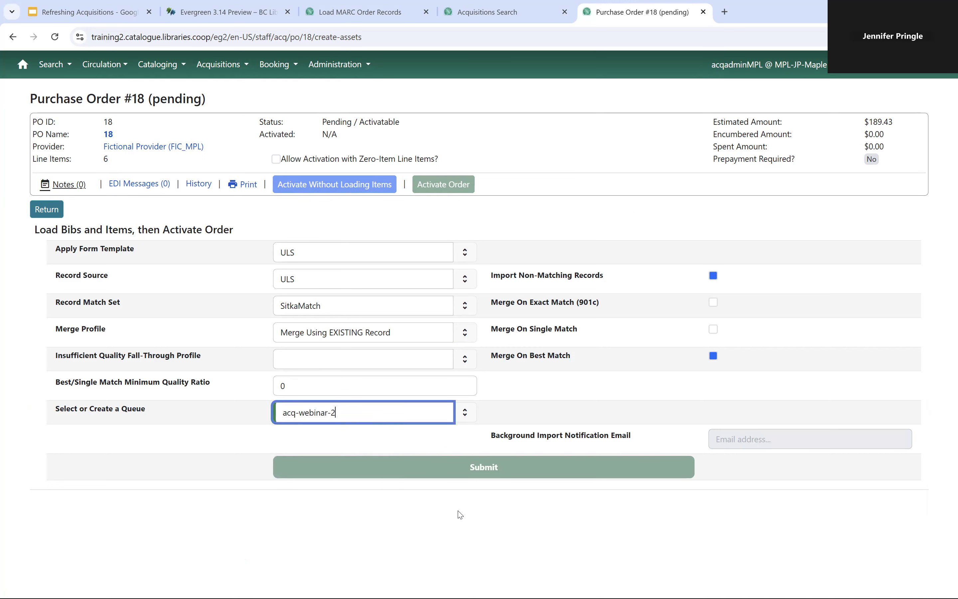
pyautogui.click(475, 437)
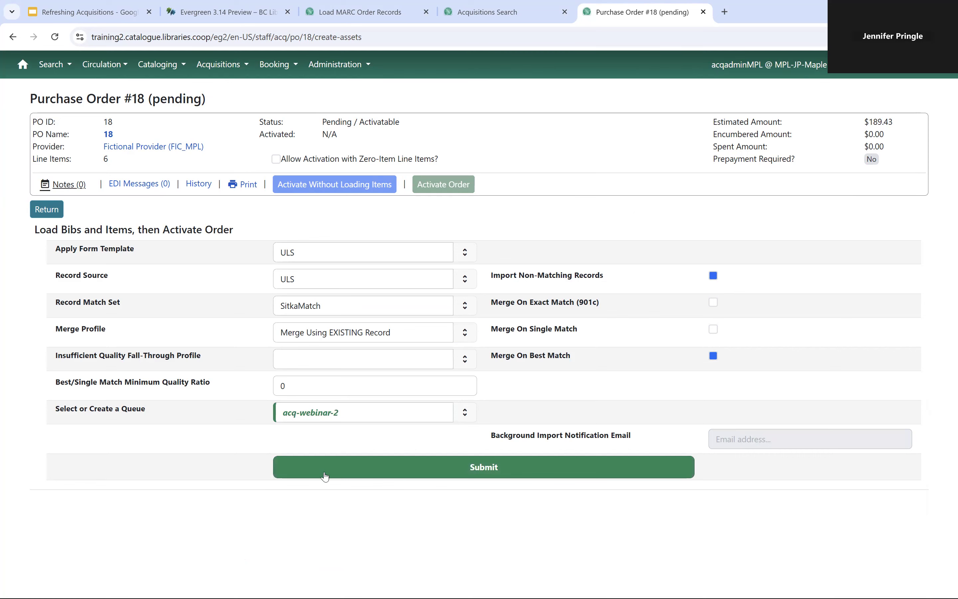
pyautogui.click(354, 472)
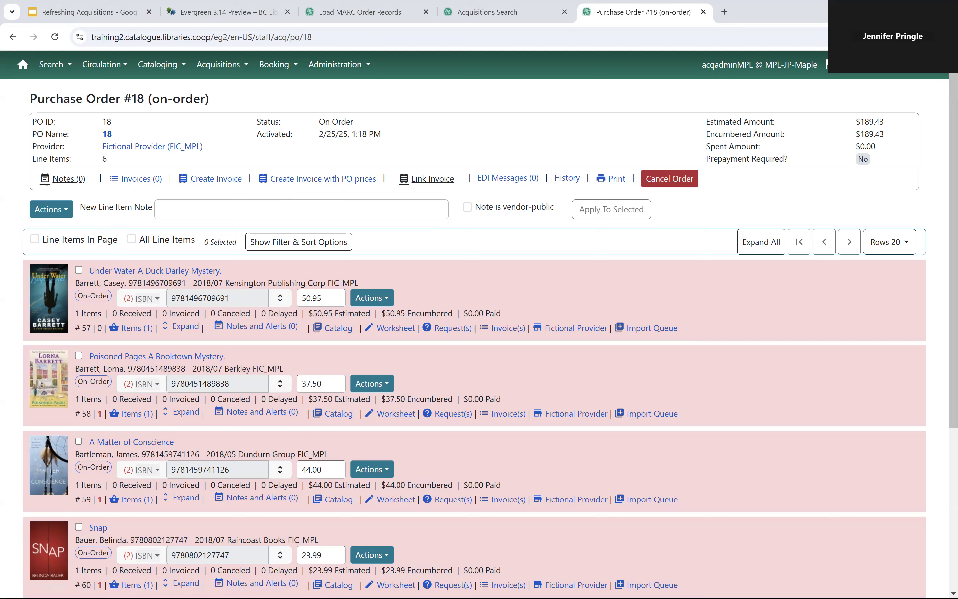
# Step: Create an invoice from the purchase order, enter the vendor invoice ID and set the payment method to Direct Billing
pyautogui.click(222, 186)
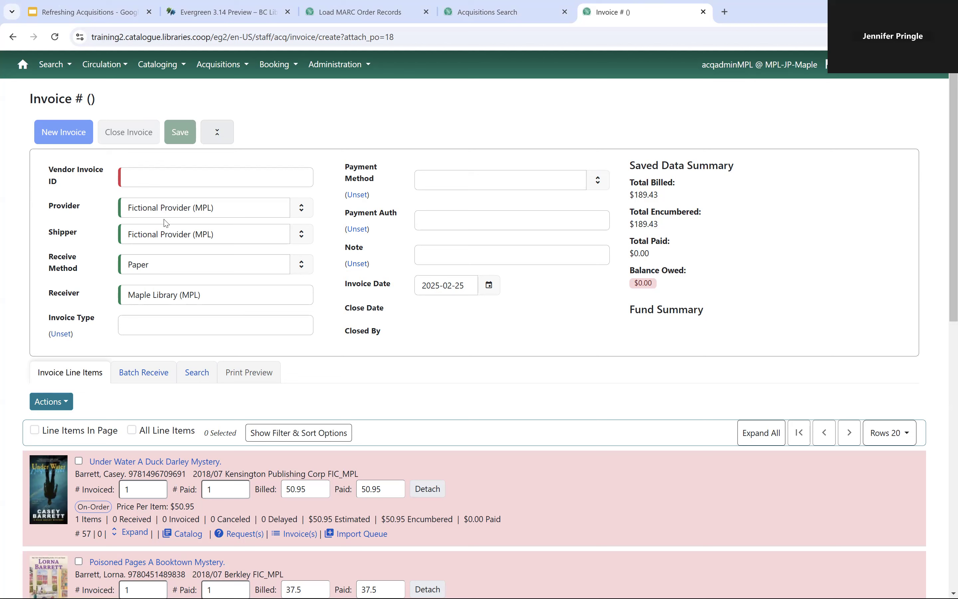
pyautogui.click(178, 177)
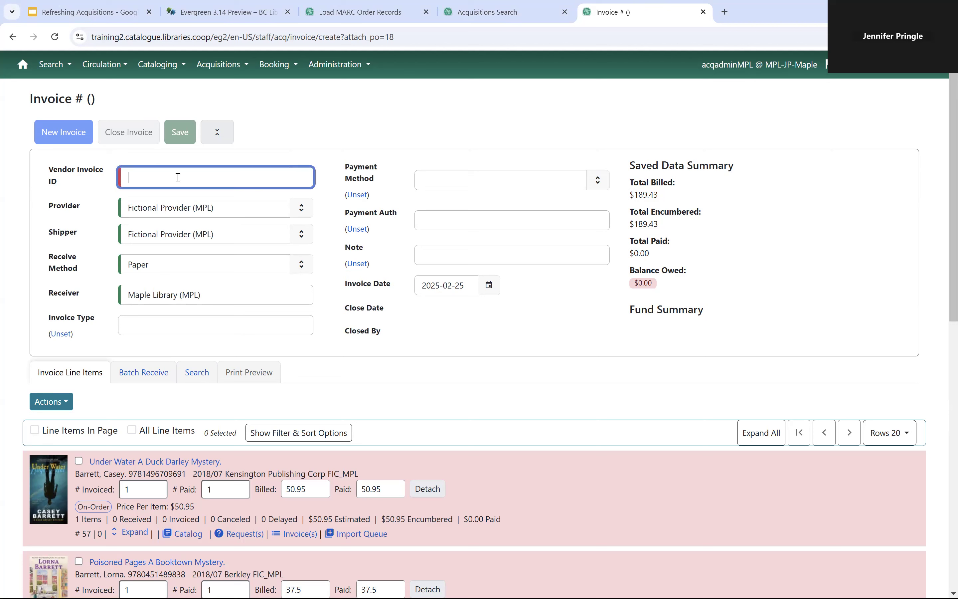
pyautogui.write('4563463753')
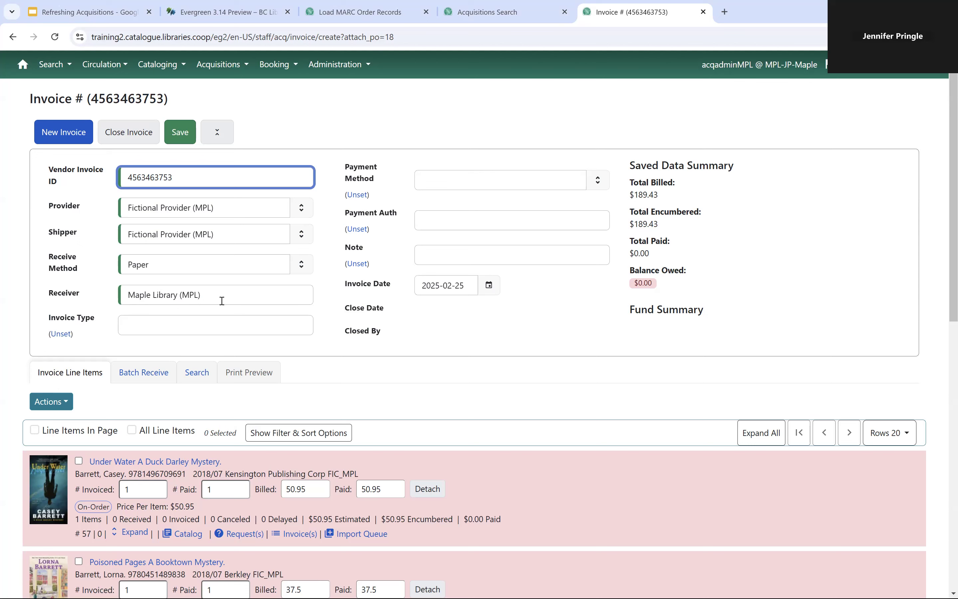
pyautogui.click(487, 179)
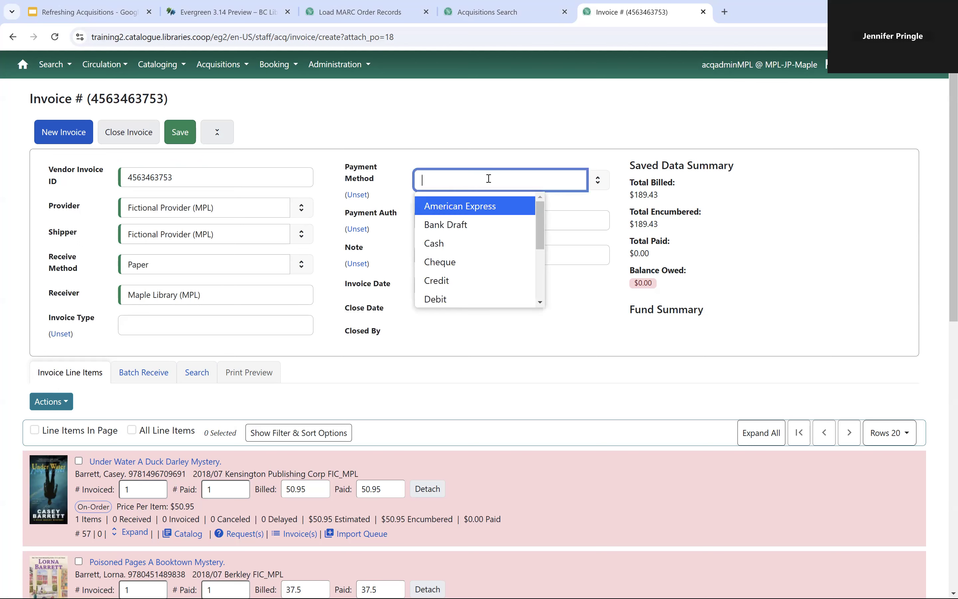
pyautogui.scroll(-1, 486, 230)
pyautogui.scroll(-2, 486, 231)
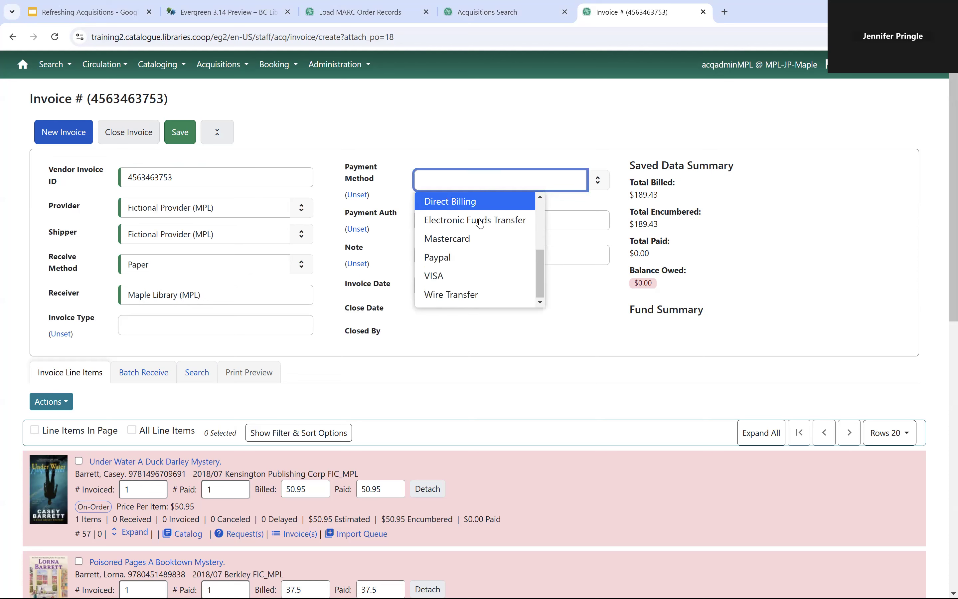
pyautogui.click(480, 202)
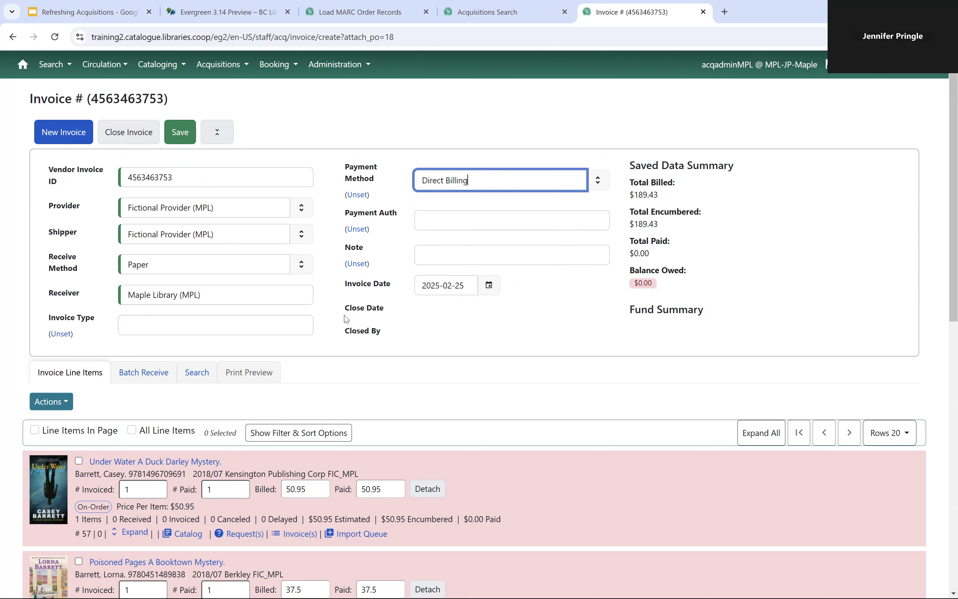
# Step: Open batch receiving for the invoice, select the Under Water A Duck Darley Mystery line item and expand all line items
pyautogui.scroll(-1, 379, 298)
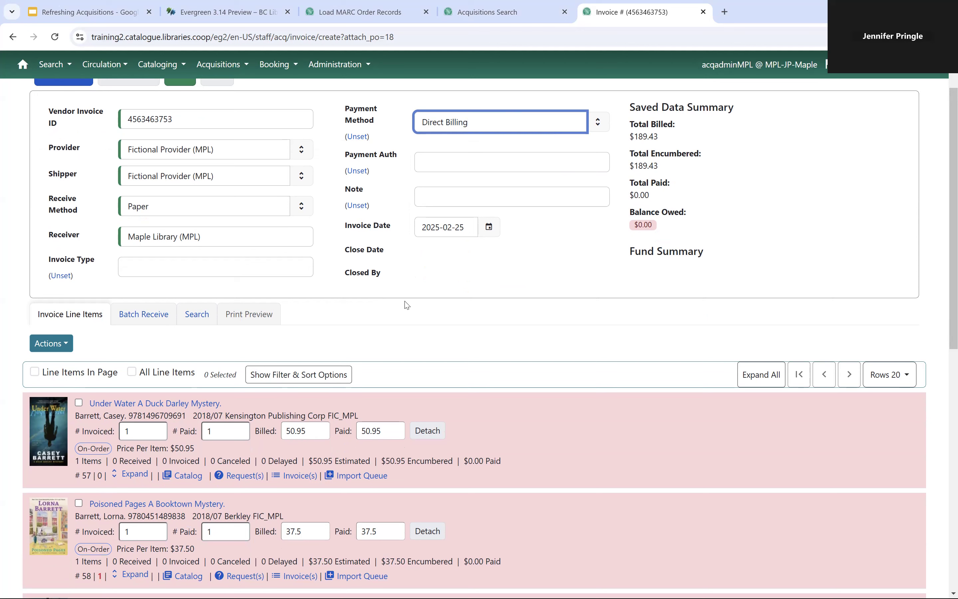
pyautogui.scroll(-3, 481, 329)
pyautogui.scroll(-10, 480, 331)
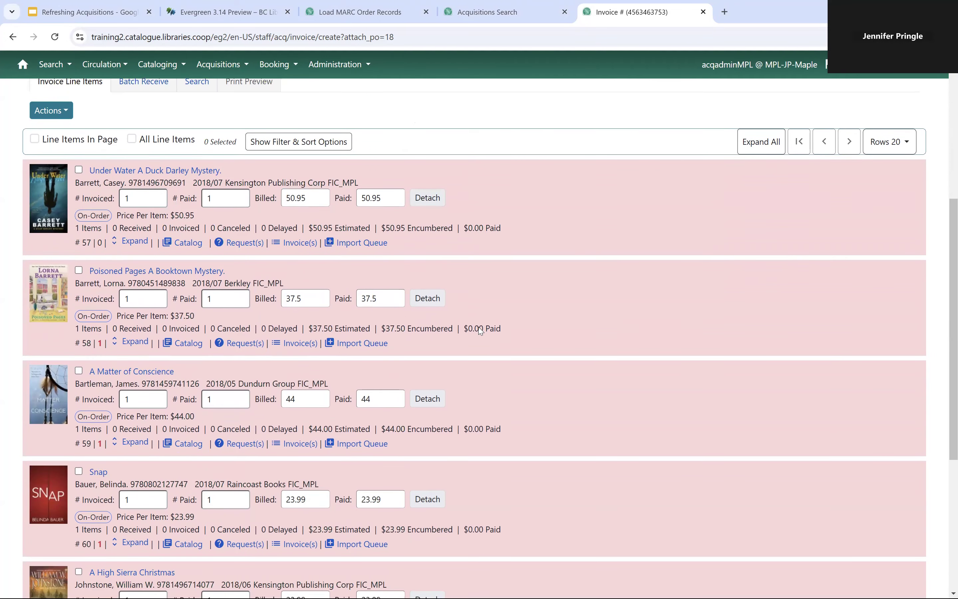
pyautogui.scroll(7, 481, 331)
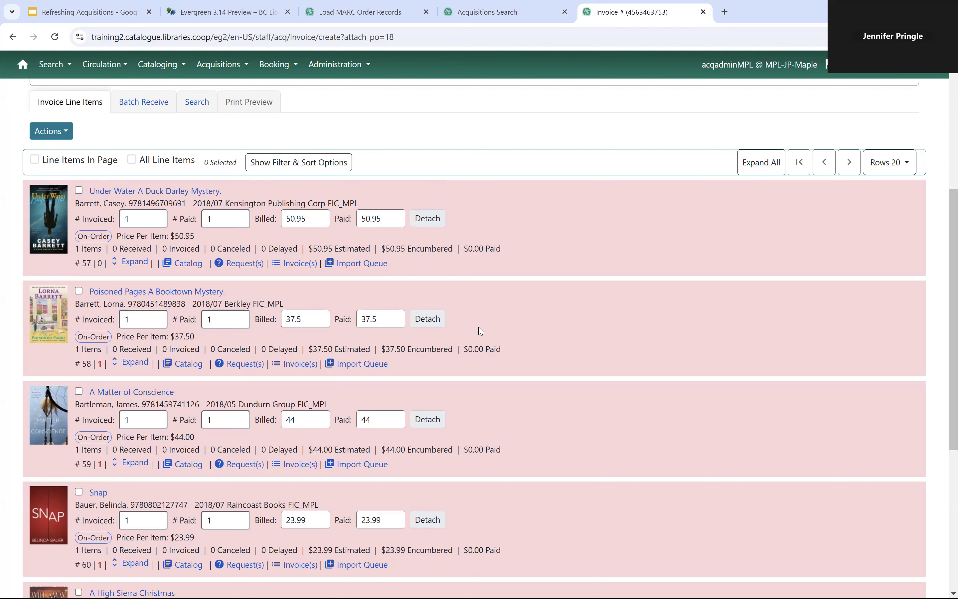
pyautogui.scroll(3, 483, 259)
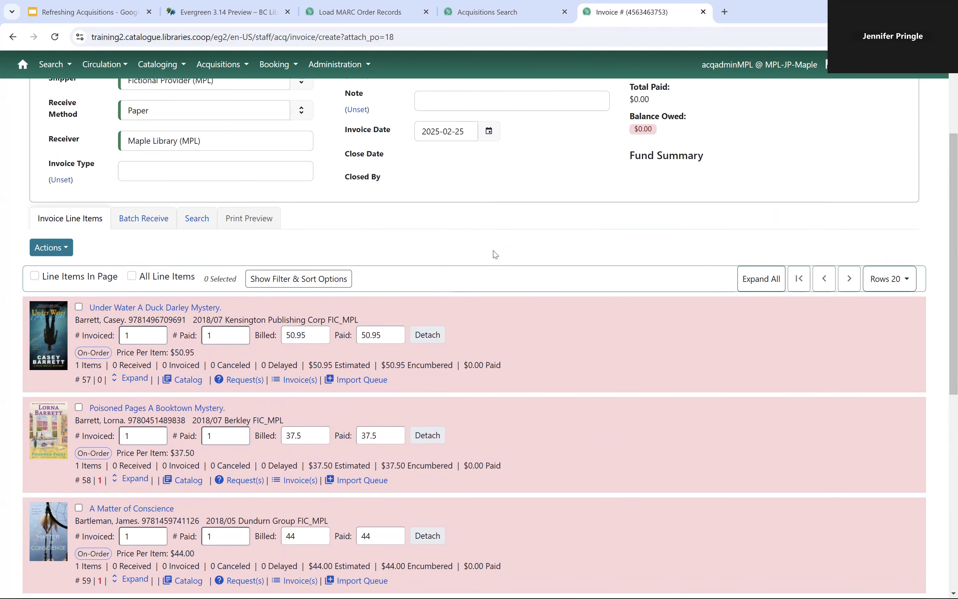
pyautogui.scroll(2, 495, 255)
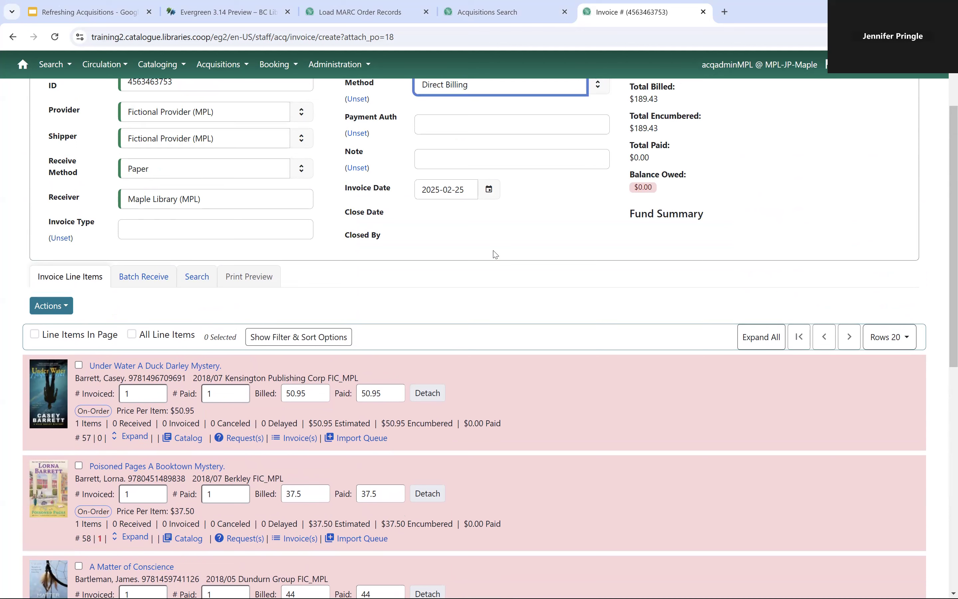
pyautogui.click(147, 279)
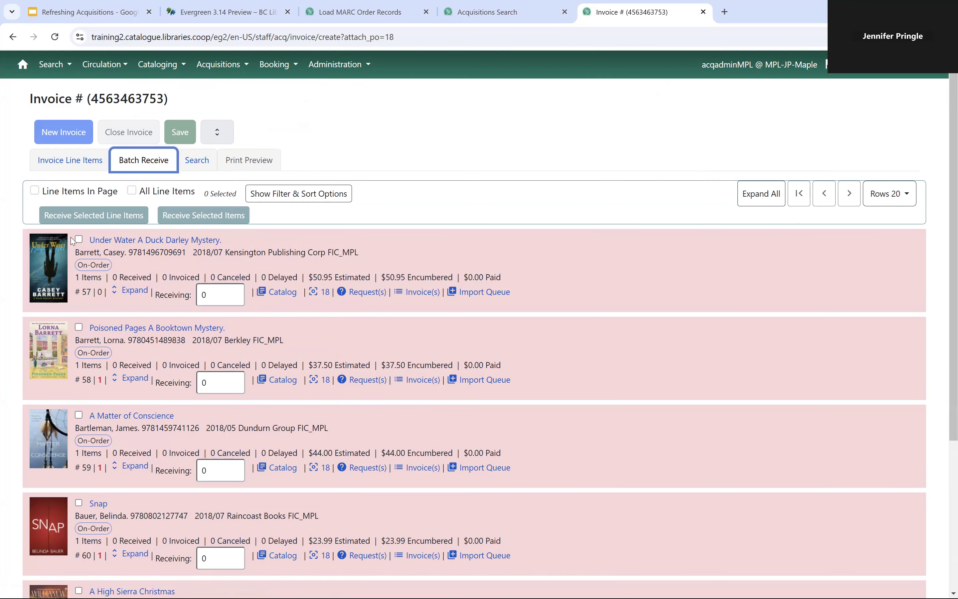
pyautogui.click(79, 240)
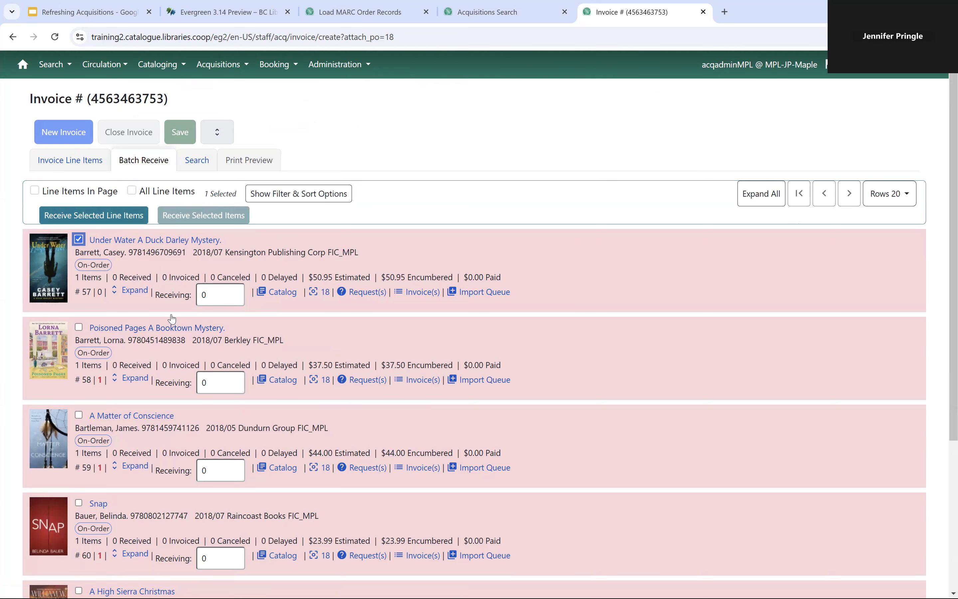
pyautogui.click(774, 194)
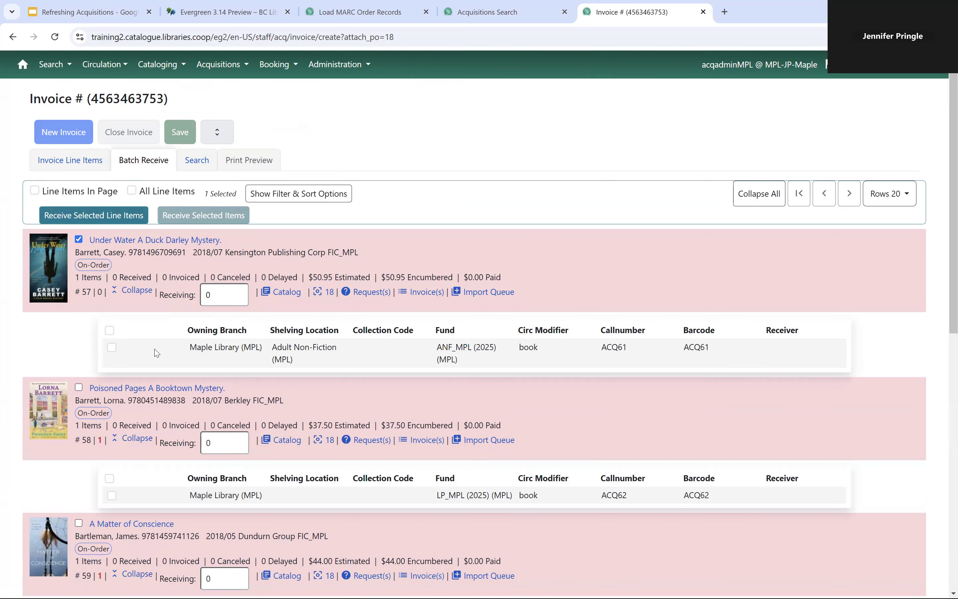
# Step: Select the individual item under each of the six line items and receive the selected items
pyautogui.scroll(-10, 167, 416)
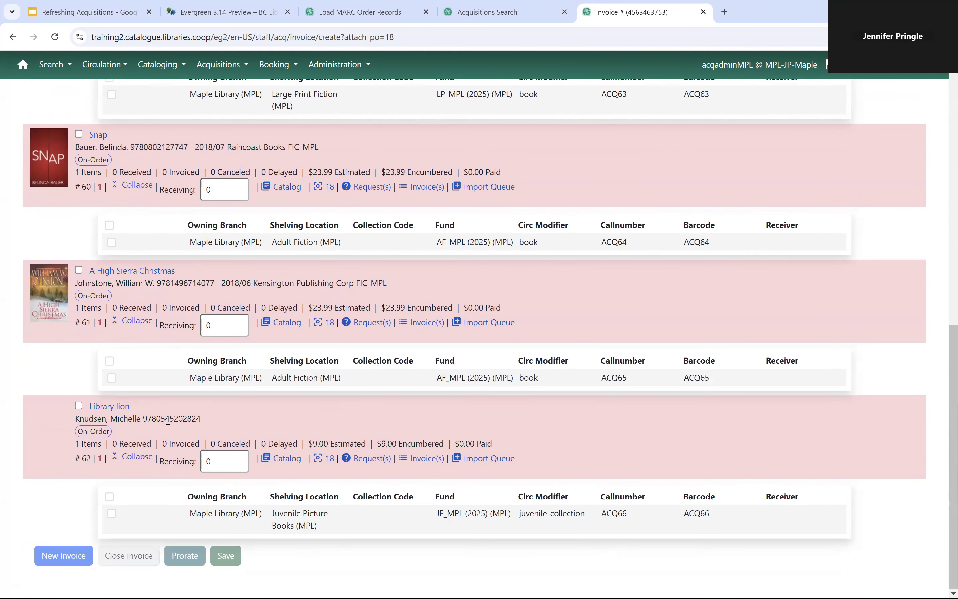
pyautogui.click(112, 514)
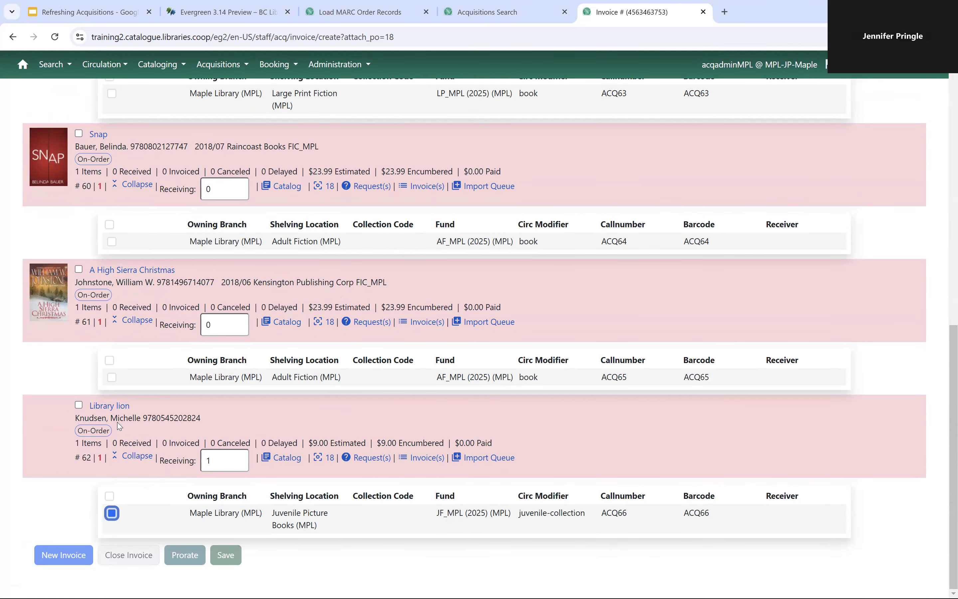
pyautogui.click(111, 377)
pyautogui.click(112, 241)
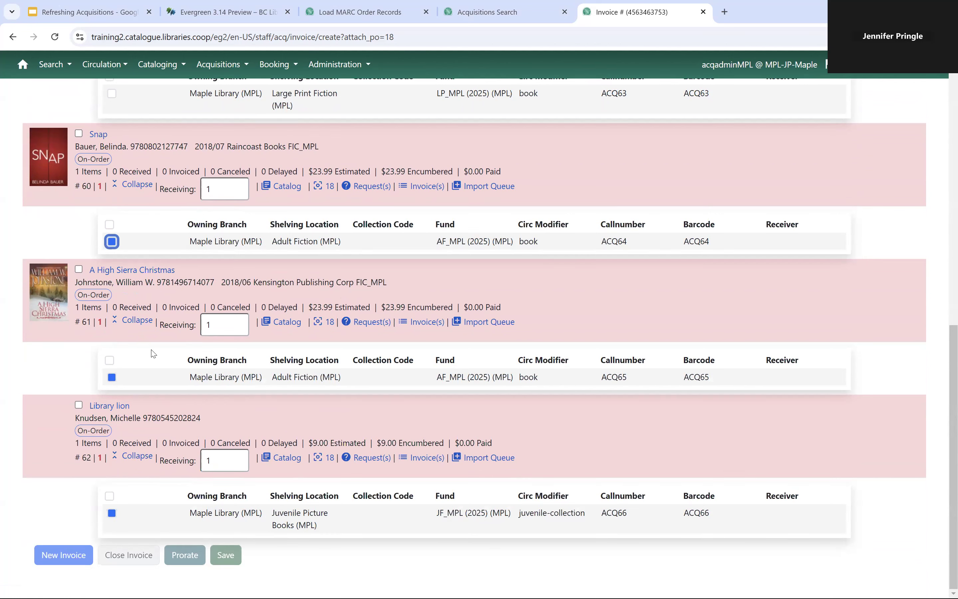
pyautogui.scroll(3, 153, 354)
pyautogui.scroll(-3, 131, 475)
pyautogui.scroll(7, 150, 523)
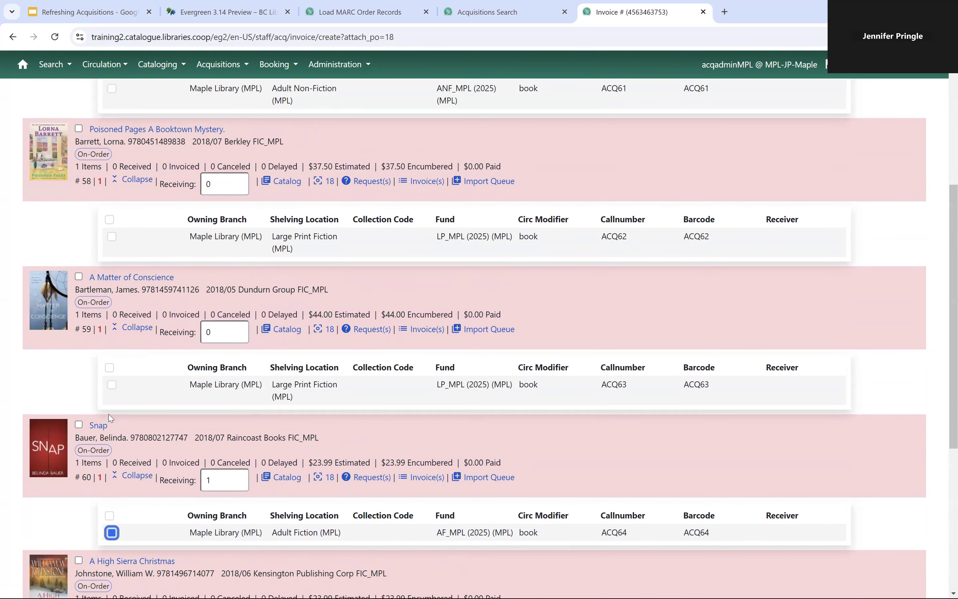
pyautogui.click(112, 385)
pyautogui.click(112, 236)
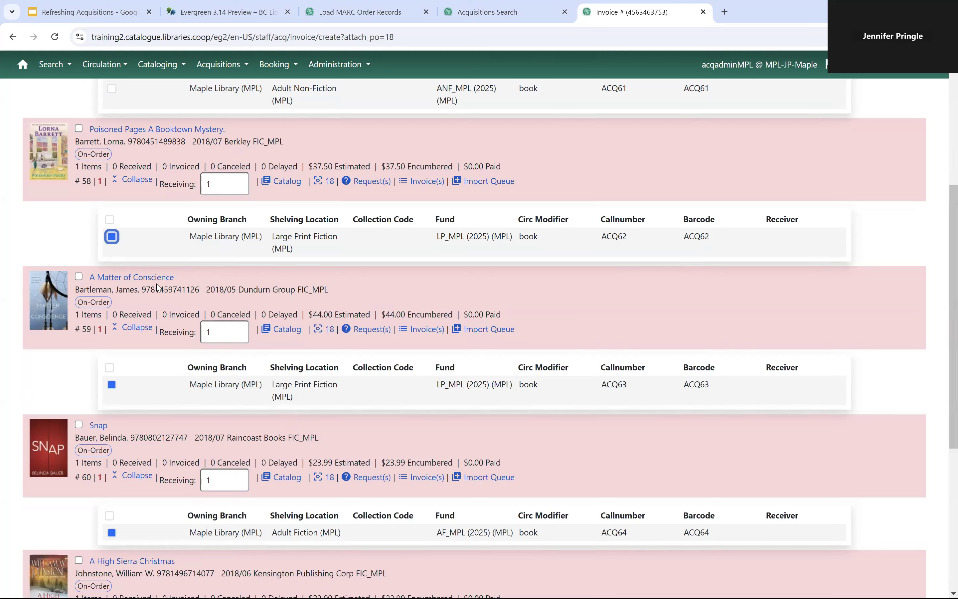
pyautogui.scroll(6, 111, 290)
pyautogui.click(112, 346)
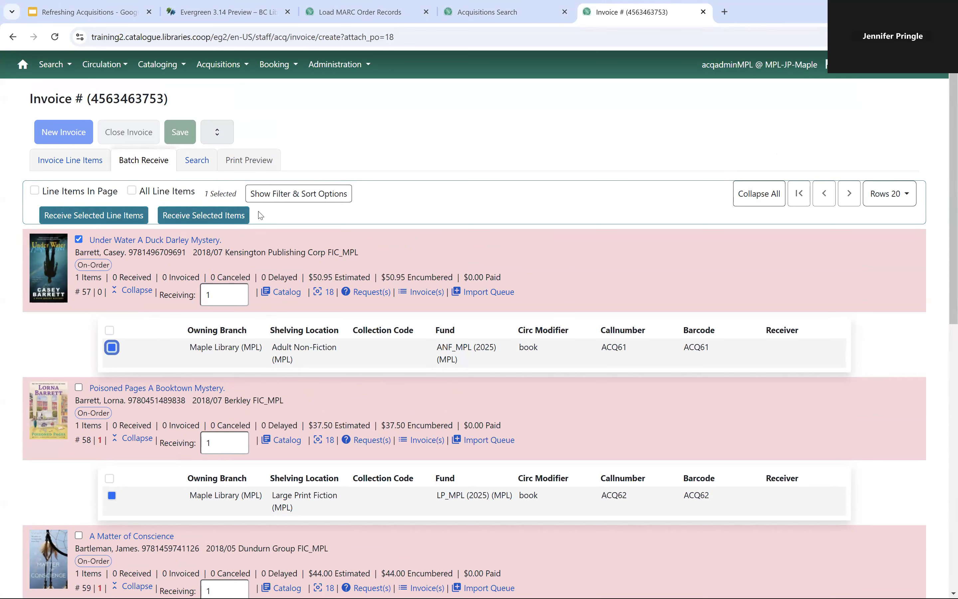
pyautogui.click(213, 216)
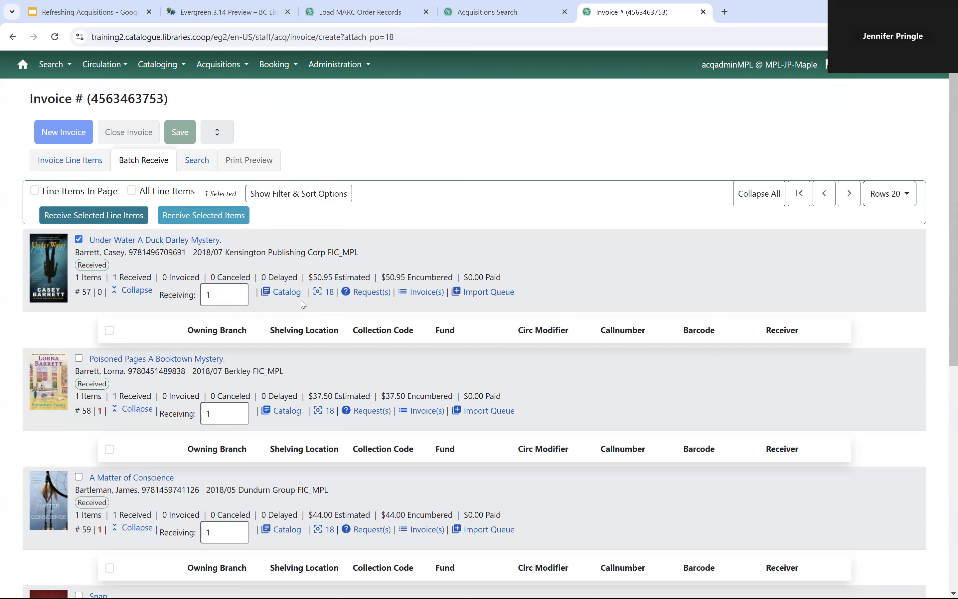
# Step: Go back to the invoice line items and save the invoice
pyautogui.click(80, 166)
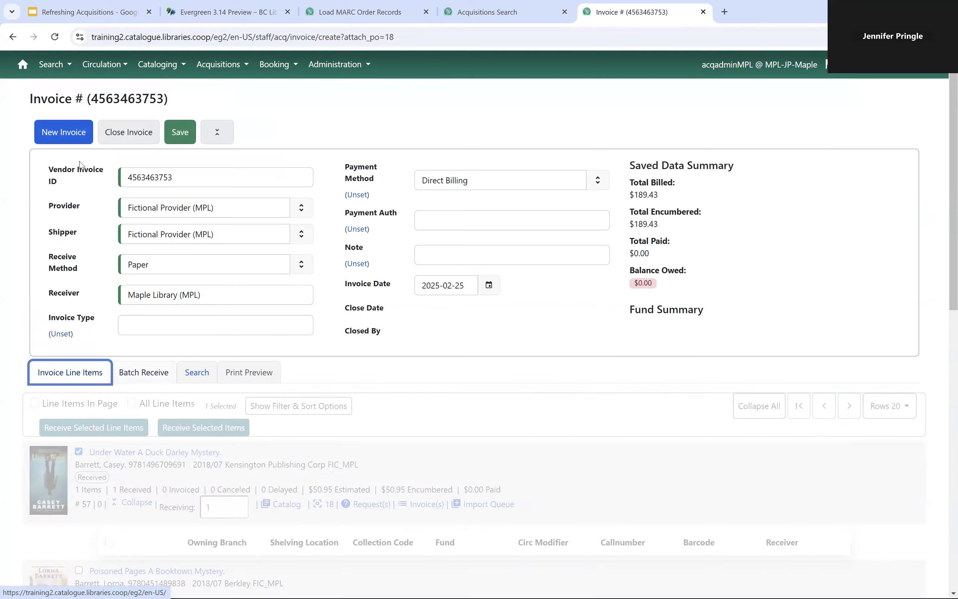
pyautogui.scroll(-4, 215, 355)
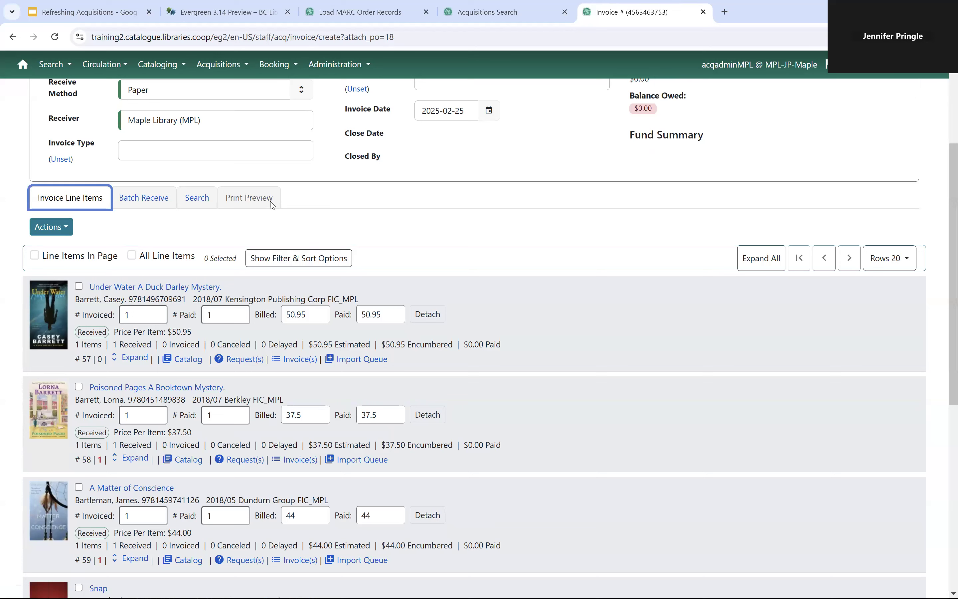
pyautogui.click(248, 202)
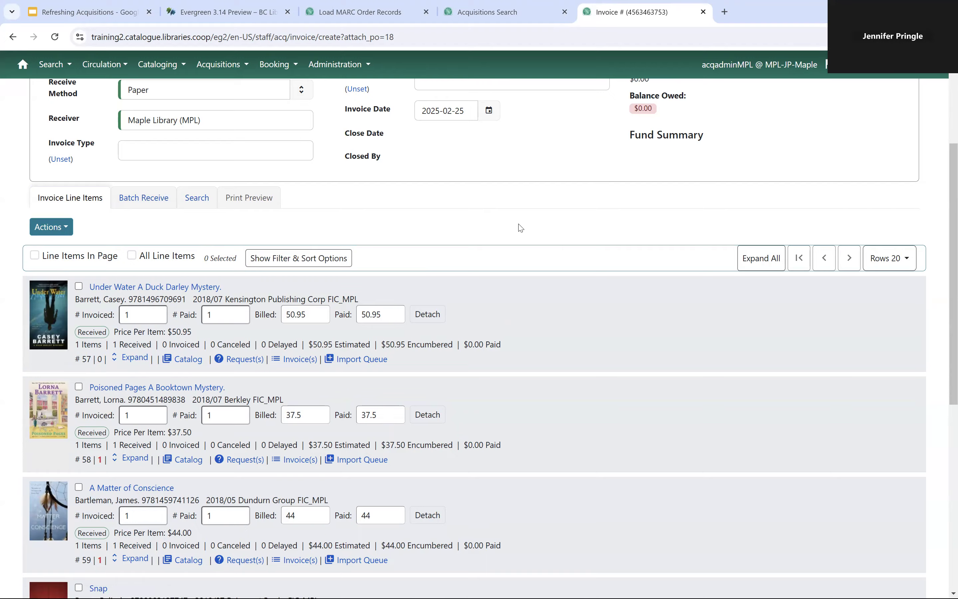
pyautogui.scroll(-3, 519, 230)
pyautogui.scroll(-4, 519, 230)
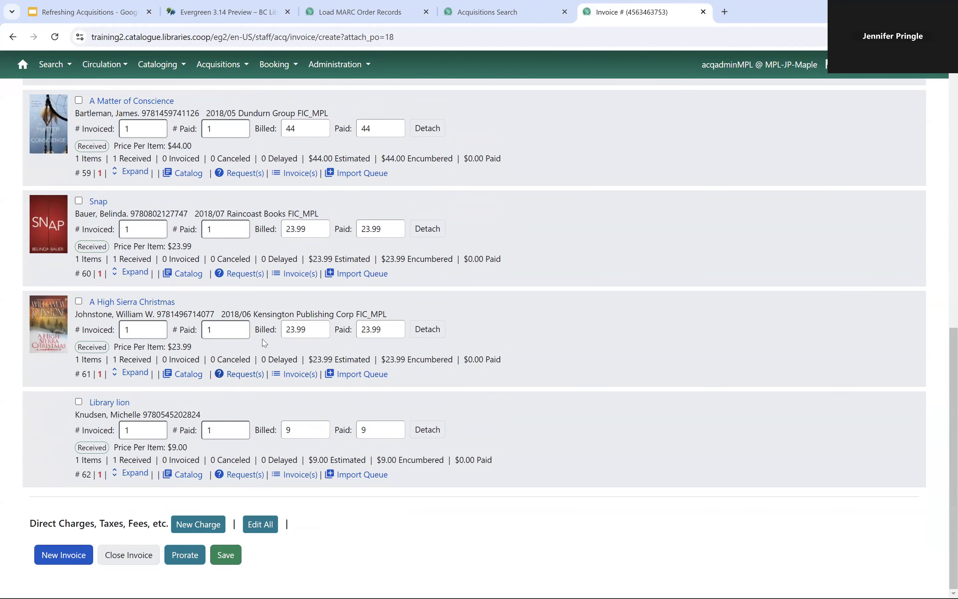
pyautogui.click(232, 559)
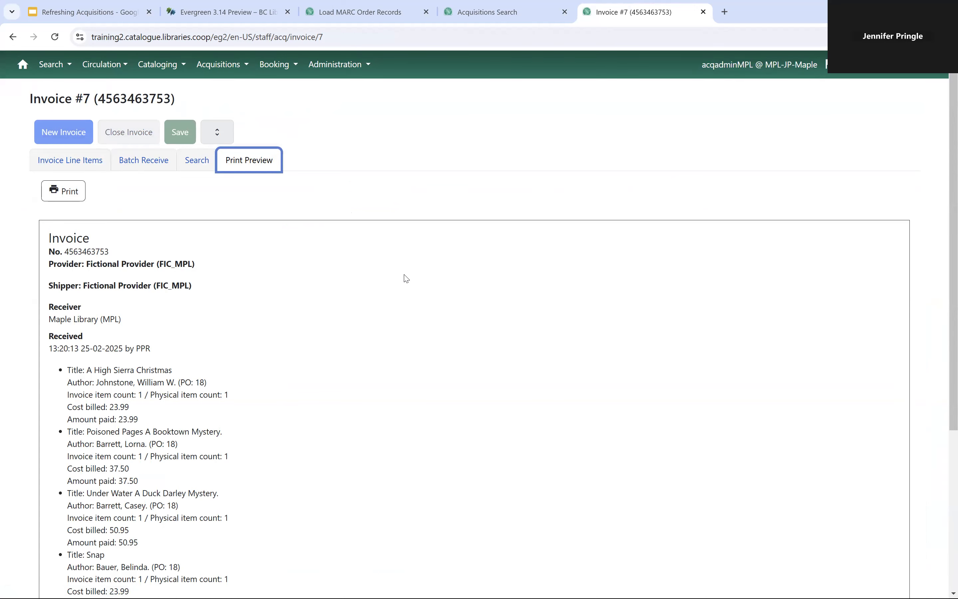
# Step: Examine the print preview of the saved invoice, including the billed and paid amounts per title and the amounts spent per fund
pyautogui.scroll(-3, 404, 279)
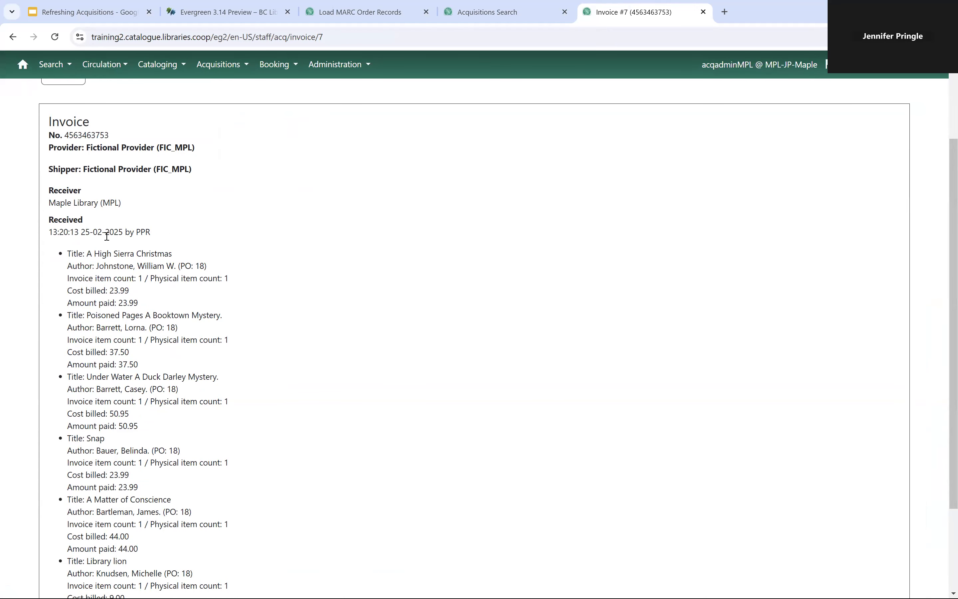
pyautogui.scroll(-2, 441, 268)
pyautogui.scroll(-2, 443, 269)
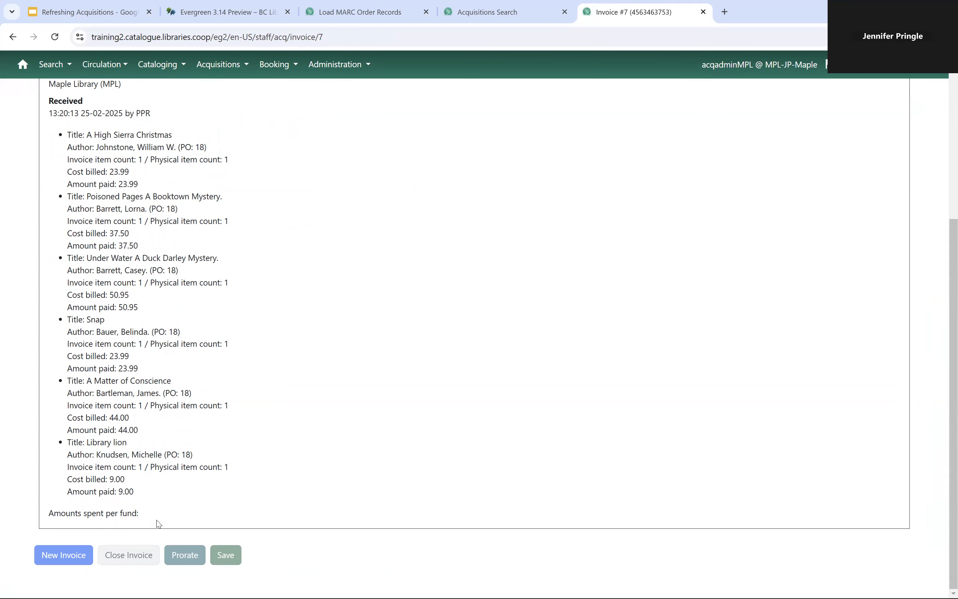
pyautogui.scroll(5, 158, 524)
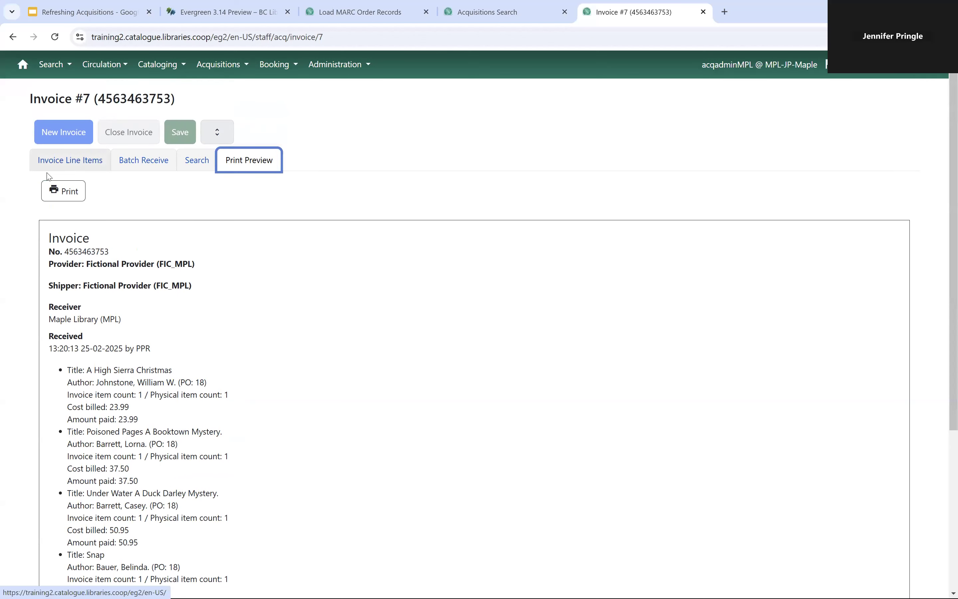
# Step: Return to the invoice line items and add a blank row for a new direct charge
pyautogui.click(78, 166)
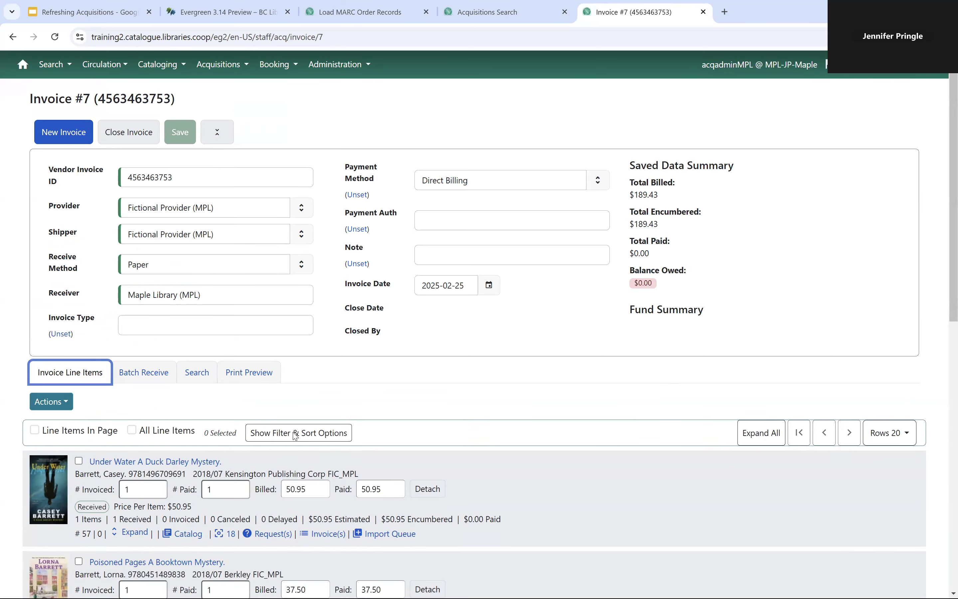
pyautogui.scroll(-1, 328, 312)
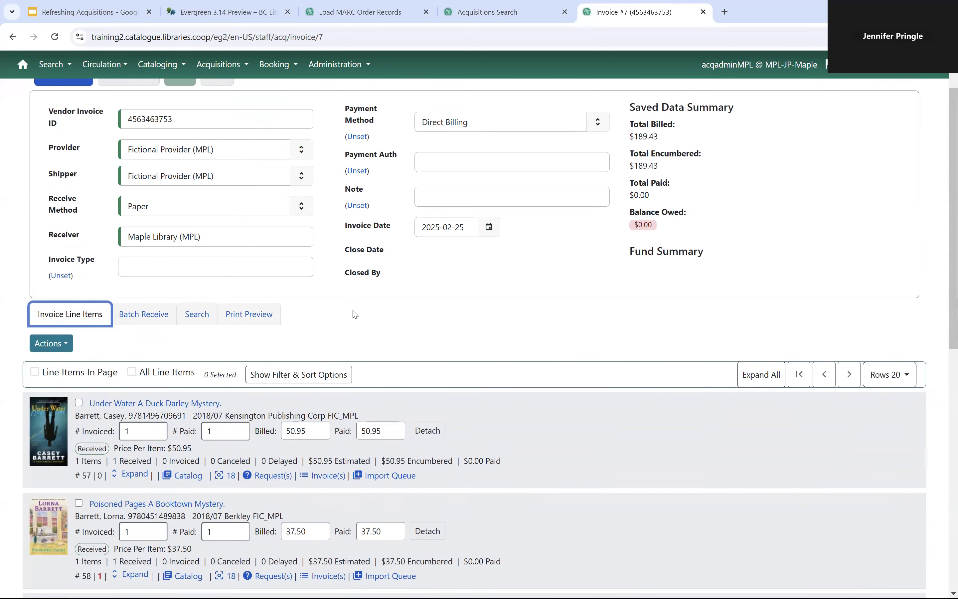
pyautogui.scroll(-9, 488, 337)
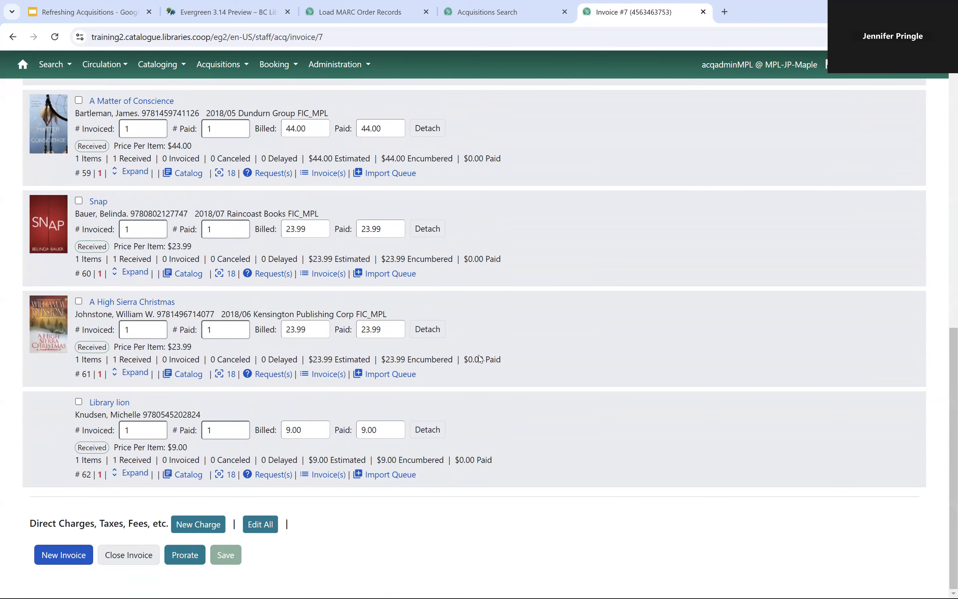
pyautogui.click(200, 528)
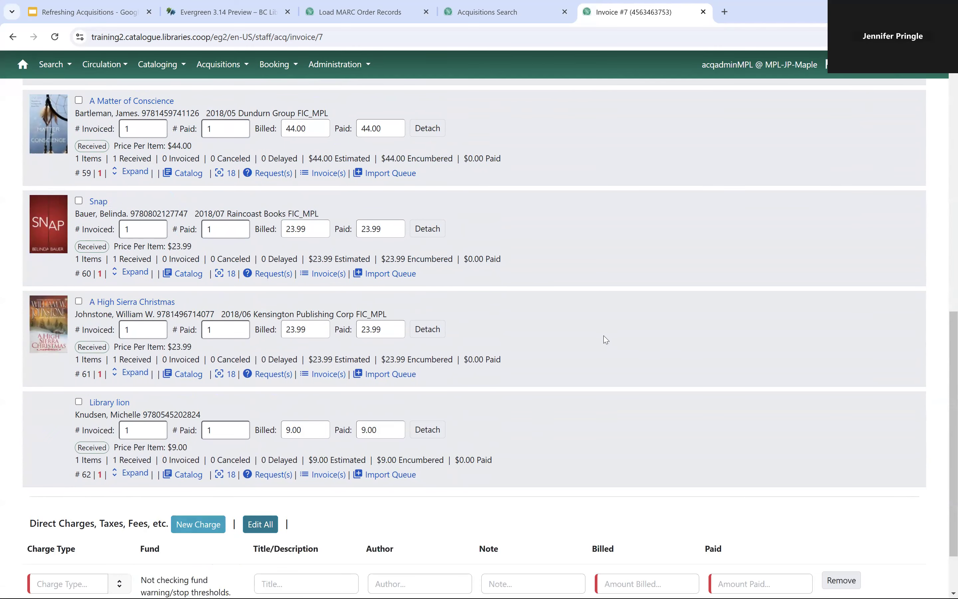
pyautogui.scroll(-2, 463, 517)
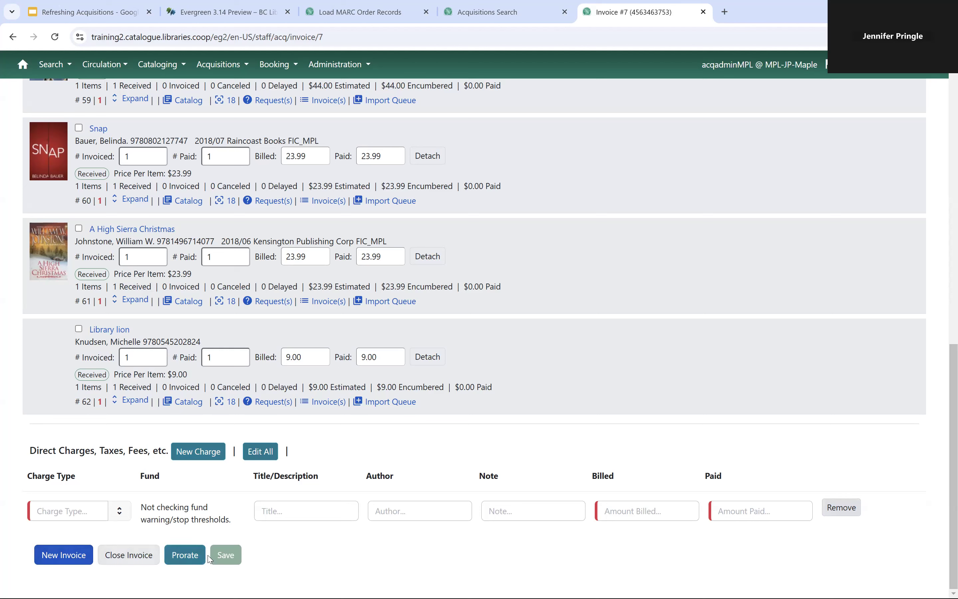
# Step: Close the invoice and review its print preview, including the amounts paid per title and spent per fund
pyautogui.click(131, 562)
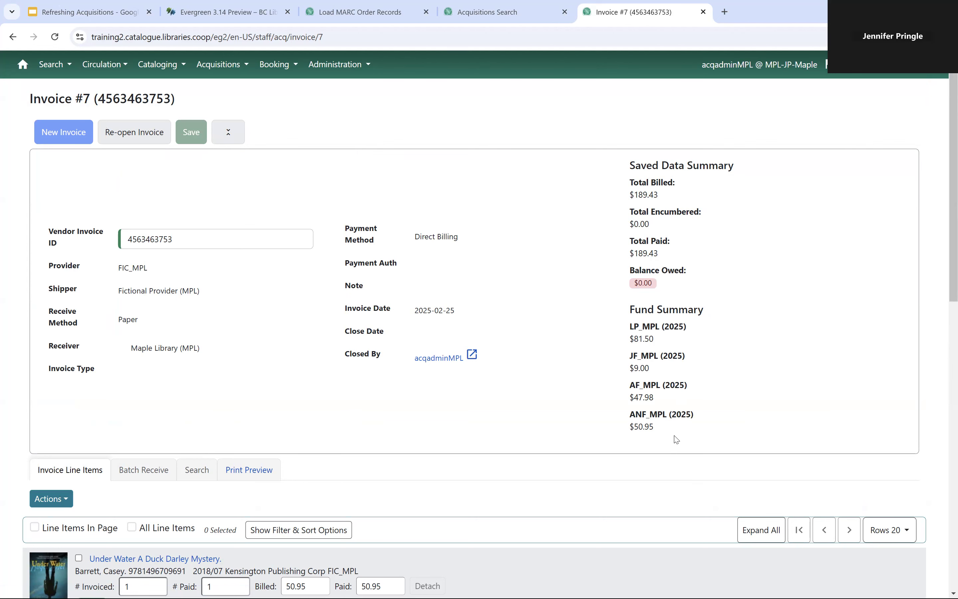
pyautogui.click(250, 472)
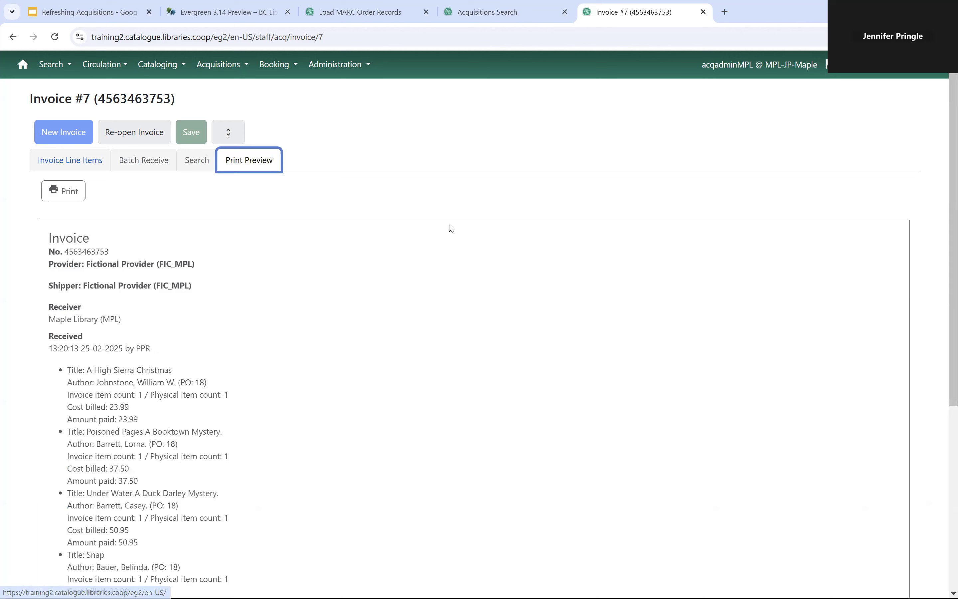
pyautogui.scroll(-5, 371, 350)
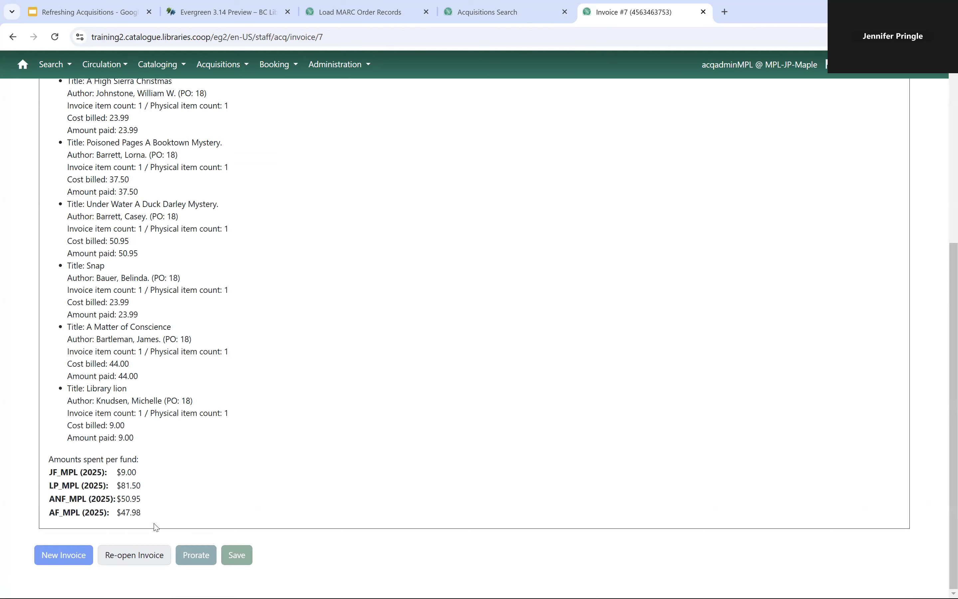
pyautogui.scroll(6, 171, 351)
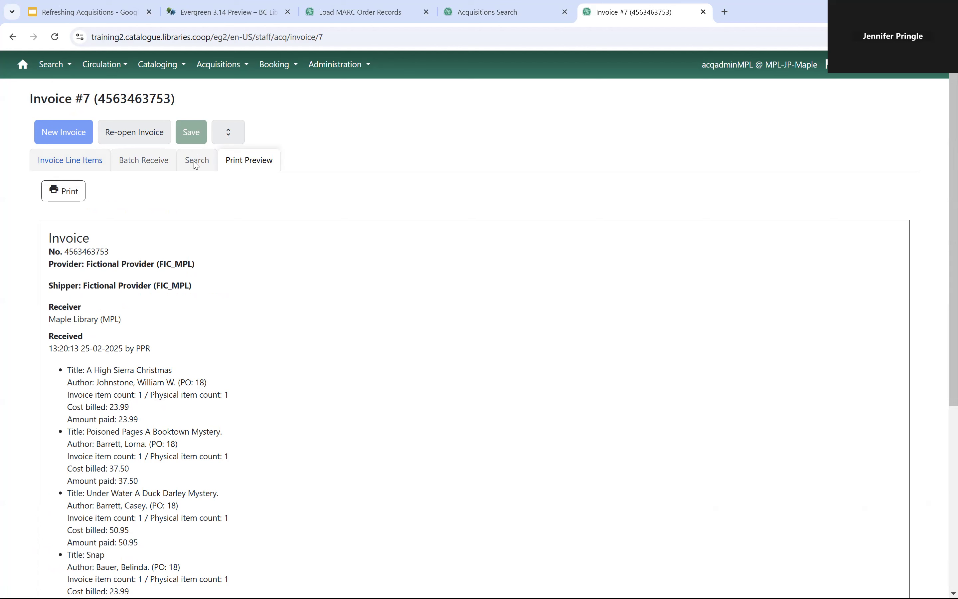
# Step: Go back to the line items of the closed invoice and re-open the invoice
pyautogui.click(61, 163)
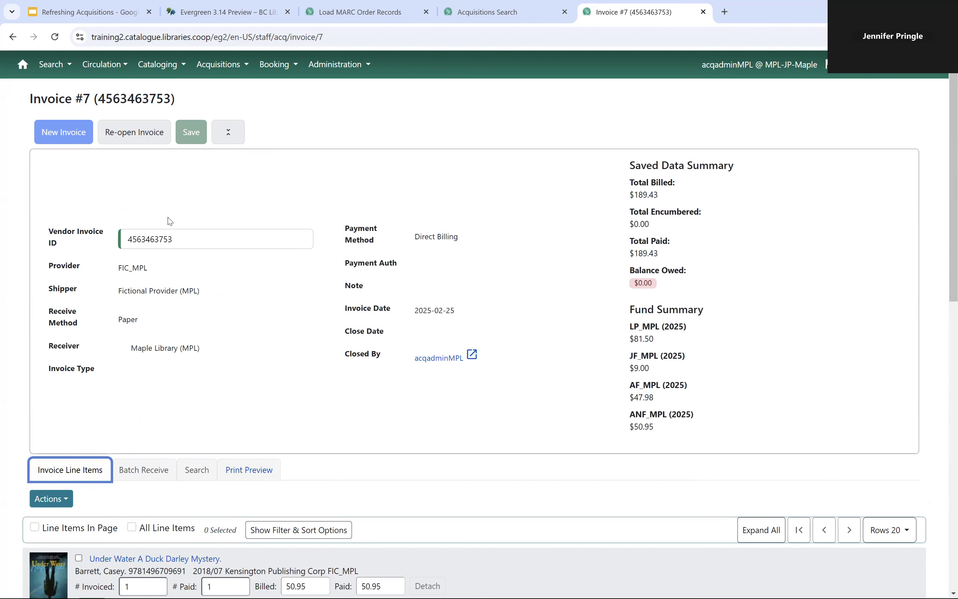
pyautogui.click(139, 137)
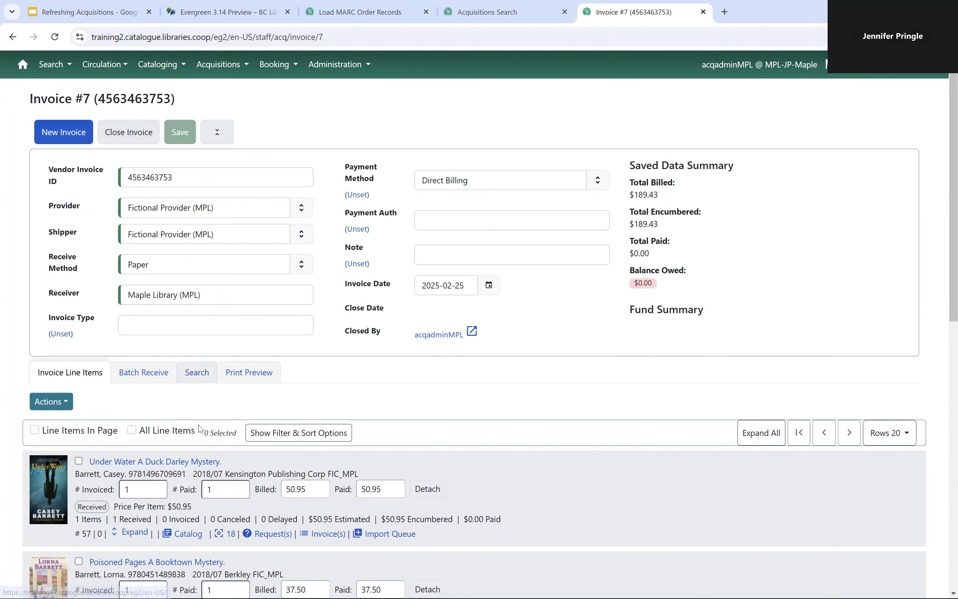
# Step: View the invoice's line item search form, then return to the invoice line items and look over them
pyautogui.click(197, 372)
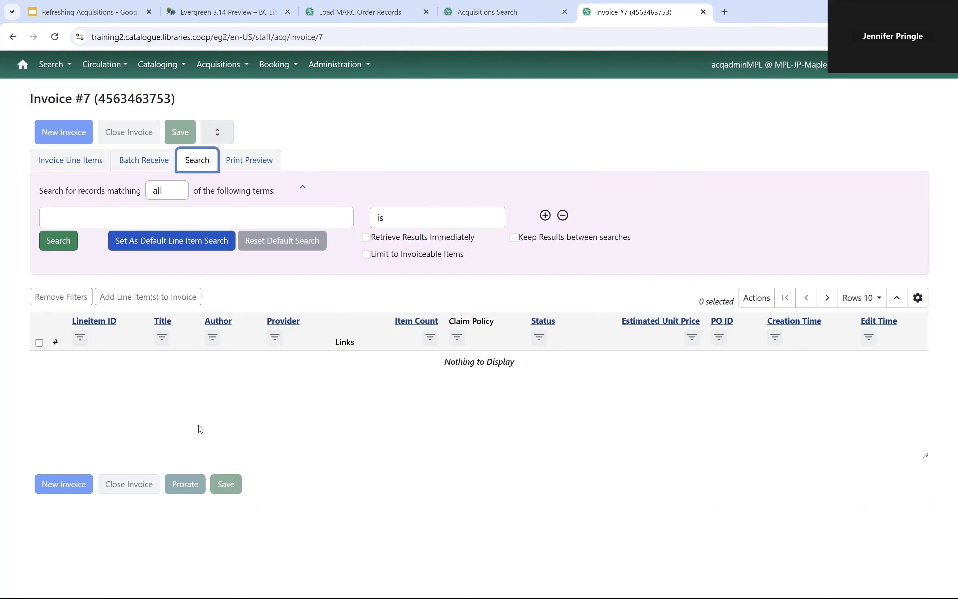
pyautogui.click(77, 160)
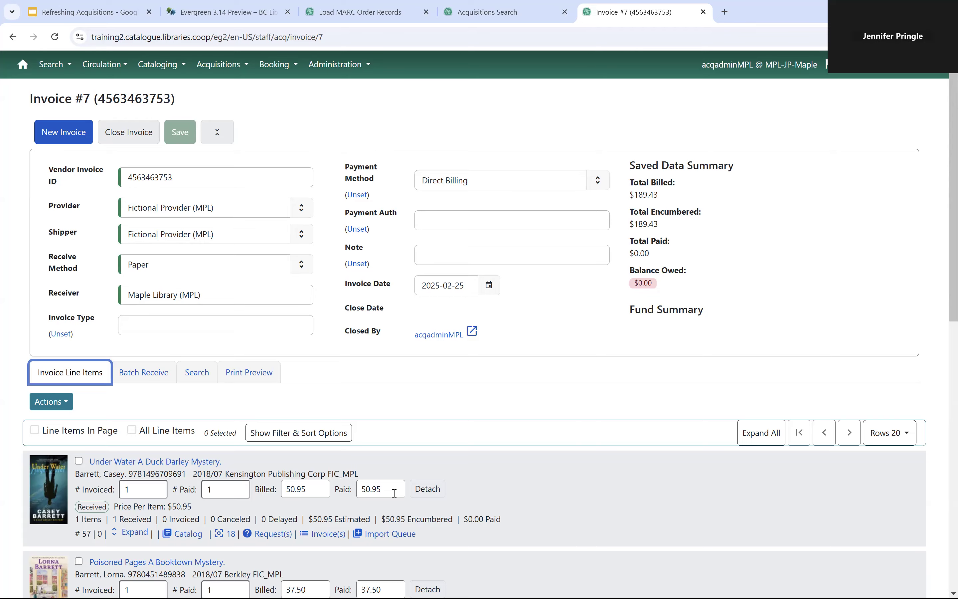
pyautogui.scroll(-3, 395, 494)
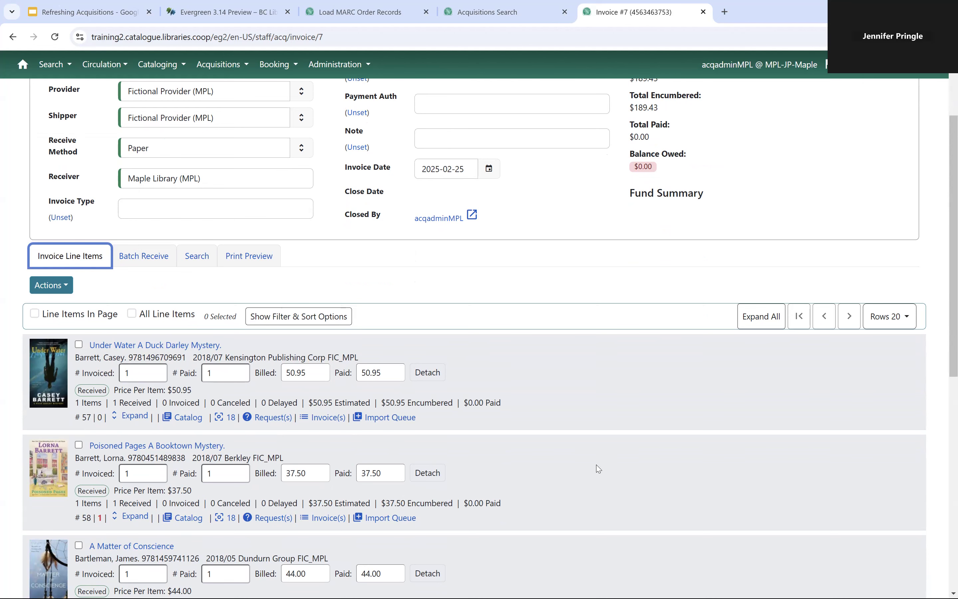
pyautogui.scroll(3, 598, 472)
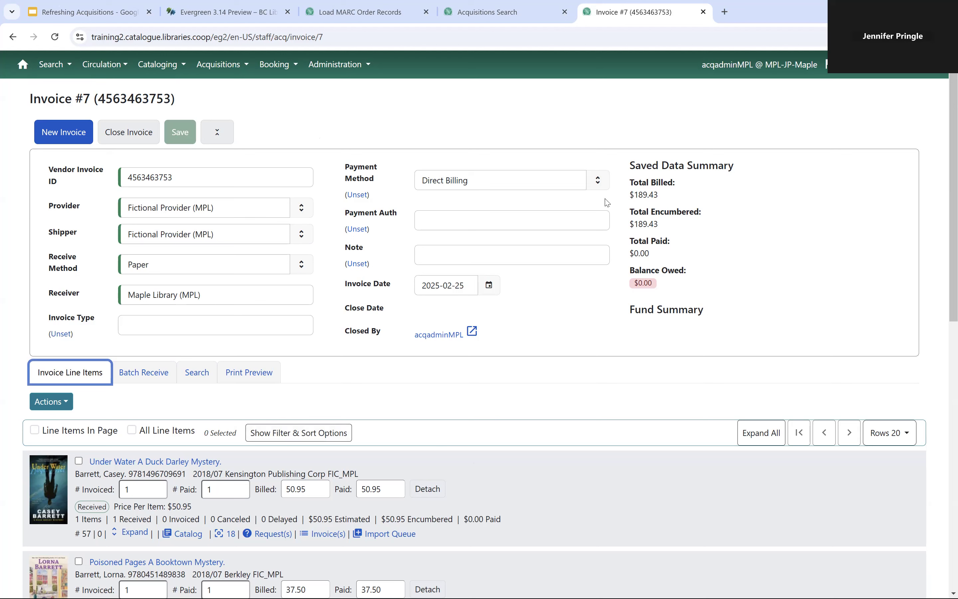
# Step: Set the invoice's payment method to Cheque, enter the note "t" and save the invoice
pyautogui.click(596, 182)
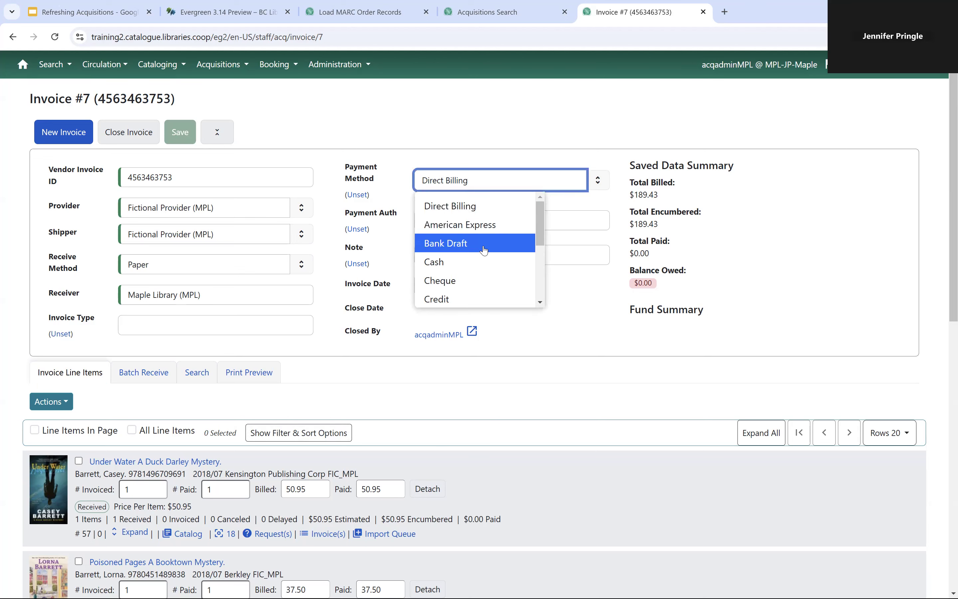
pyautogui.scroll(-2, 486, 250)
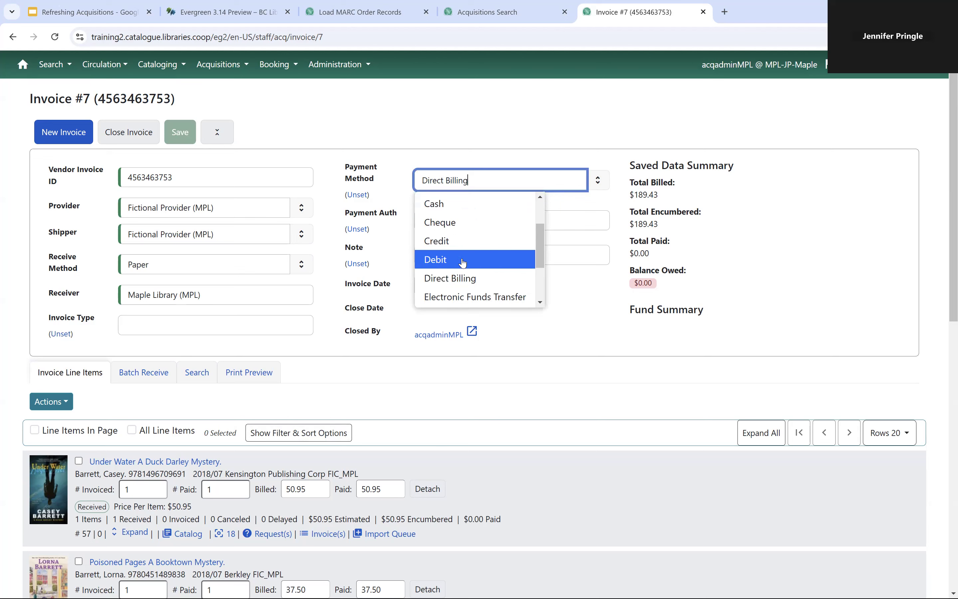
pyautogui.click(454, 224)
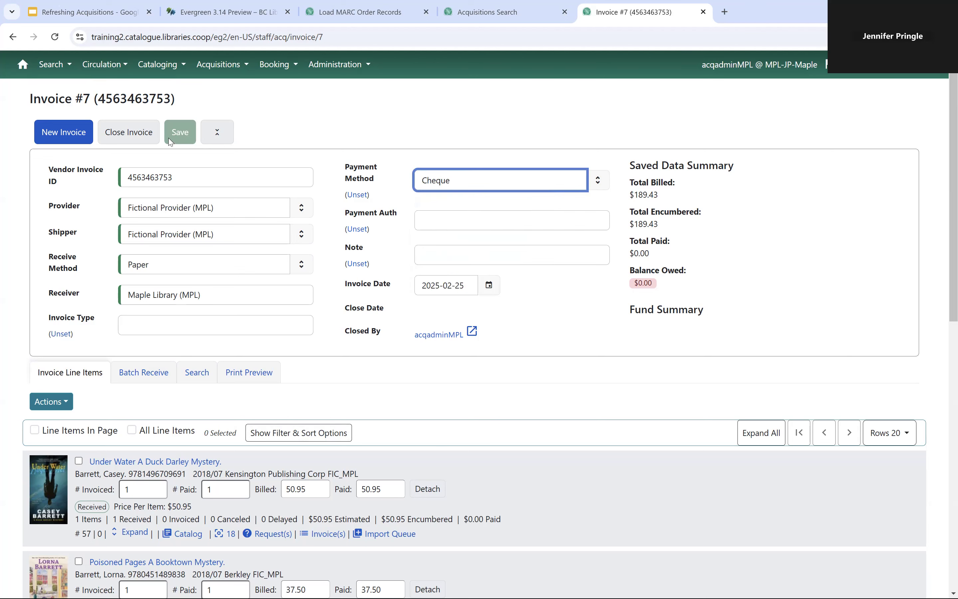
pyautogui.click(394, 161)
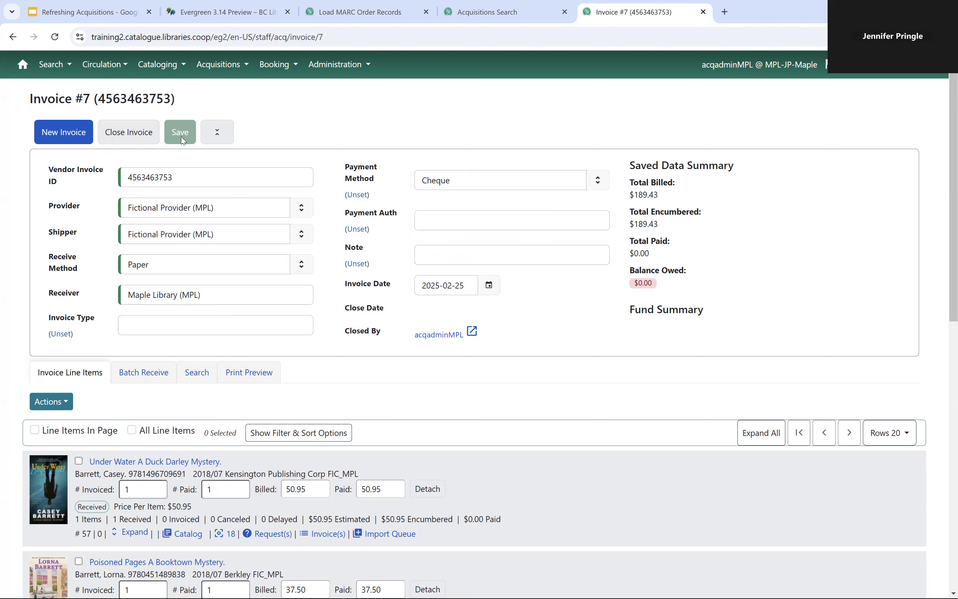
pyautogui.click(429, 261)
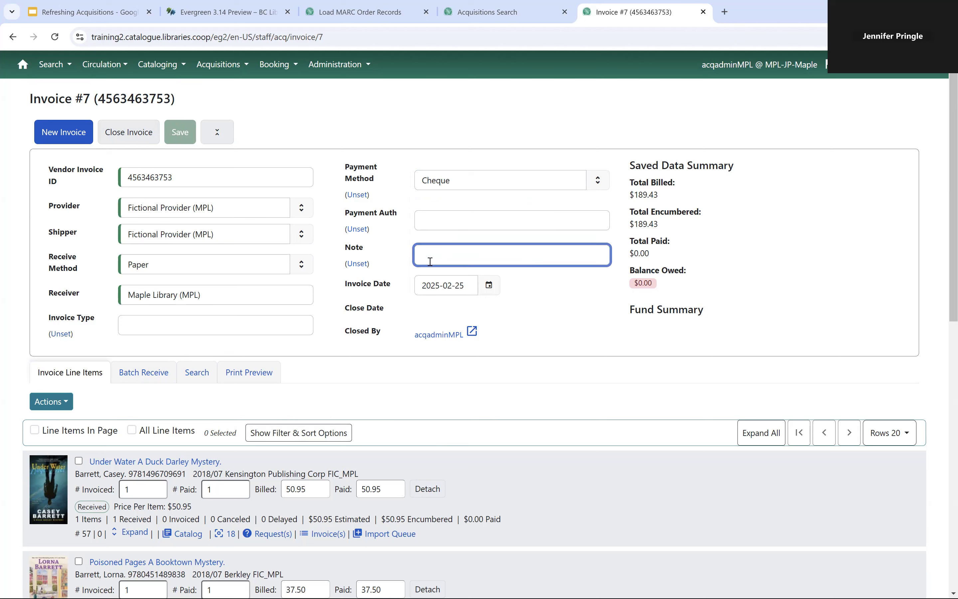
pyautogui.write('t')
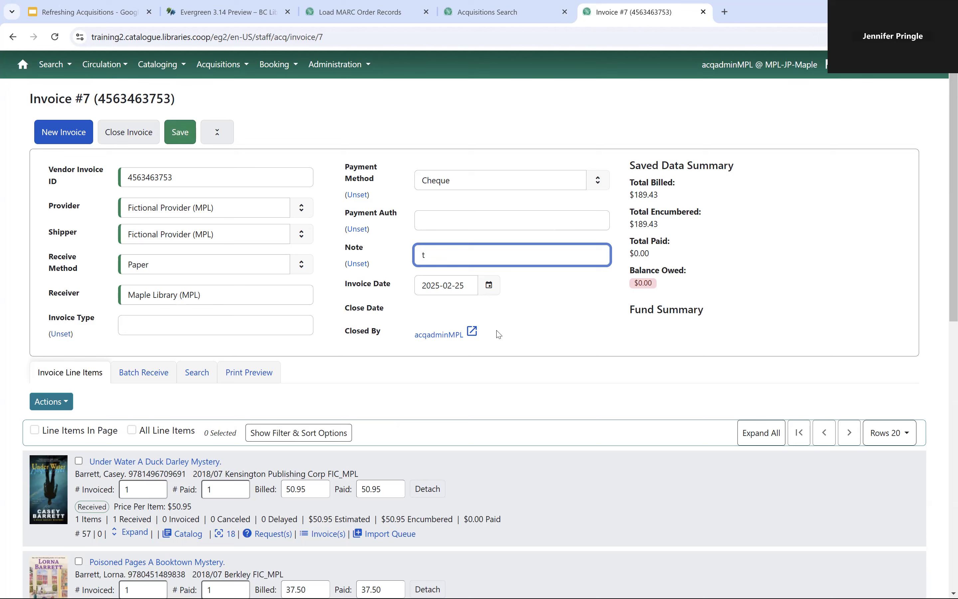
pyautogui.click(179, 135)
# Step: Clear the invoice's note and save the invoice again
pyautogui.click(428, 260)
pyautogui.press('BackSpace')
pyautogui.click(181, 135)
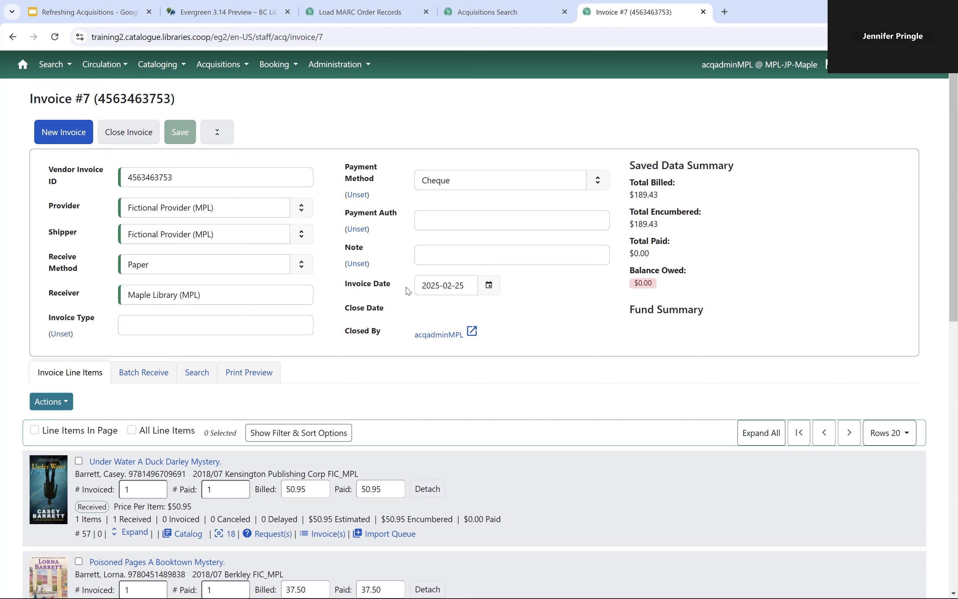
# Step: Collapse the invoice details section and close the invoice
pyautogui.click(219, 135)
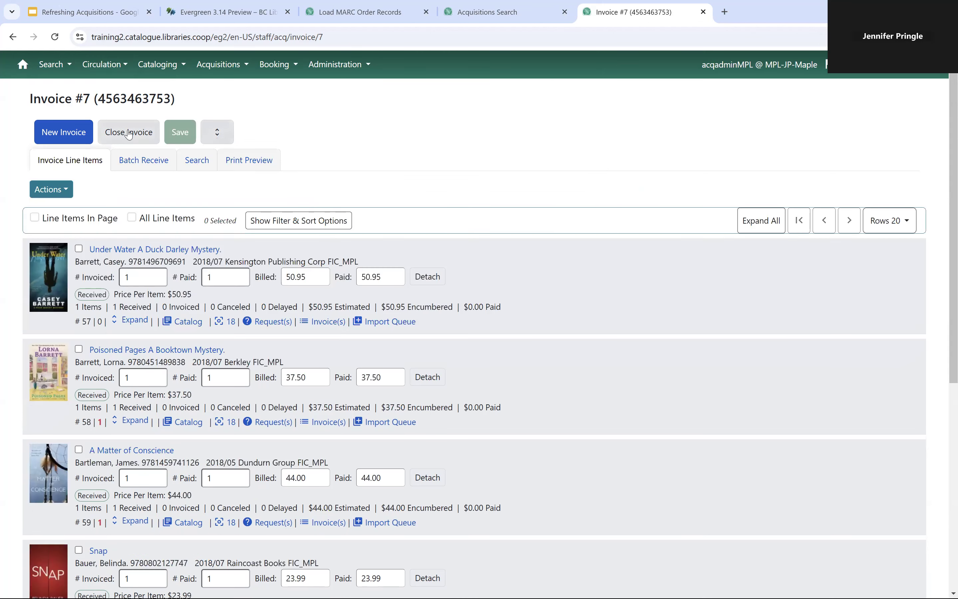
pyautogui.click(128, 133)
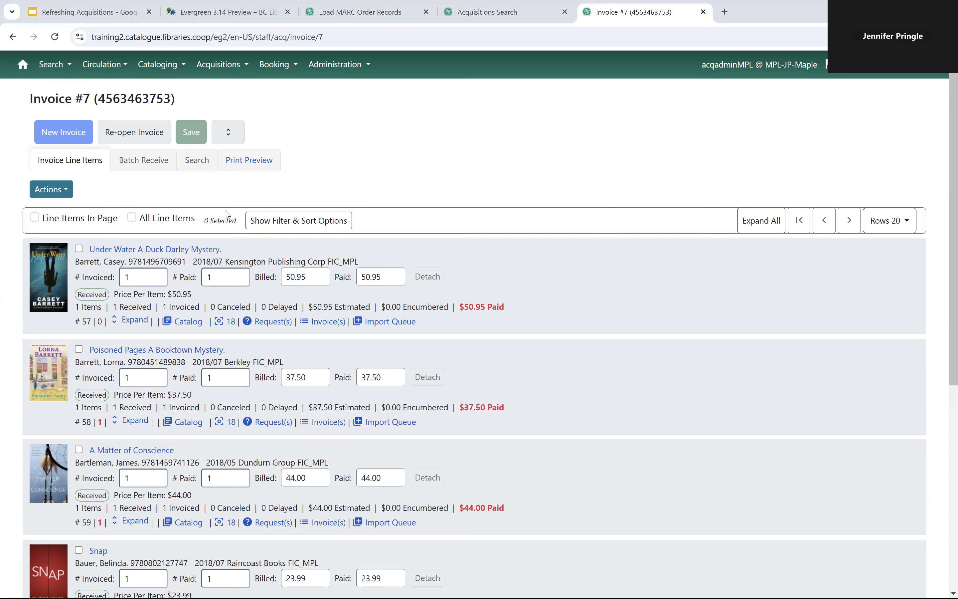
# Step: Open a new brief record form and examine its bibliographic template and record fields
pyautogui.click(222, 73)
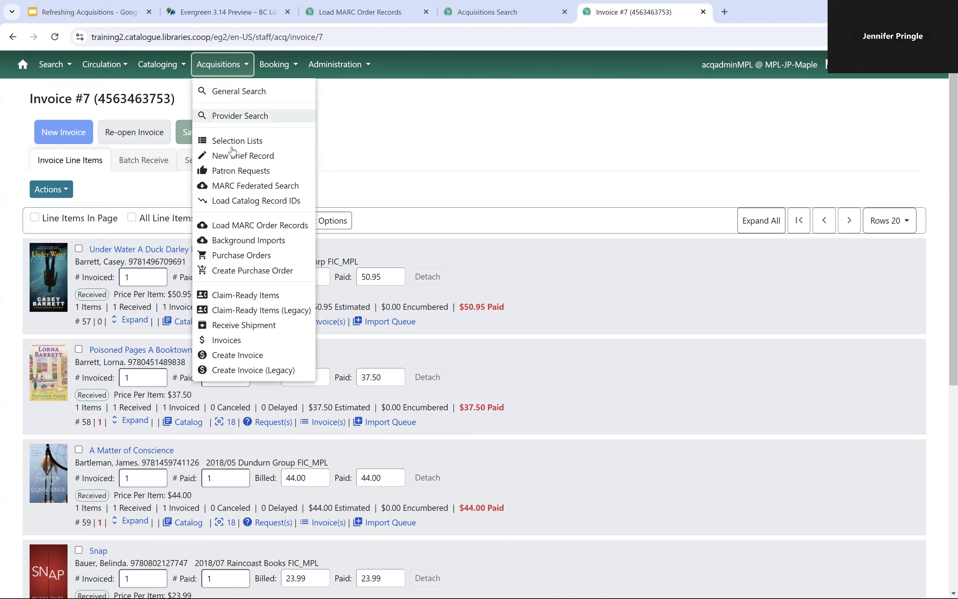
pyautogui.click(237, 157)
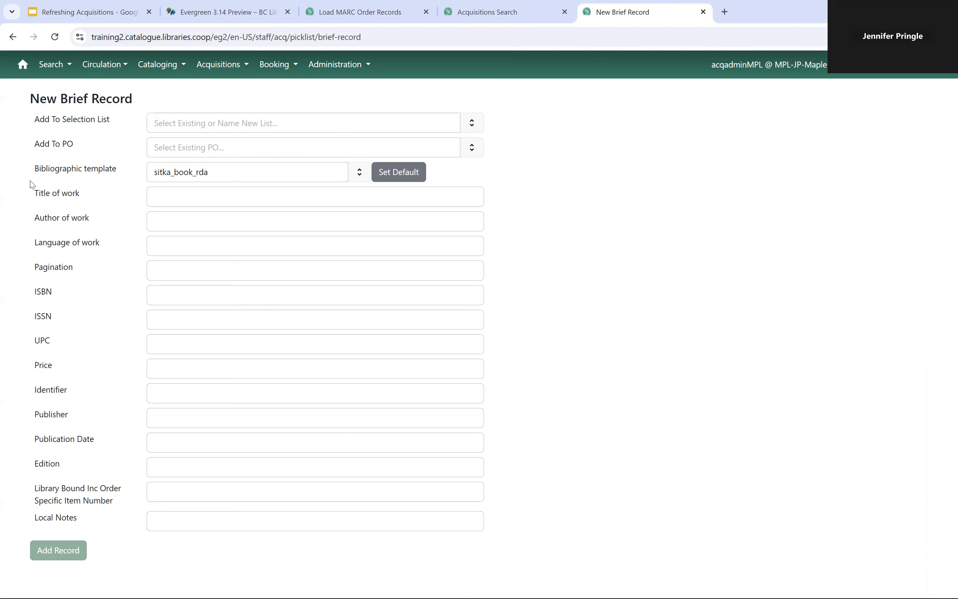
pyautogui.moveTo(35, 170); pyautogui.dragTo(125, 175)
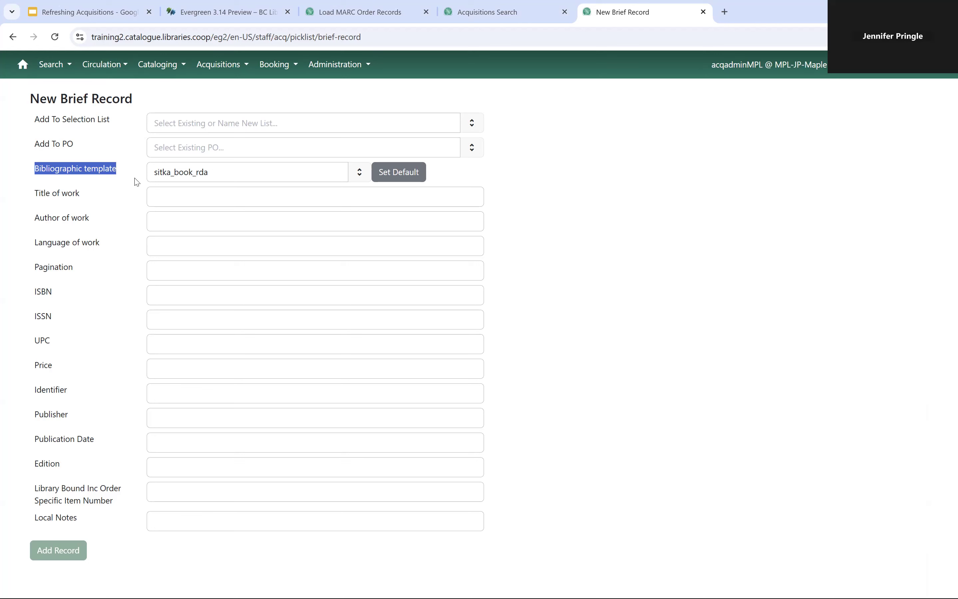
pyautogui.click(574, 267)
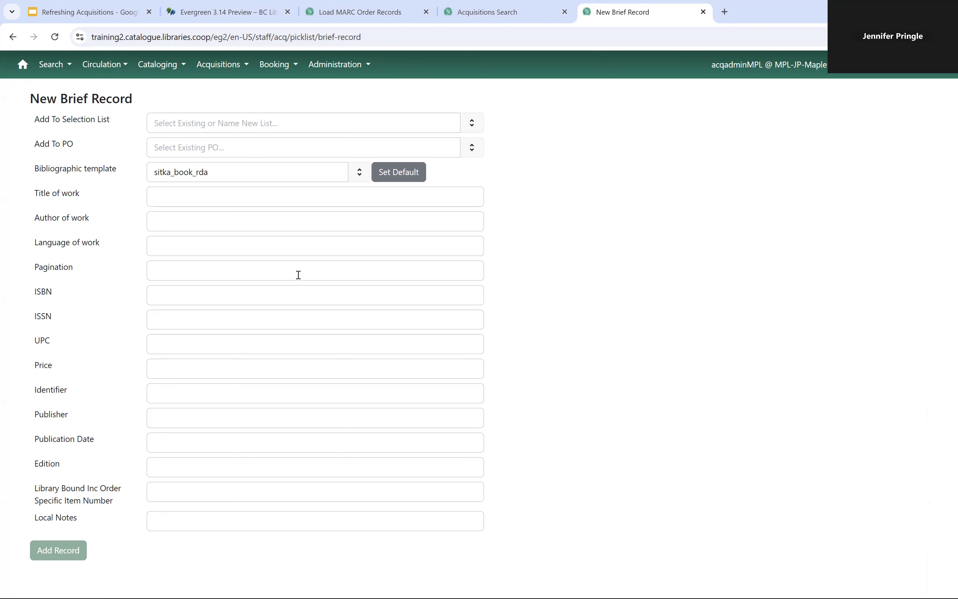
# Step: Open the MARC Federated Search and examine its services, search fields and options for adding results to a selection list or purchase order
pyautogui.click(229, 69)
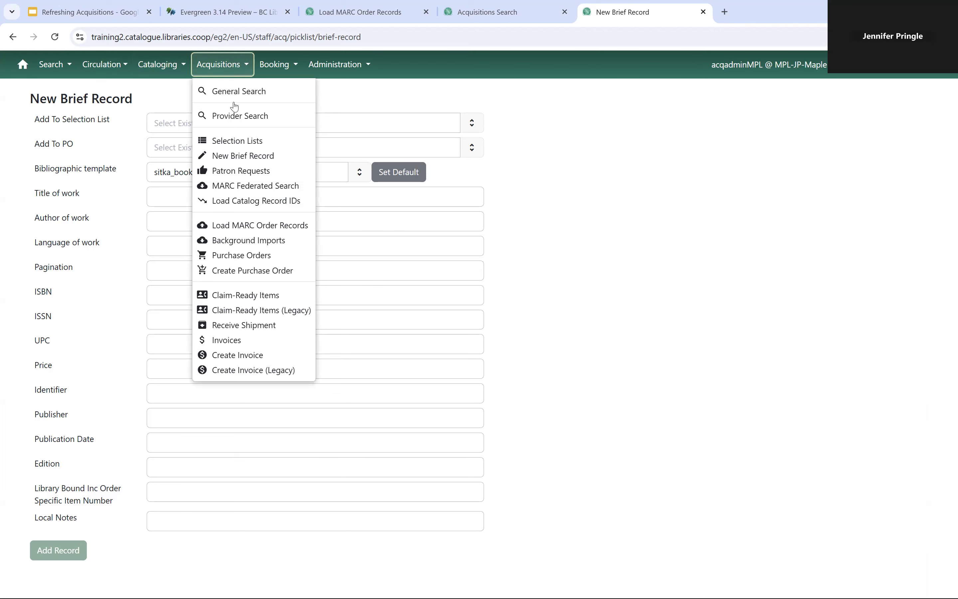
pyautogui.click(254, 192)
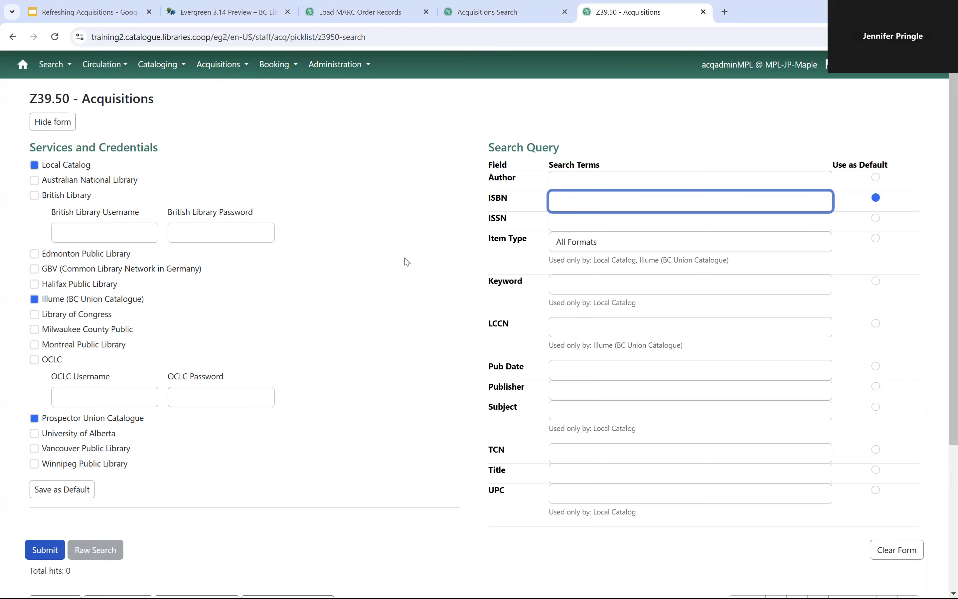
pyautogui.scroll(-3, 408, 264)
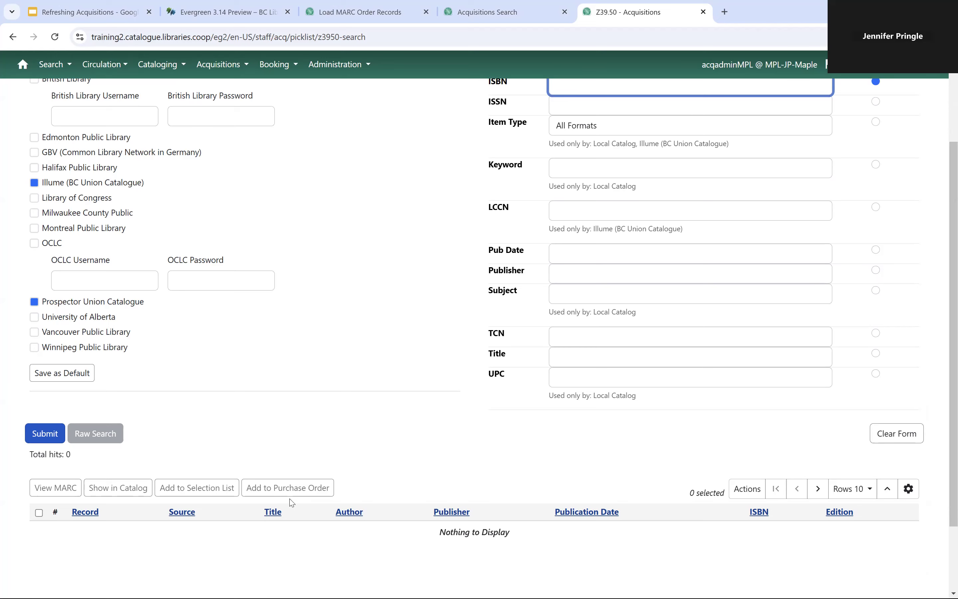
pyautogui.scroll(3, 175, 446)
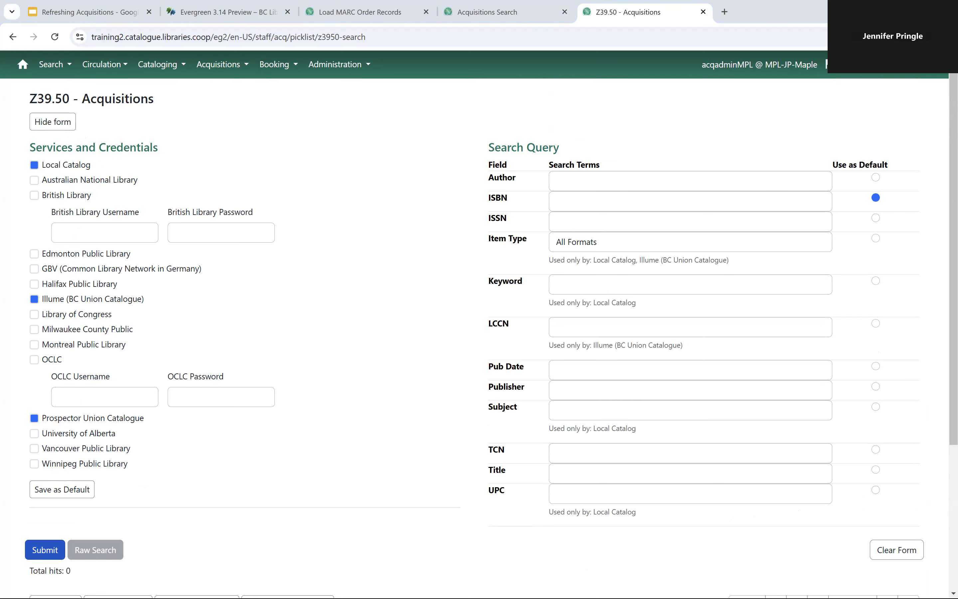
pyautogui.click(558, 204)
pyautogui.hotkey('ctrl', 'v')
pyautogui.press('Delete')
pyautogui.press('Delete')
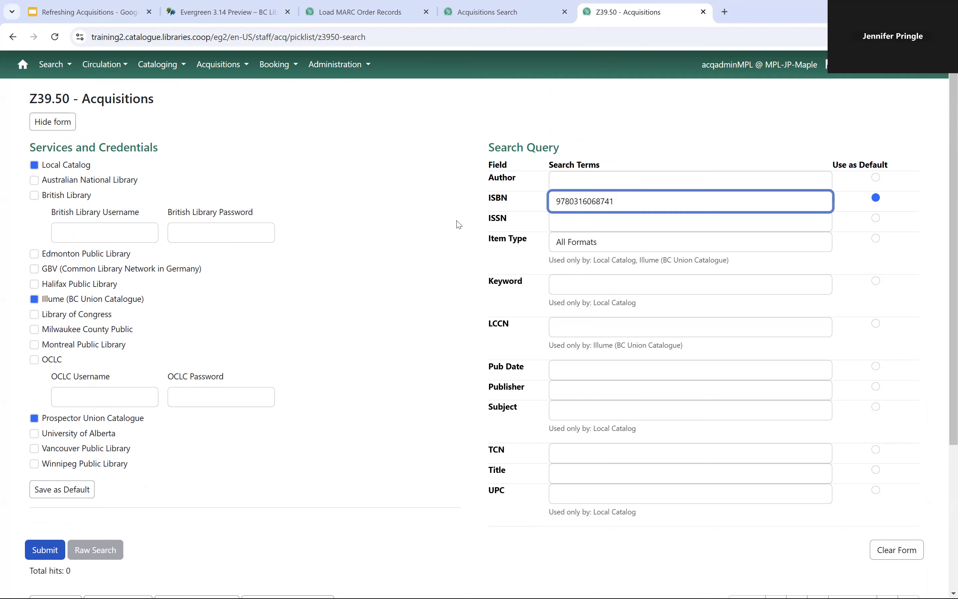
pyautogui.click(50, 555)
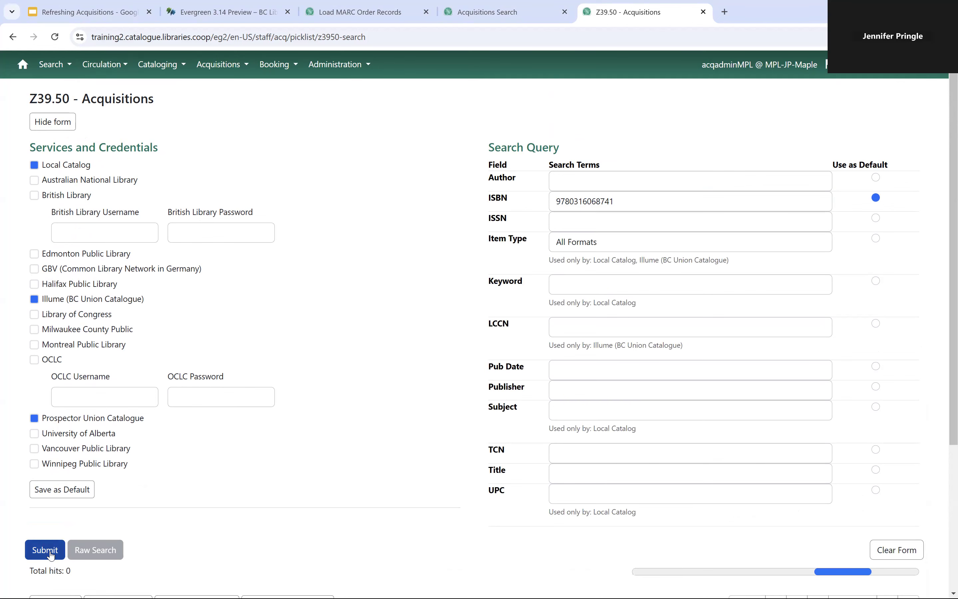
pyautogui.scroll(-5, 283, 356)
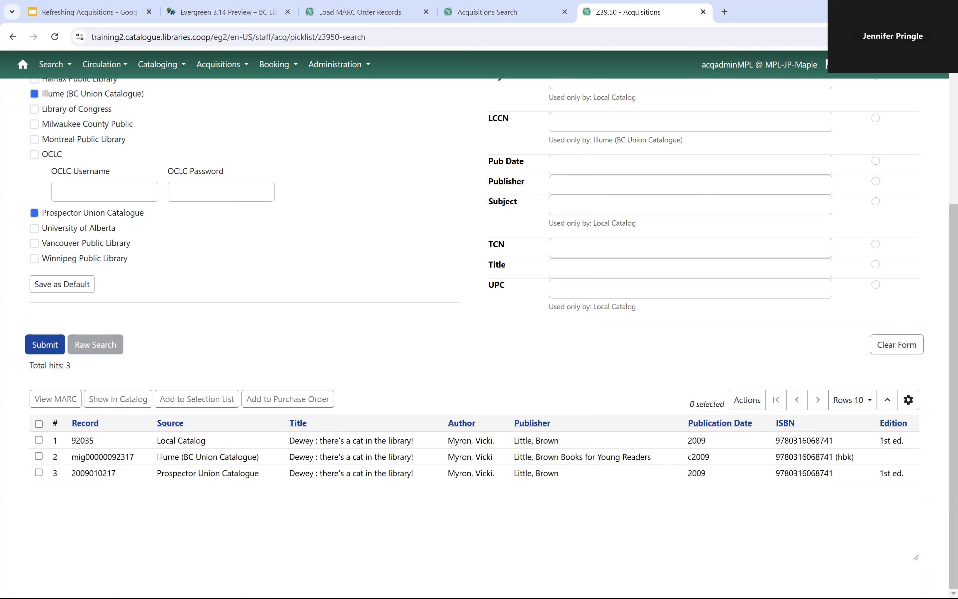
# Step: View the MARC record of the Local Catalog result and close it
pyautogui.click(208, 443)
pyautogui.click(66, 408)
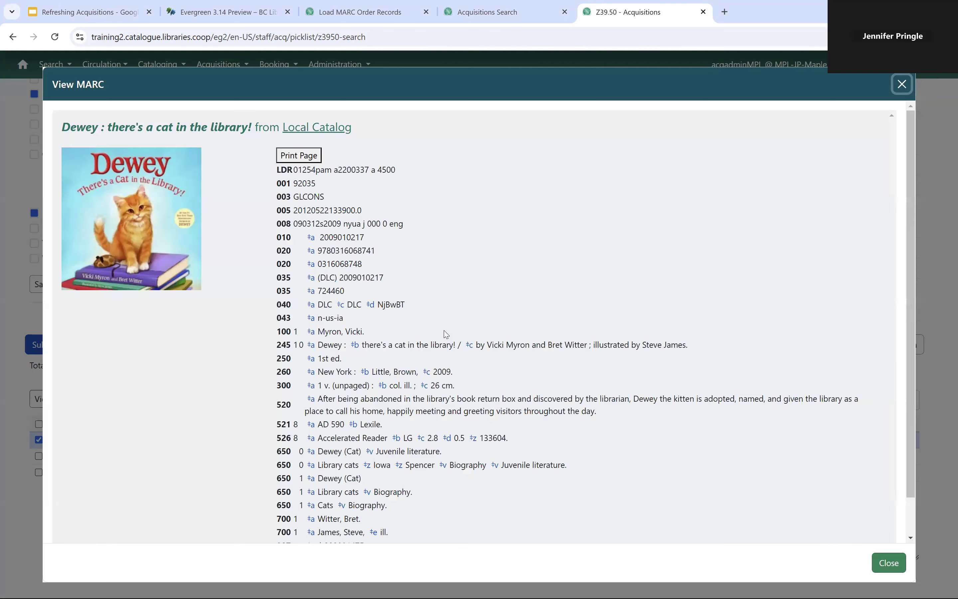
pyautogui.scroll(-2, 476, 333)
pyautogui.scroll(2, 478, 335)
pyautogui.click(887, 562)
# Step: View the MARC record of the Illume (BC Union Catalogue) result and close it
pyautogui.click(231, 455)
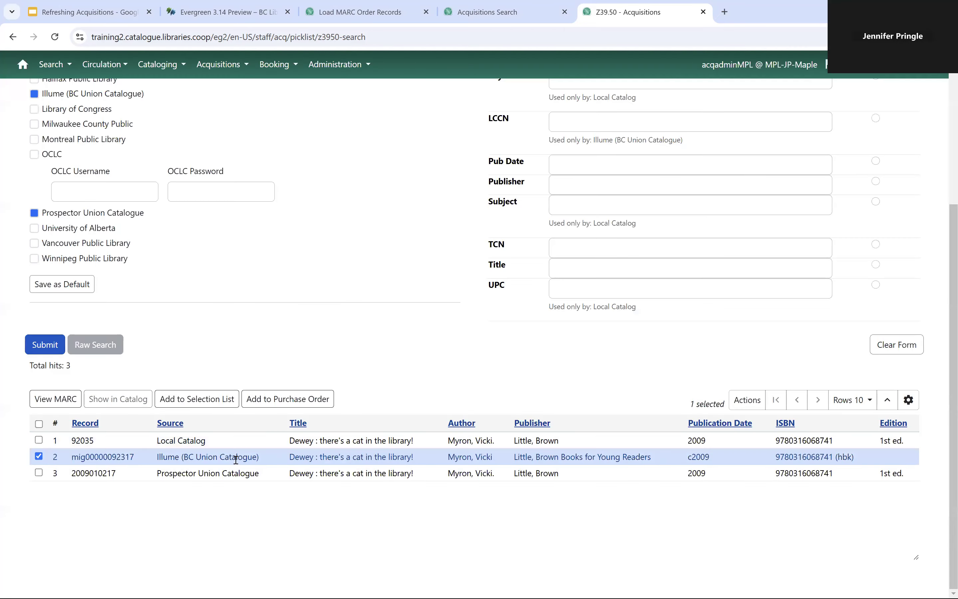
pyautogui.click(55, 399)
pyautogui.scroll(-5, 483, 293)
pyautogui.scroll(5, 483, 293)
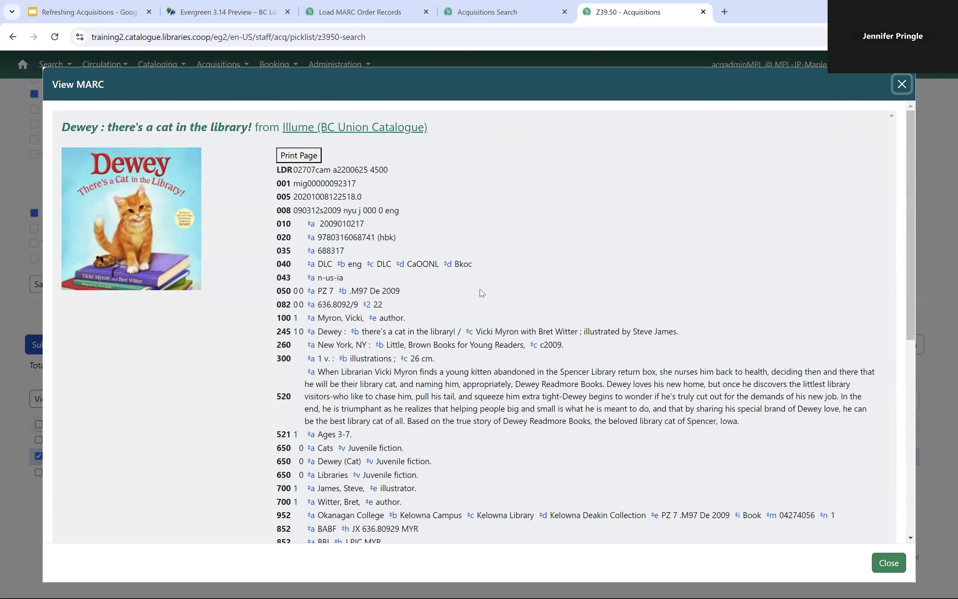
pyautogui.click(888, 563)
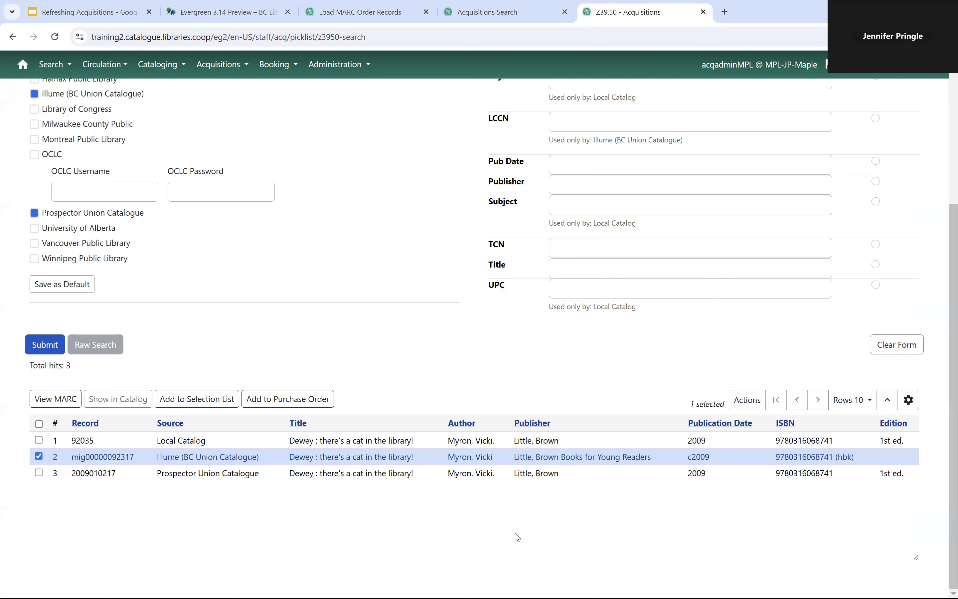
# Step: Select the Local Catalog result for adding to a purchase order and choose the existing purchase order 16 (MPL)
pyautogui.click(211, 446)
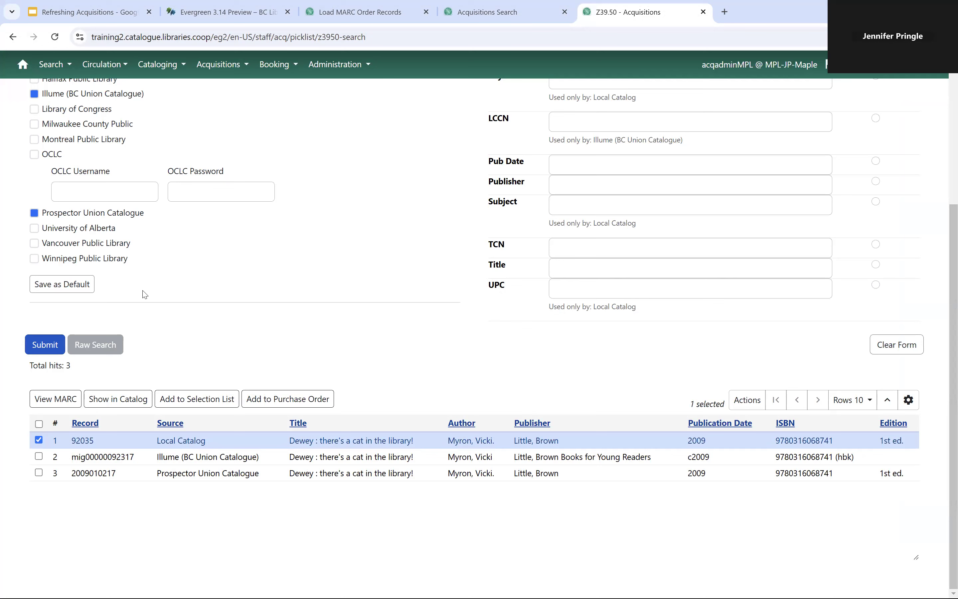
pyautogui.click(753, 403)
pyautogui.click(753, 403)
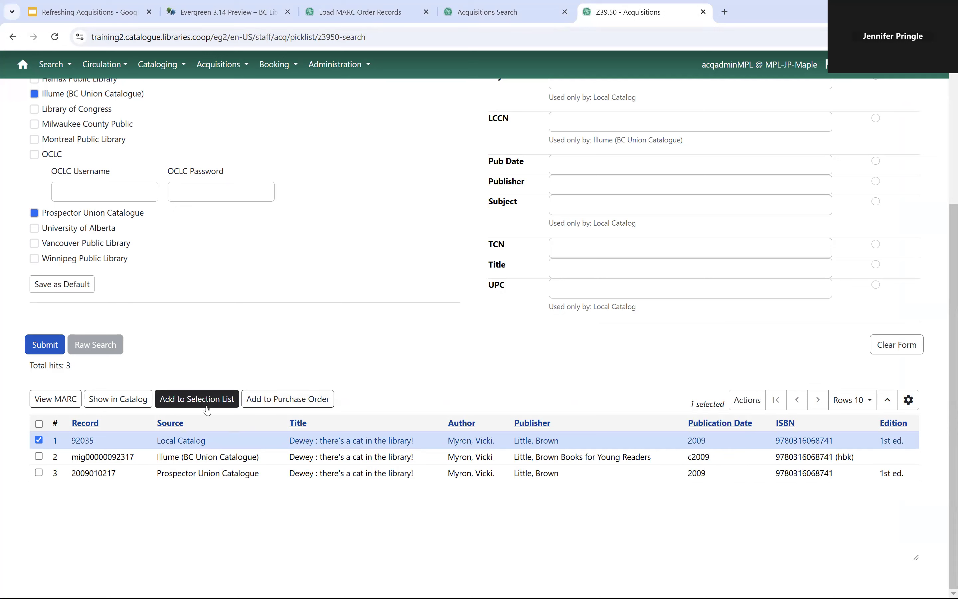
pyautogui.click(293, 402)
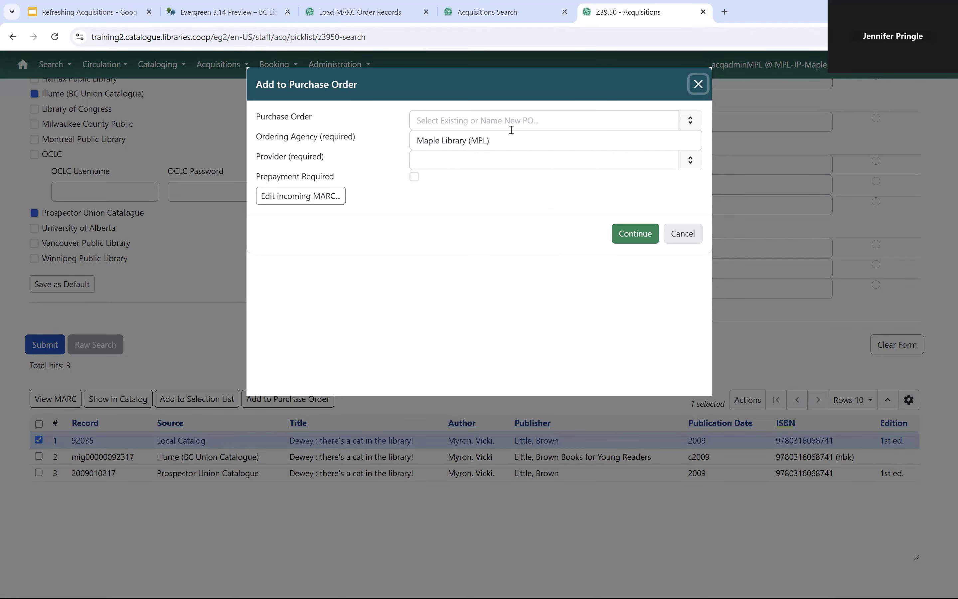
pyautogui.click(516, 120)
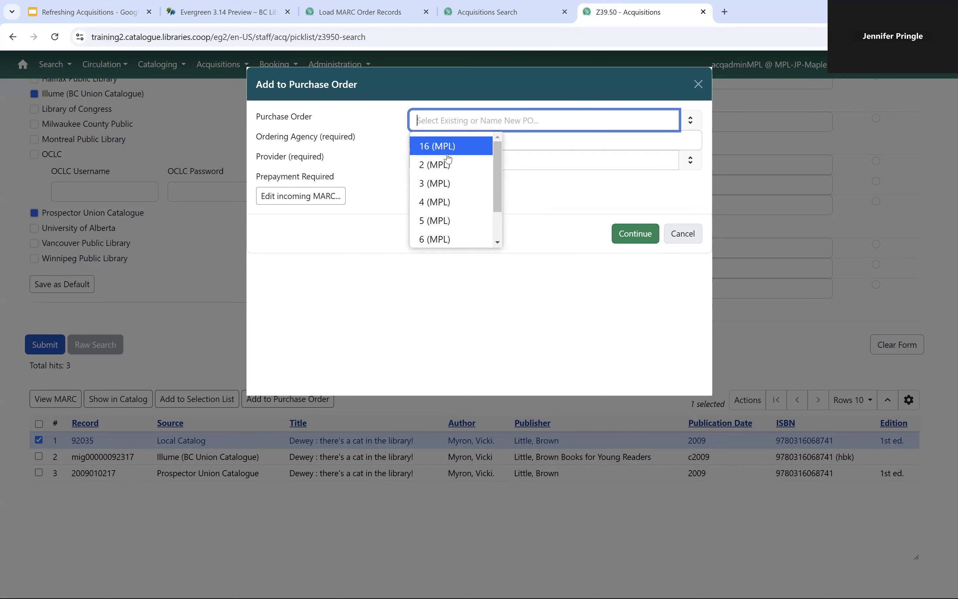
pyautogui.click(446, 153)
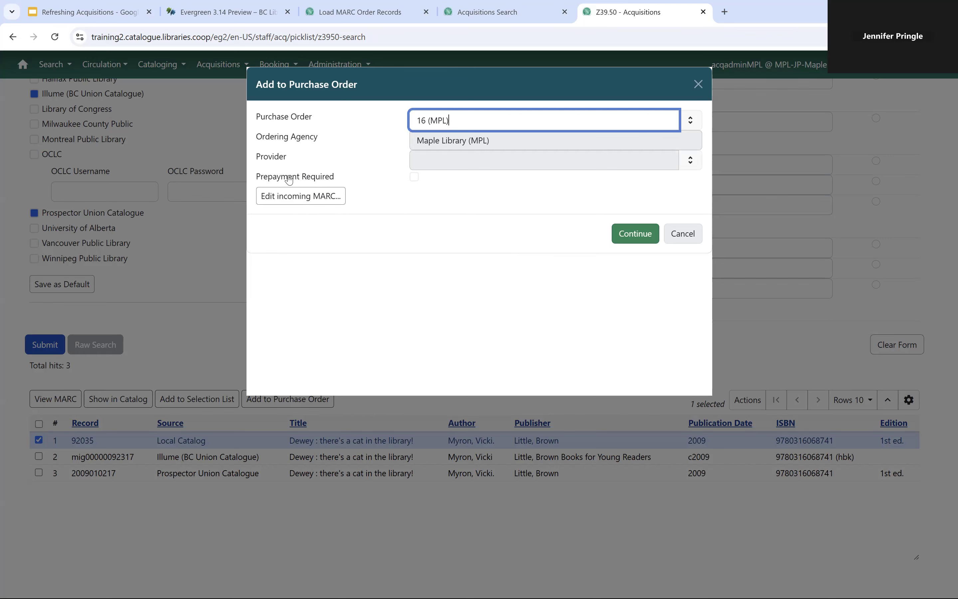
# Step: Review the incoming MARC without editing it, complete adding the record to the purchase order, and open the updated order
pyautogui.click(311, 200)
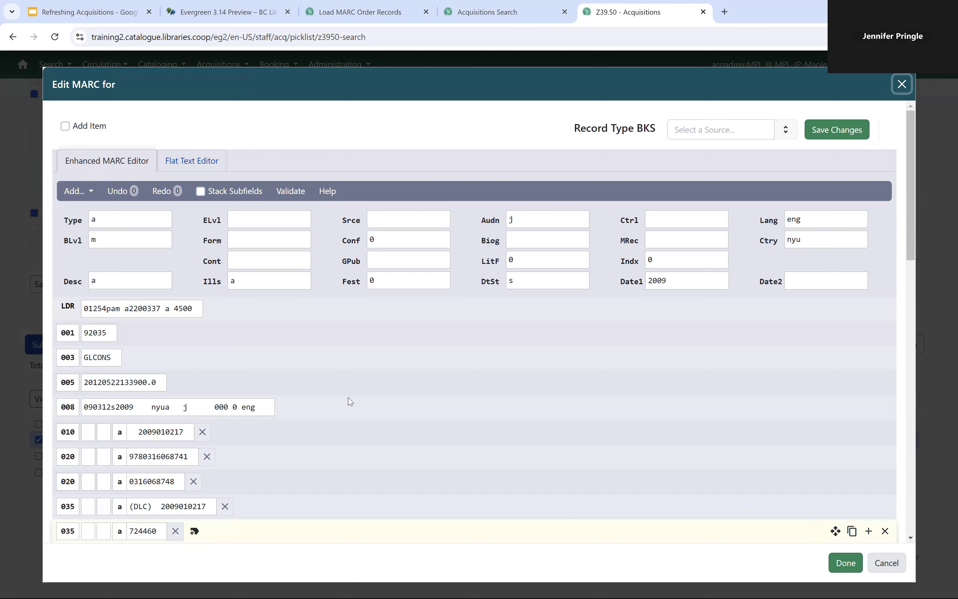
pyautogui.scroll(-15, 328, 375)
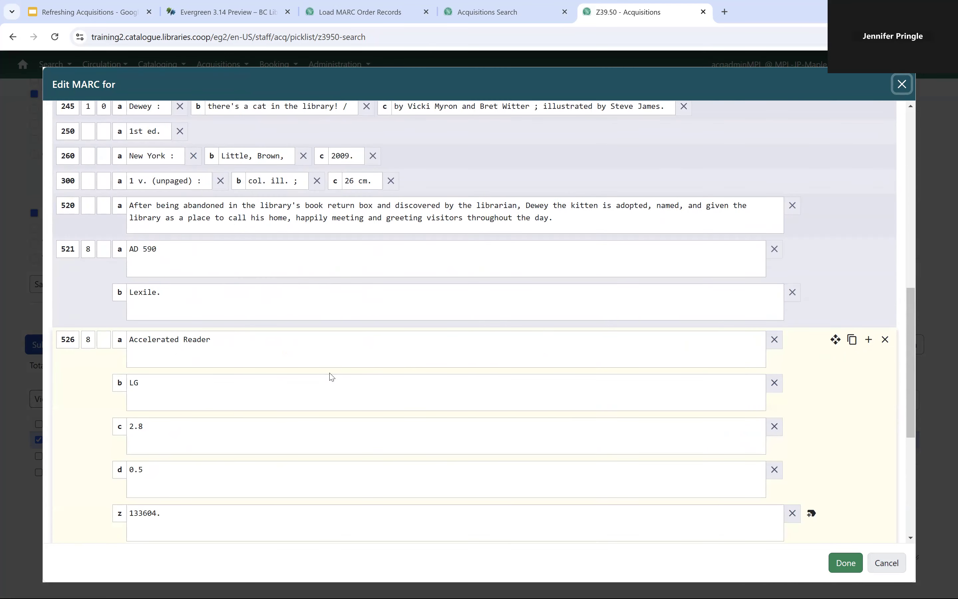
pyautogui.scroll(15, 332, 376)
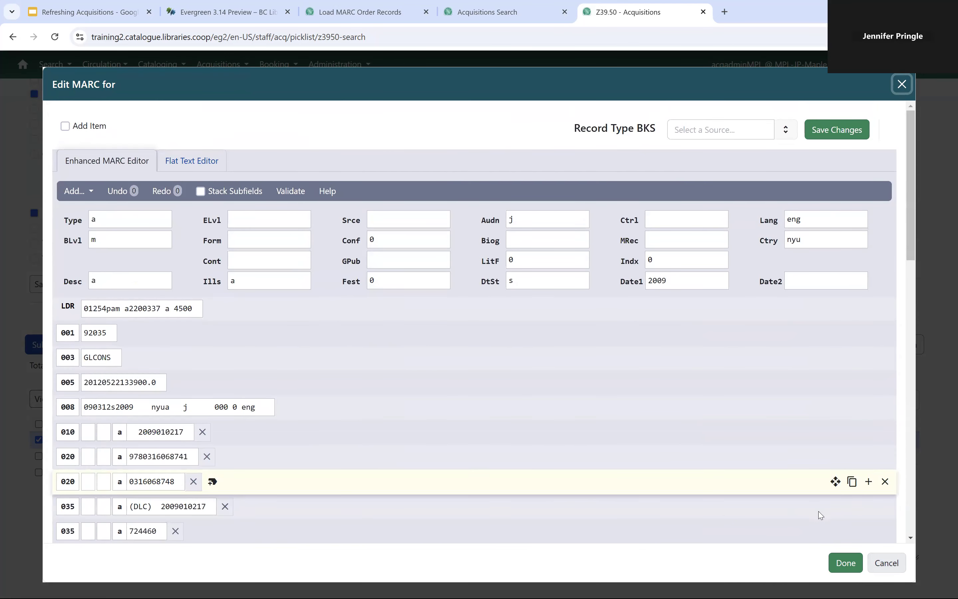
pyautogui.click(887, 564)
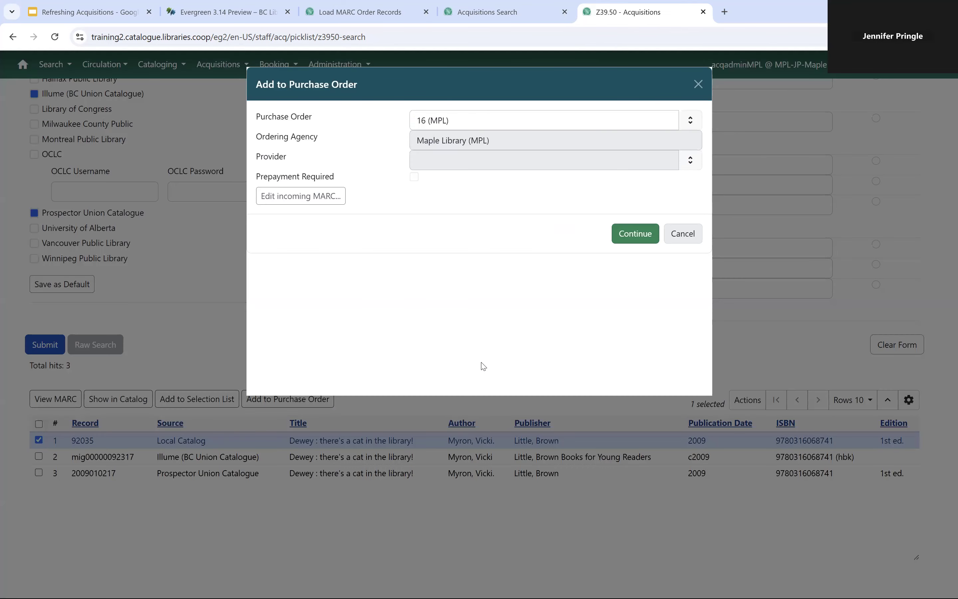
pyautogui.click(634, 238)
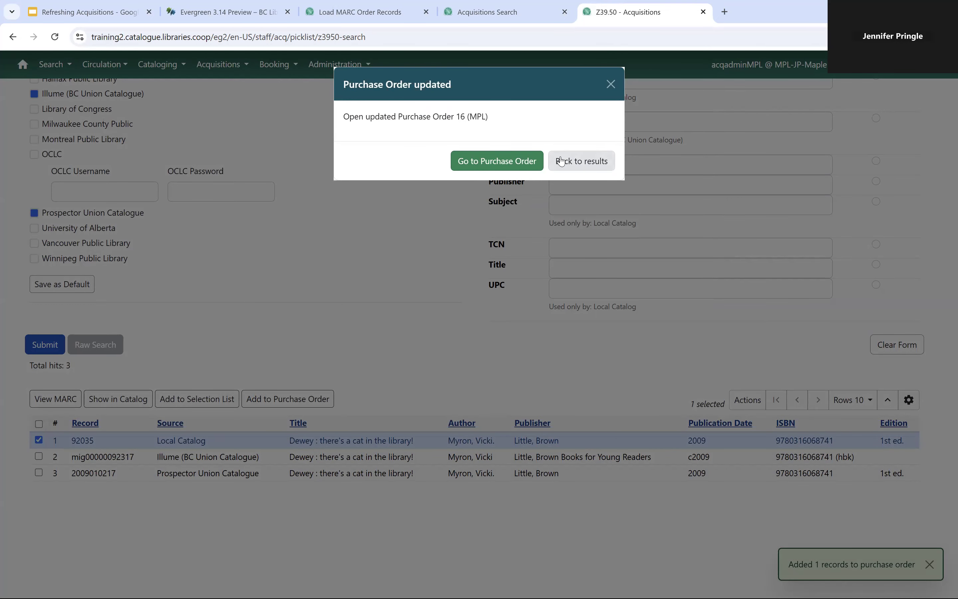
pyautogui.click(496, 160)
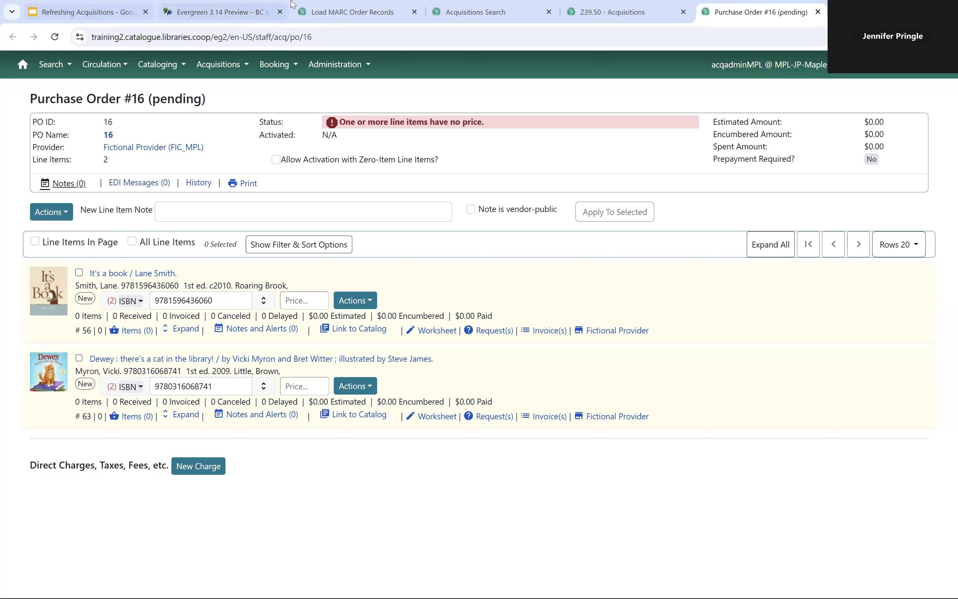
# Step: Return to the federated search results, inspect the Illume record's incoming MARC for purchase order 16 (MPL), and cancel the addition
pyautogui.click(612, 12)
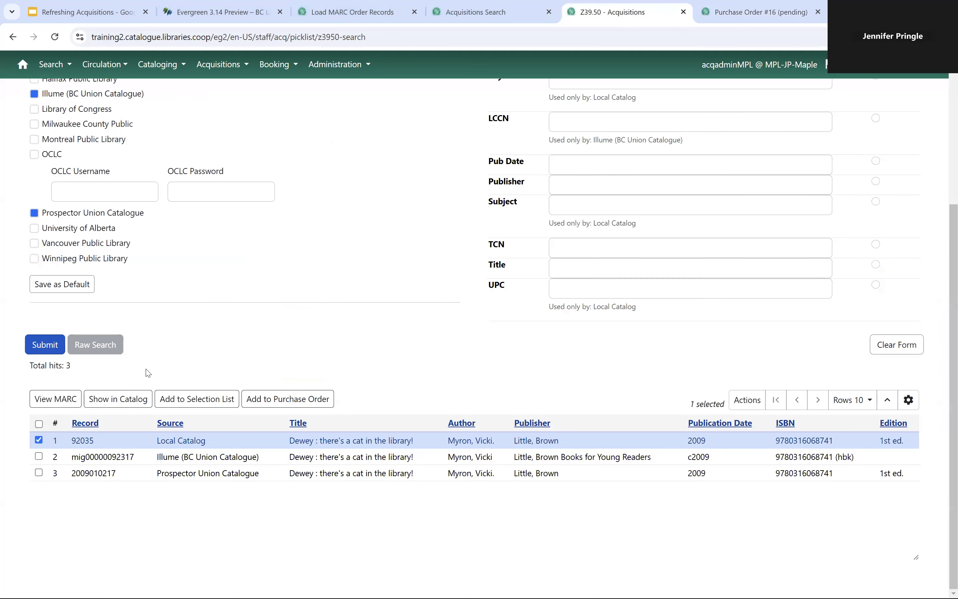
pyautogui.click(106, 457)
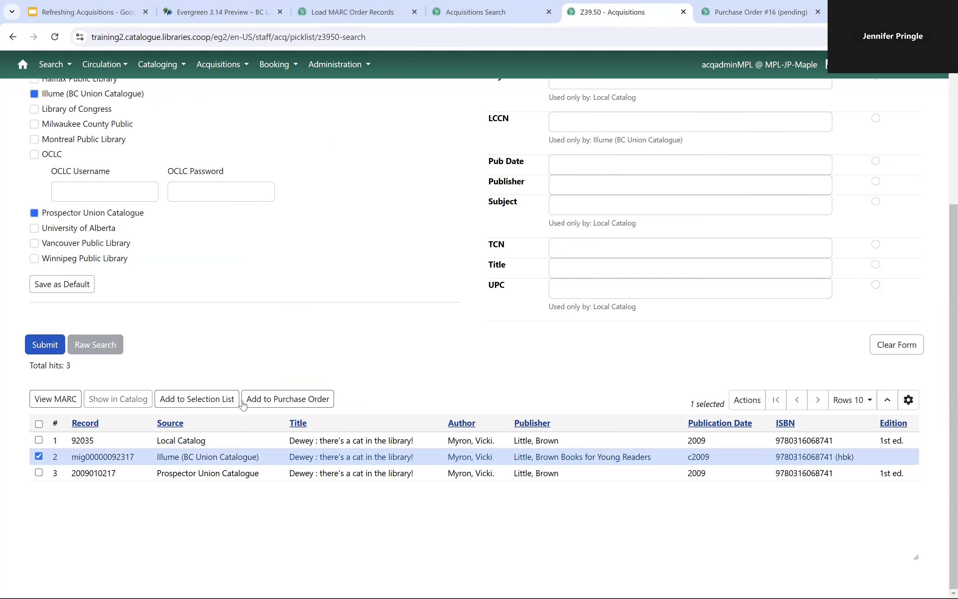
pyautogui.click(277, 404)
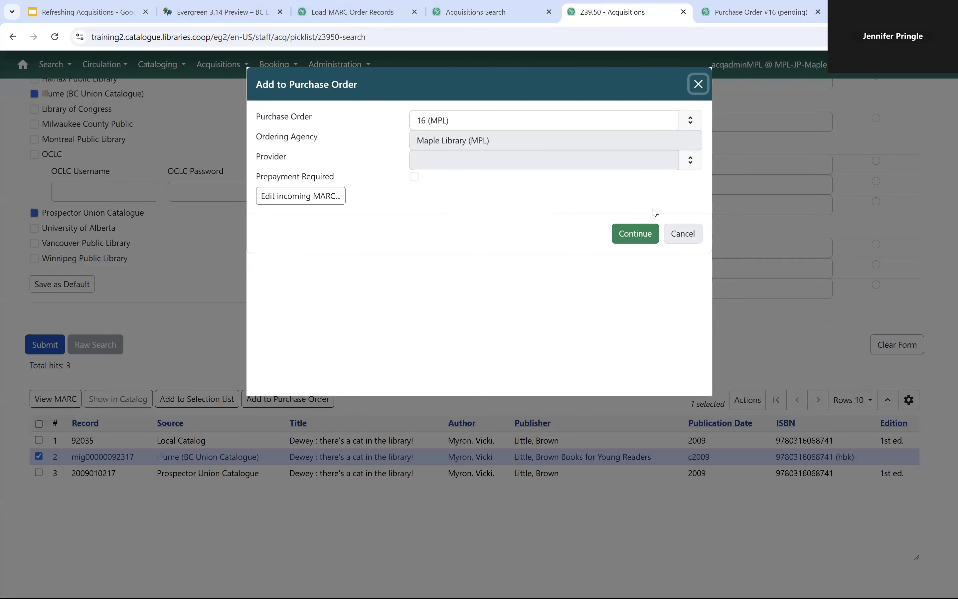
pyautogui.click(300, 195)
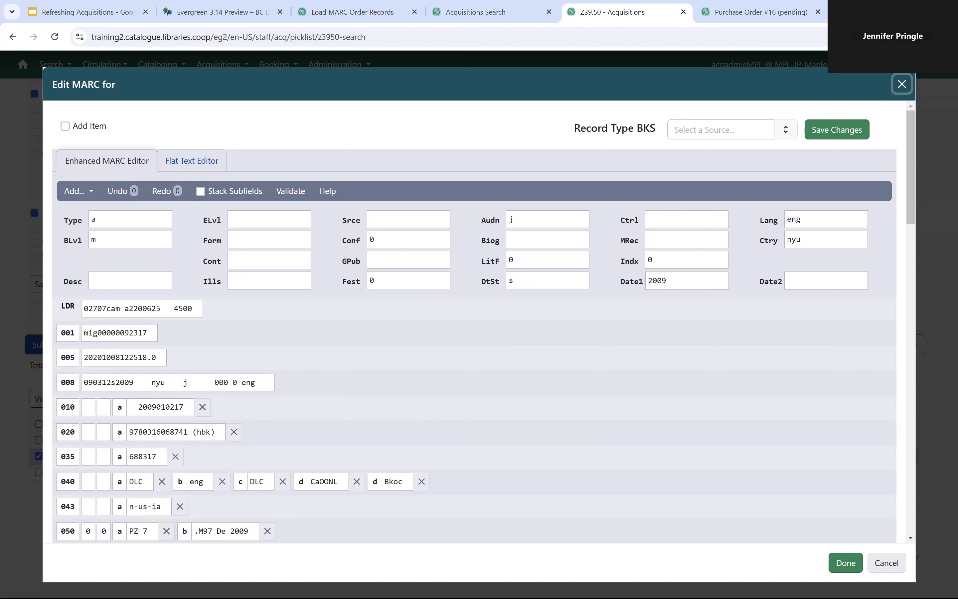
pyautogui.click(884, 561)
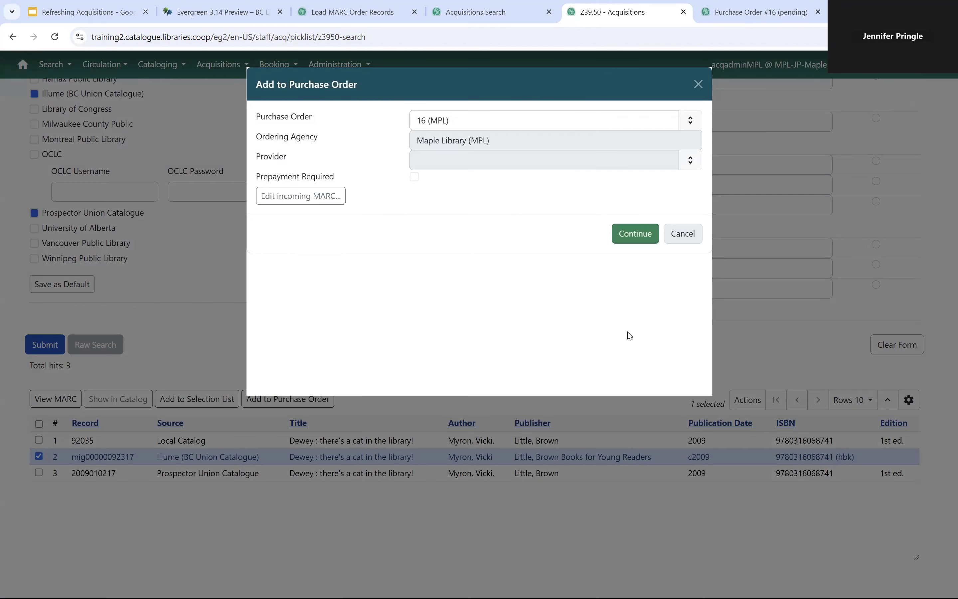
pyautogui.click(689, 242)
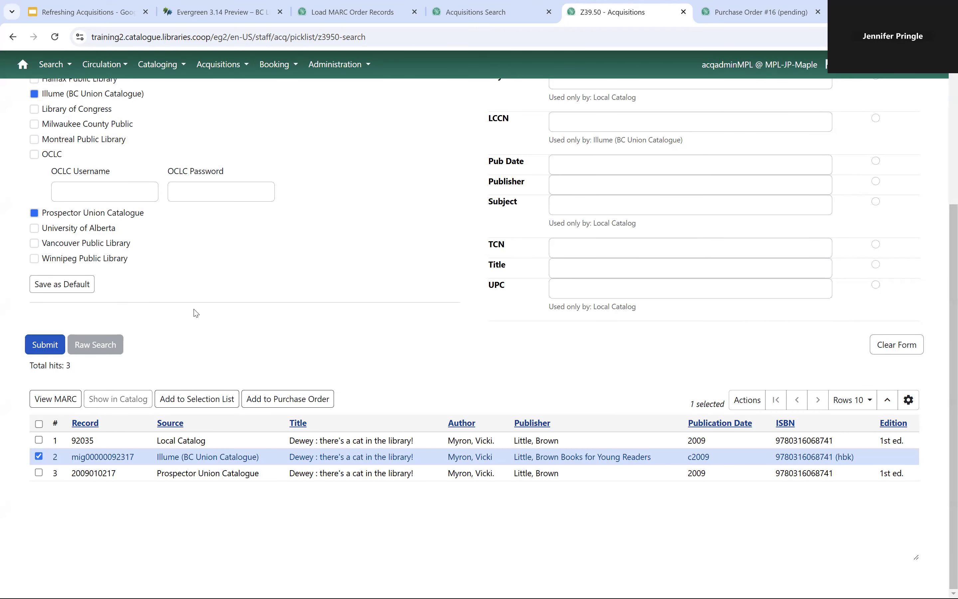
# Step: Load the catalog record IDs from record-id-upgrade-test.csv in the Webinar folder into a new selection list named March Hotlist
pyautogui.click(228, 71)
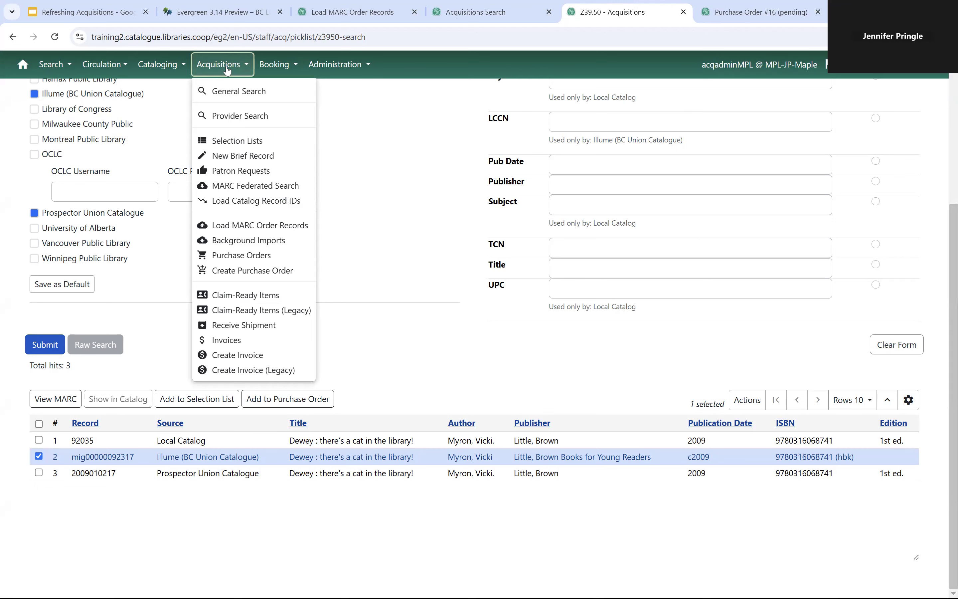
pyautogui.click(237, 202)
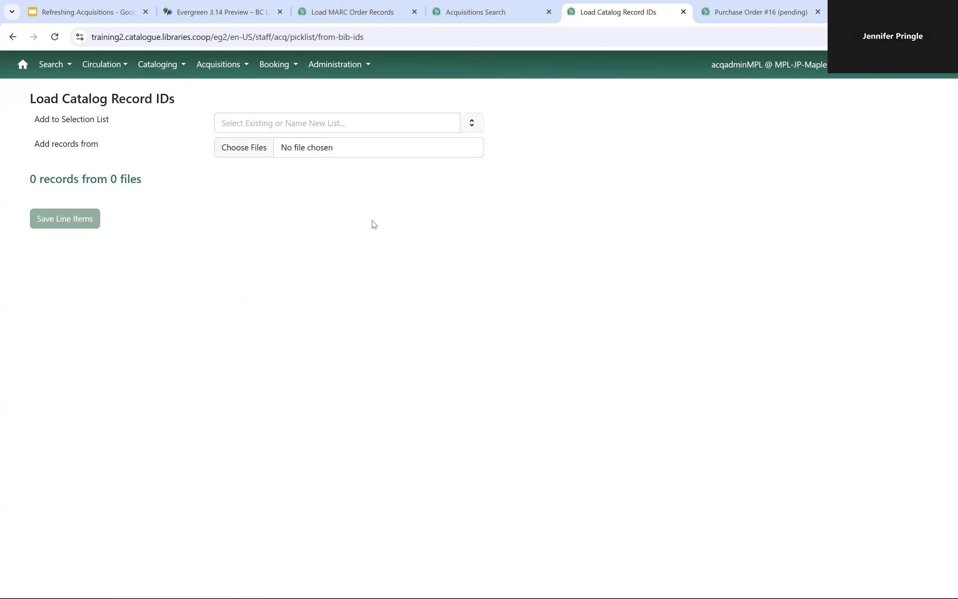
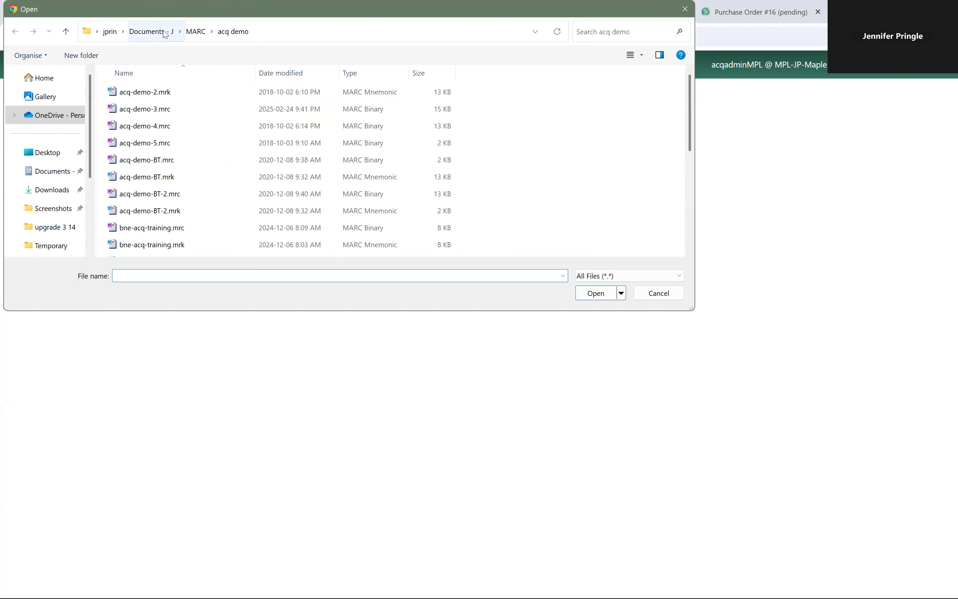
pyautogui.click(159, 32)
pyautogui.scroll(-3, 184, 171)
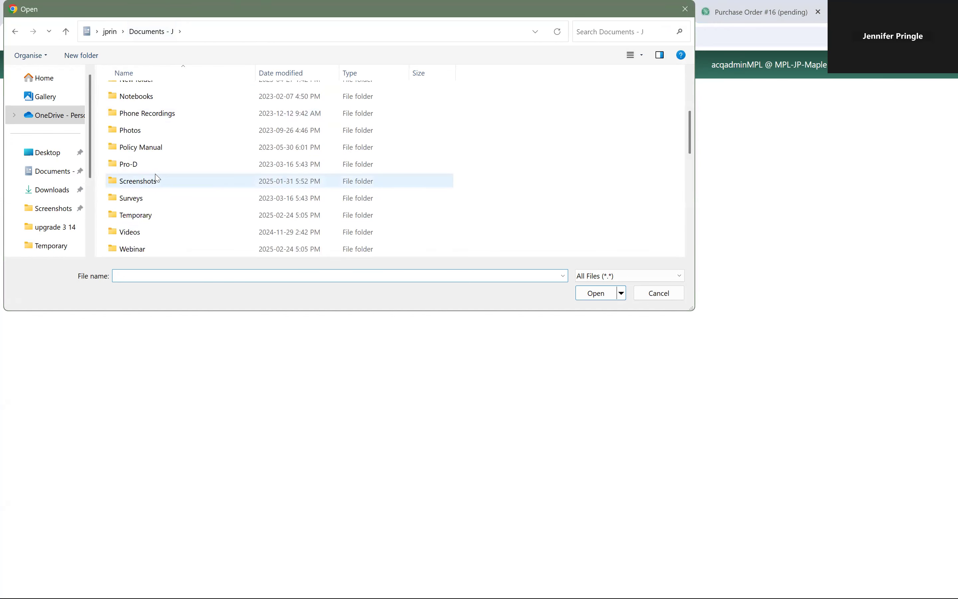
pyautogui.doubleClick(152, 197)
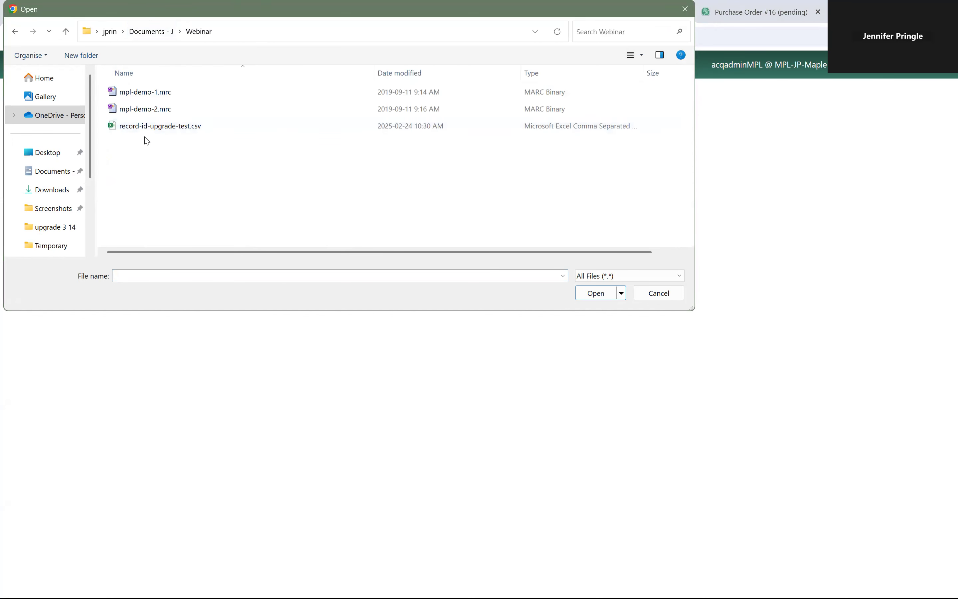
pyautogui.click(149, 127)
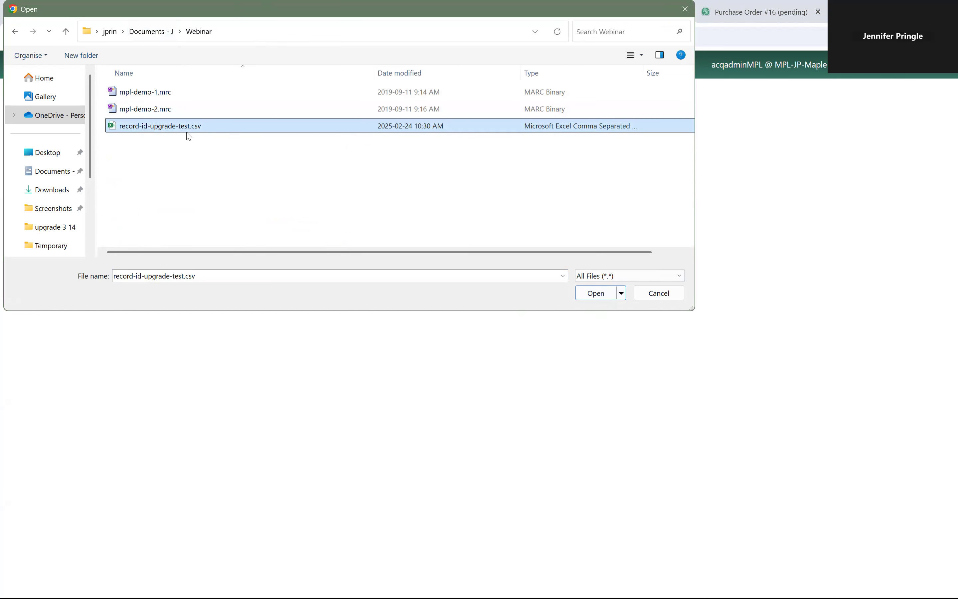
pyautogui.click(596, 293)
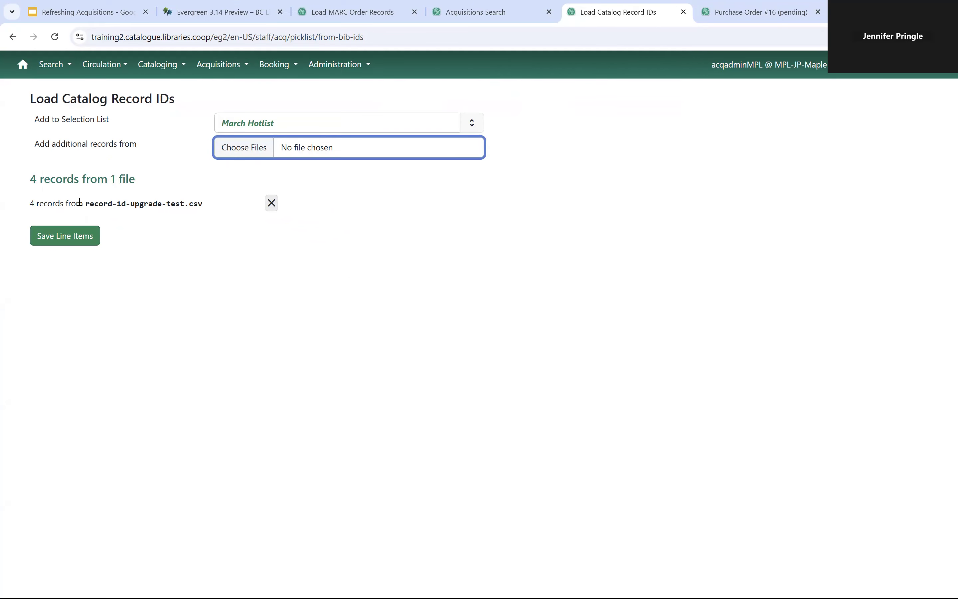
pyautogui.click(63, 237)
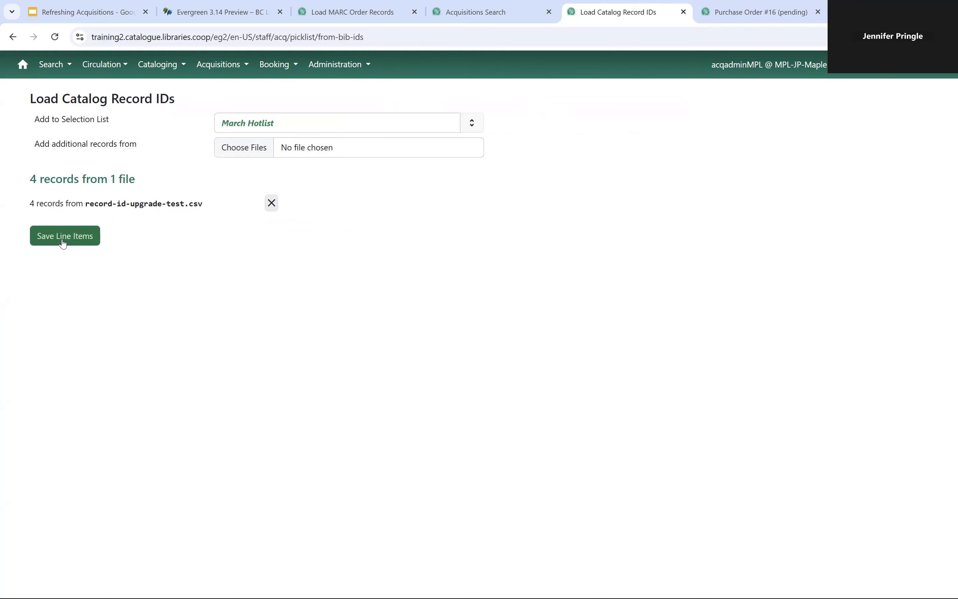
pyautogui.scroll(-1, 64, 243)
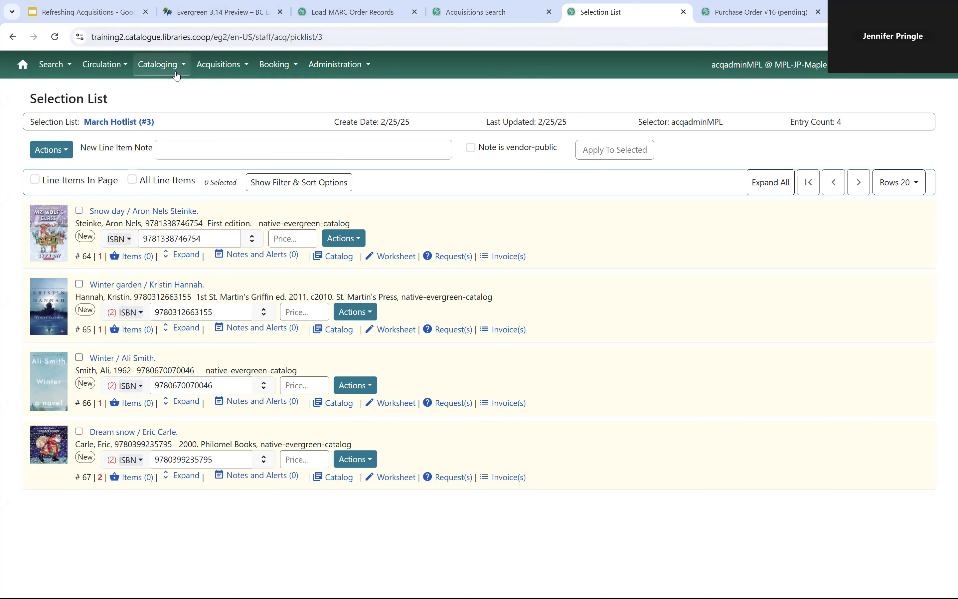
# Step: Open the claim-ready items page and expand all line items to show their individual items
pyautogui.click(231, 73)
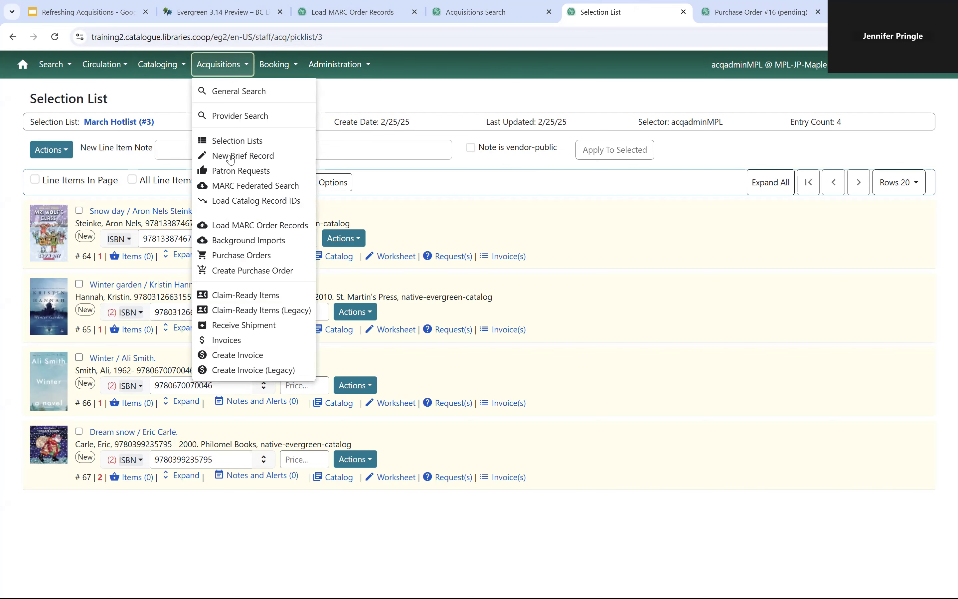
pyautogui.click(254, 296)
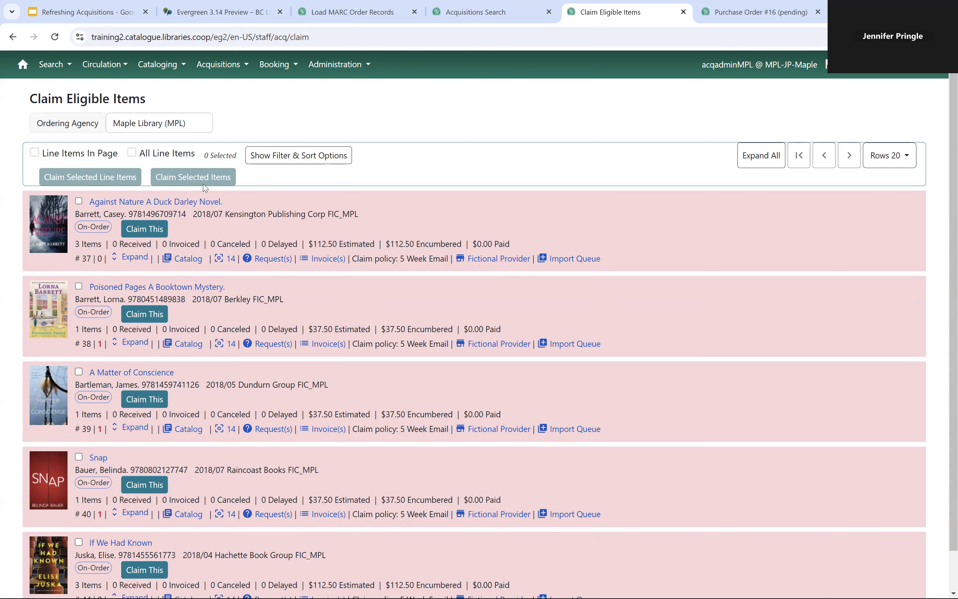
pyautogui.click(761, 157)
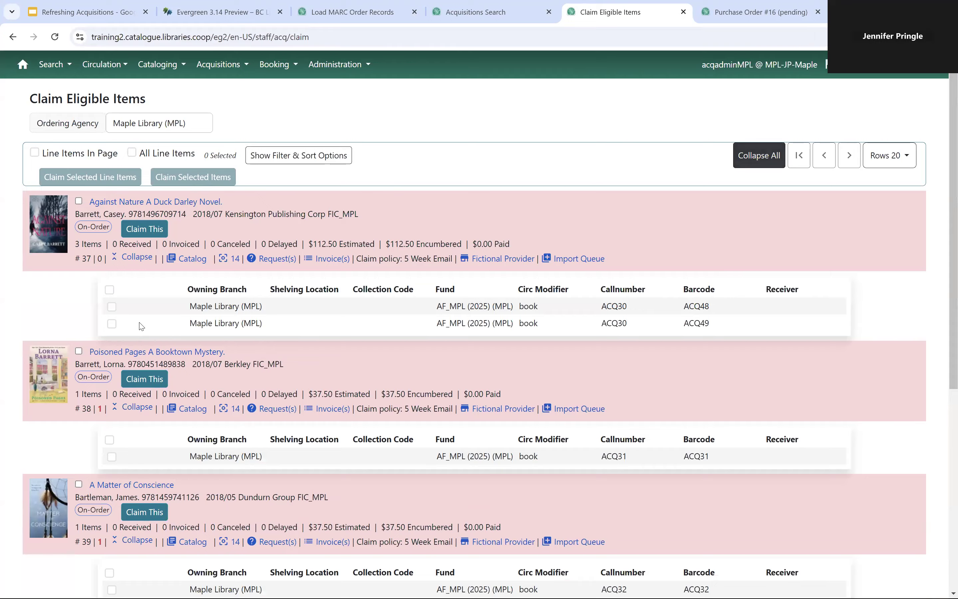
# Step: Select the item with barcode ACQ37 under If We Had Known and item ACQ33 under Snap for claiming
pyautogui.scroll(-5, 135, 340)
pyautogui.scroll(-2, 124, 361)
pyautogui.click(112, 523)
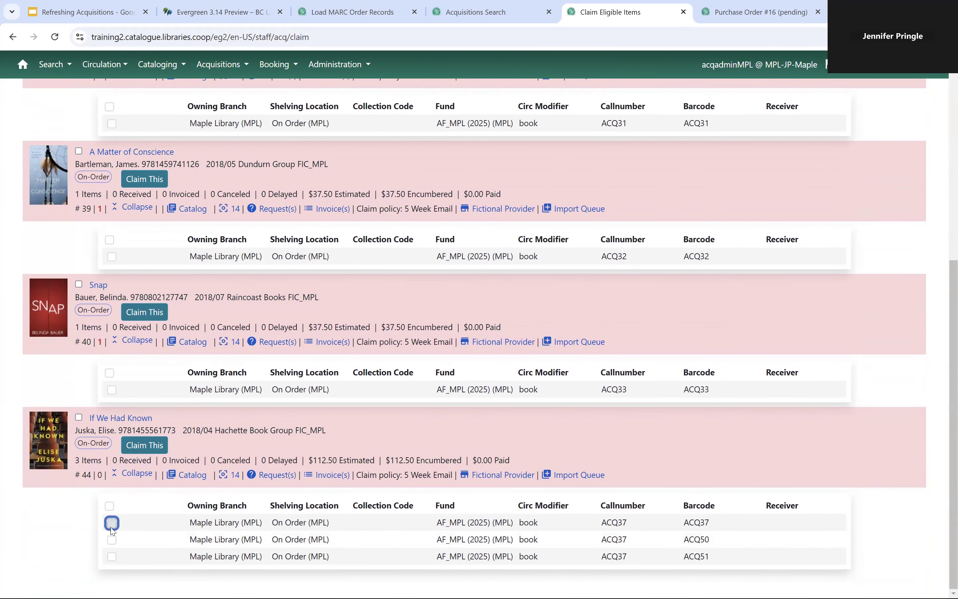
pyautogui.click(112, 390)
pyautogui.press('F5')
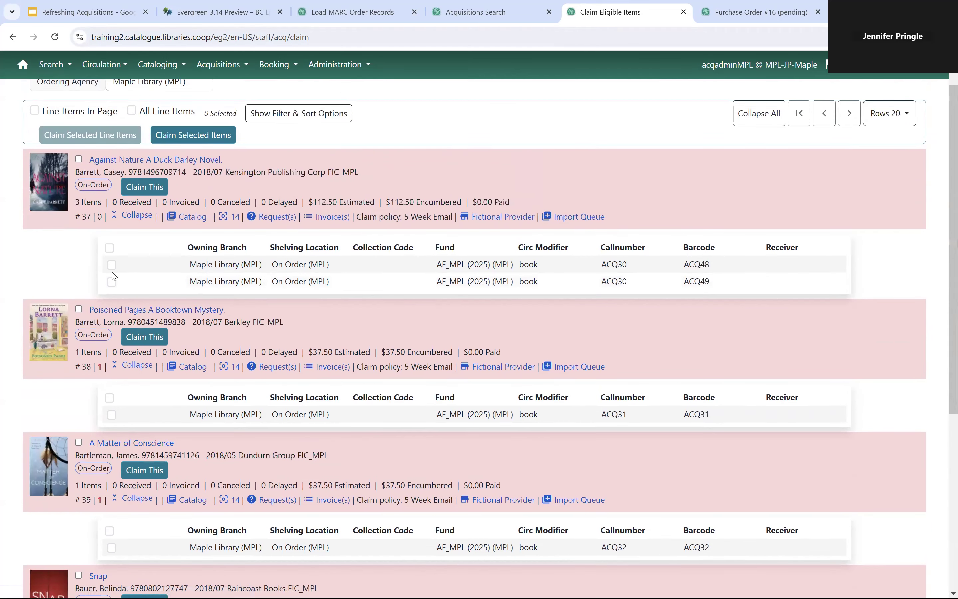
# Step: Add item ACQ31 under Poisoned Pages A Booktown Mystery to the selection and start claiming the selected items
pyautogui.click(111, 414)
pyautogui.scroll(1, 200, 317)
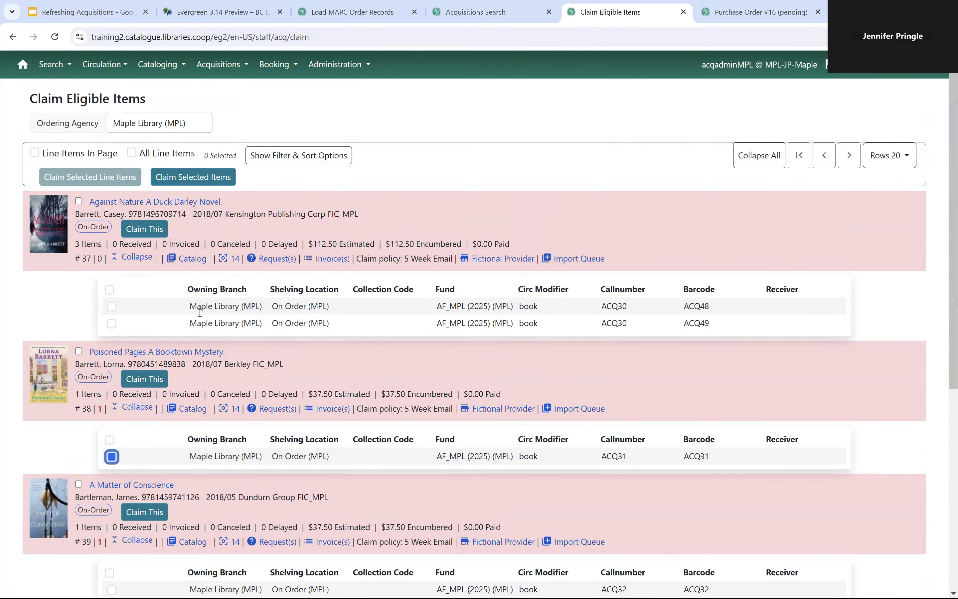
pyautogui.click(210, 178)
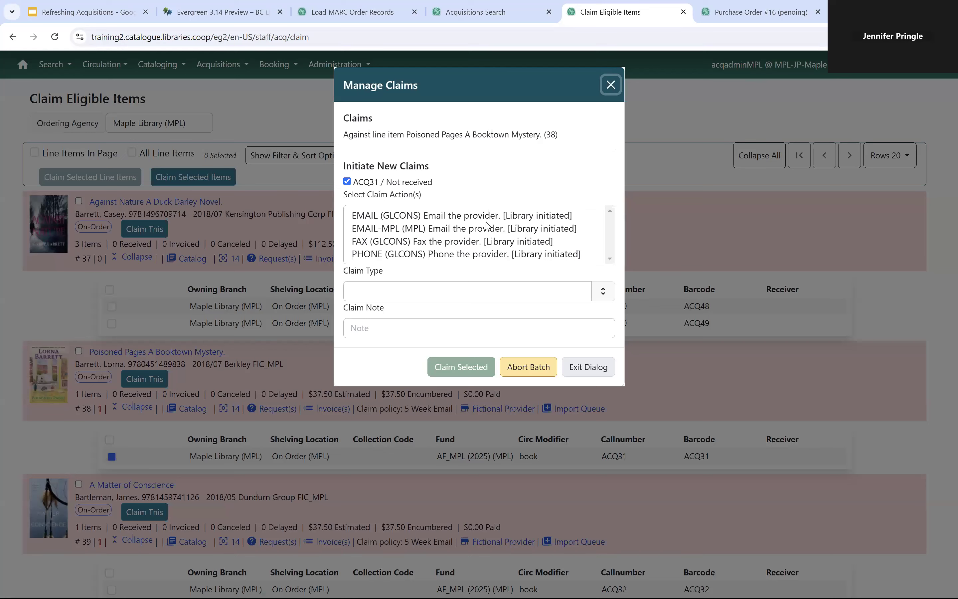
# Step: Choose the EMAIL-MPL claim action and the DAMAGED claim type for item ACQ31
pyautogui.click(427, 230)
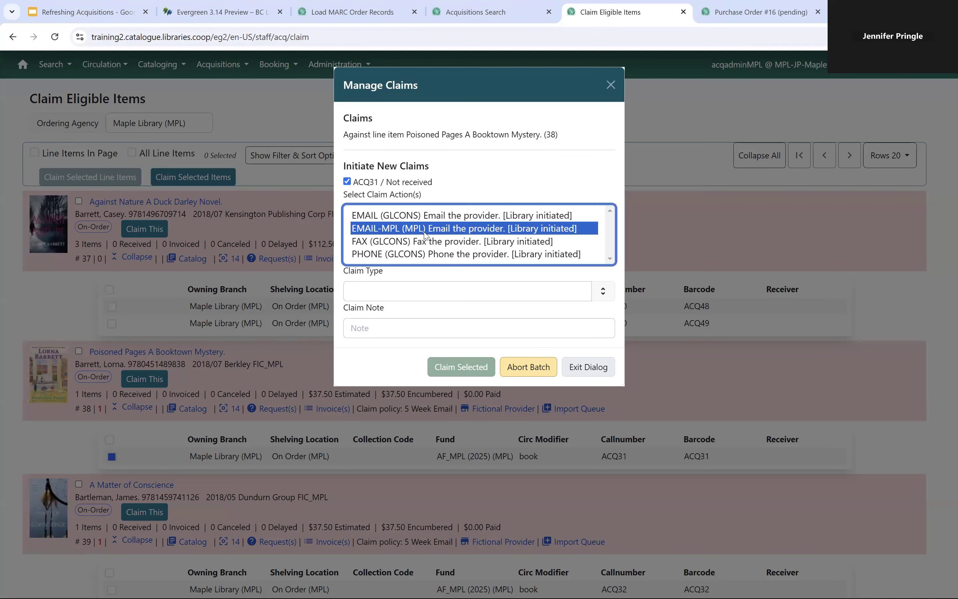
pyautogui.click(418, 292)
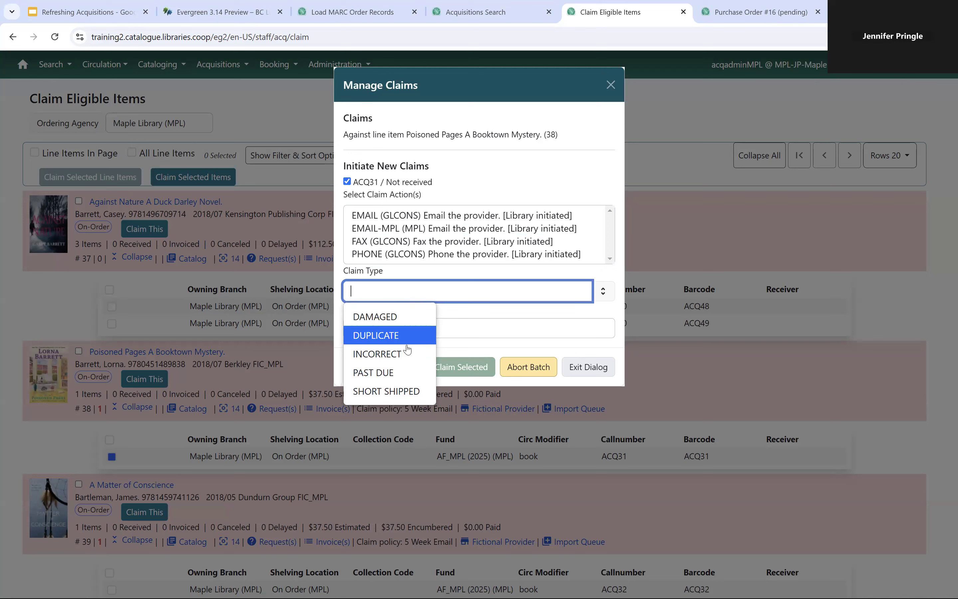
pyautogui.click(402, 321)
# Step: Enter the claim note "Book was torn" and submit the claim for item ACQ31
pyautogui.click(394, 337)
pyautogui.write('Book was ro')
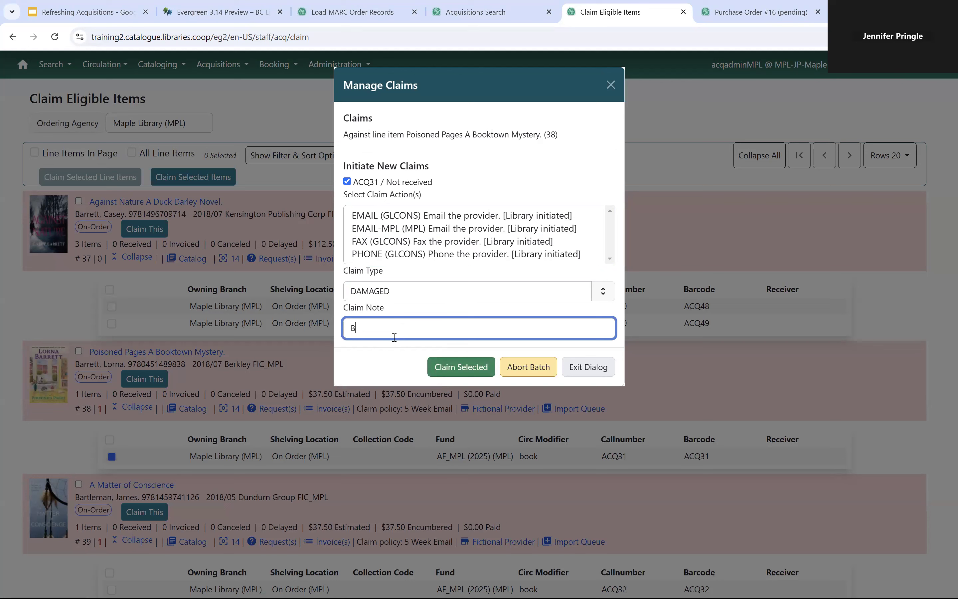
pyautogui.press('BackSpace')
pyautogui.press('BackSpace')
pyautogui.write('tho')
pyautogui.press('BackSpace')
pyautogui.press('BackSpace')
pyautogui.press('BackSpace')
pyautogui.write('torn')
pyautogui.click(459, 375)
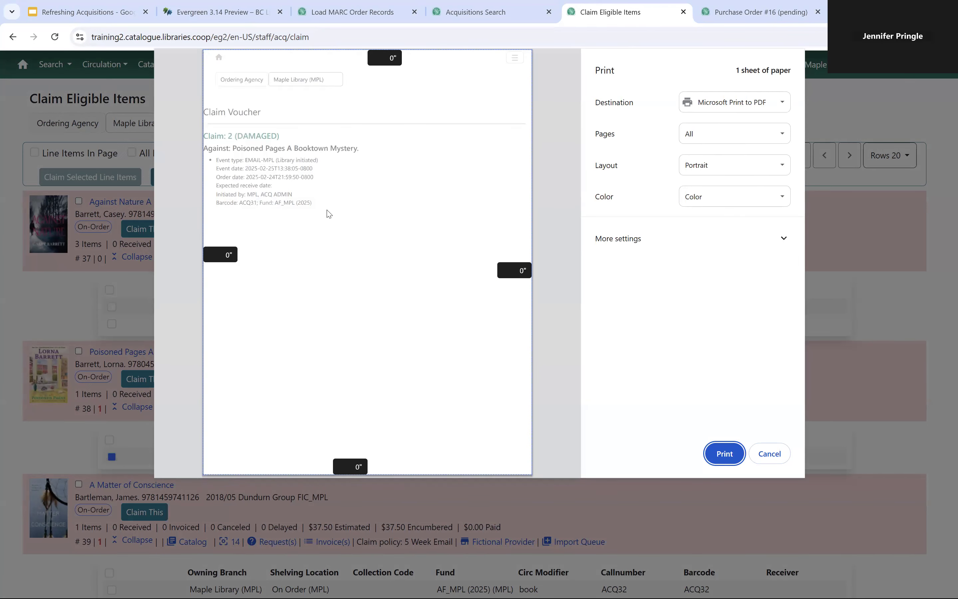
# Step: Cancel printing the claim voucher and exit the claims for Snap and If We Had Known without submitting them
pyautogui.click(770, 454)
pyautogui.click(770, 454)
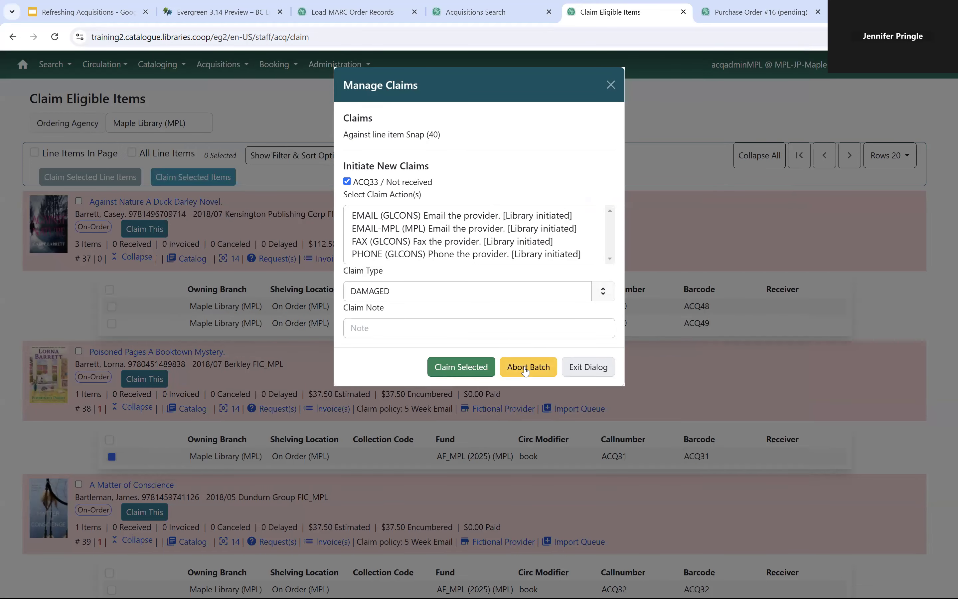
pyautogui.click(598, 371)
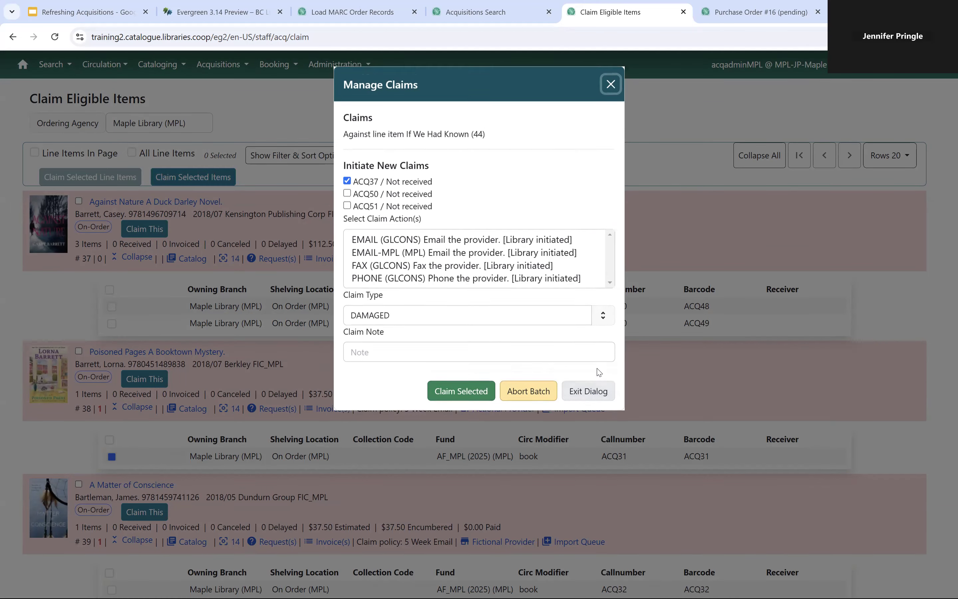
pyautogui.click(590, 391)
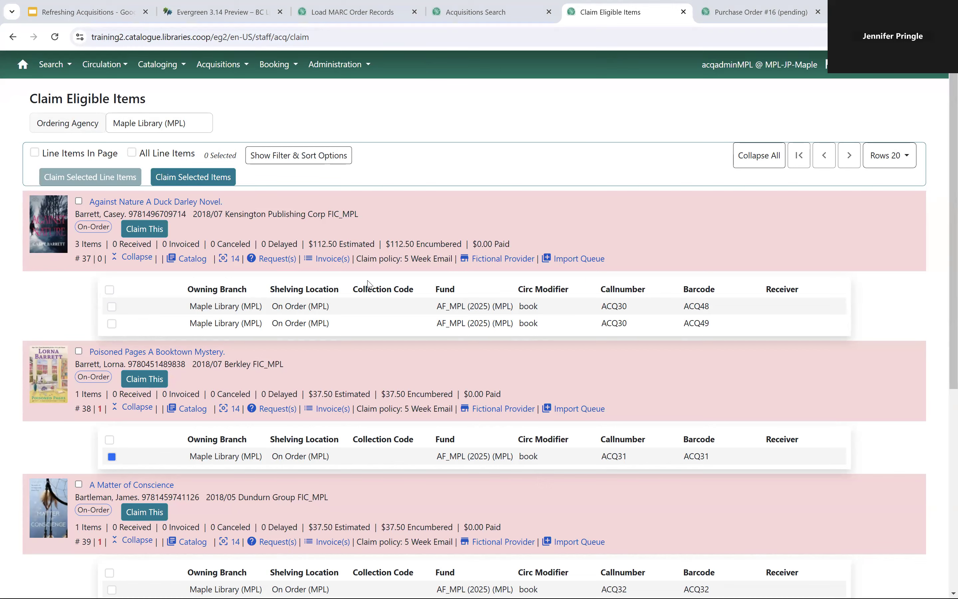
# Step: Examine the fiscal calendars and the fiscal years in Acquisitions Administration
pyautogui.click(344, 68)
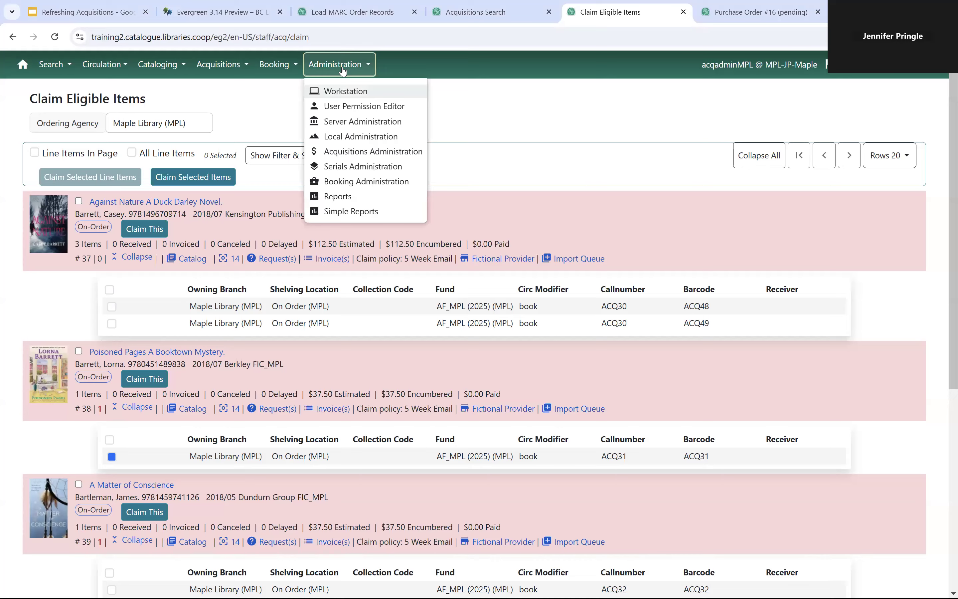
pyautogui.click(373, 153)
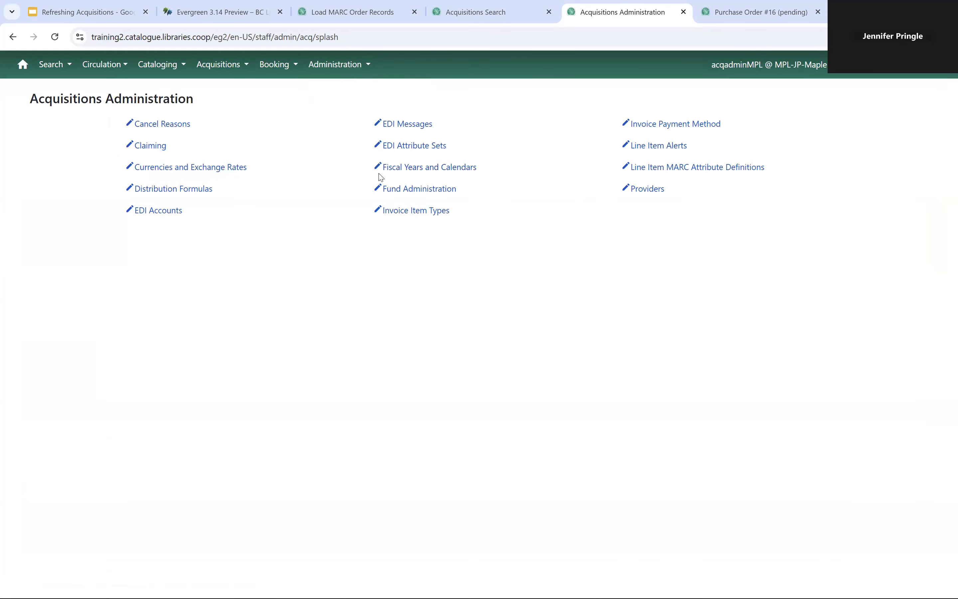
pyautogui.click(413, 171)
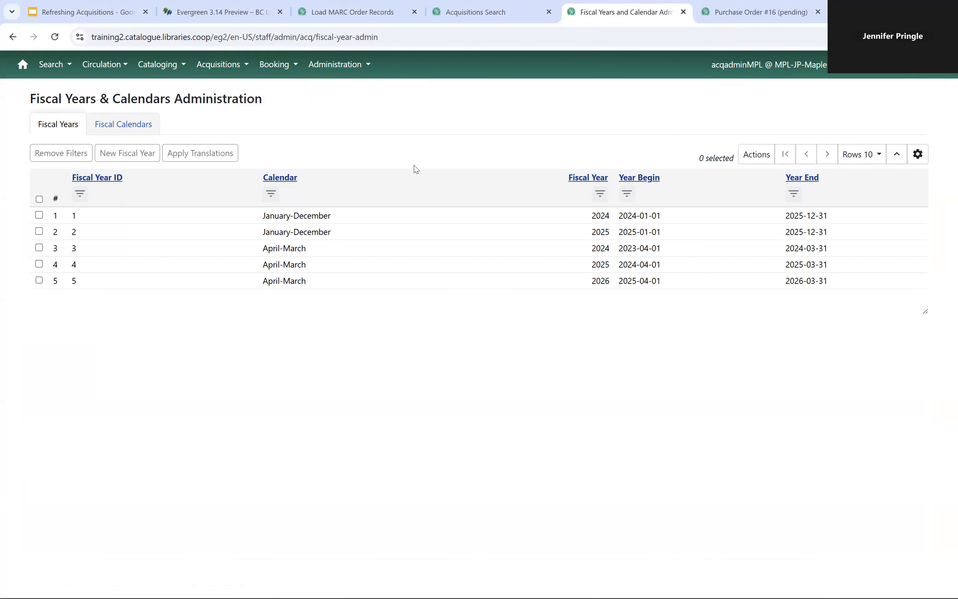
pyautogui.click(130, 125)
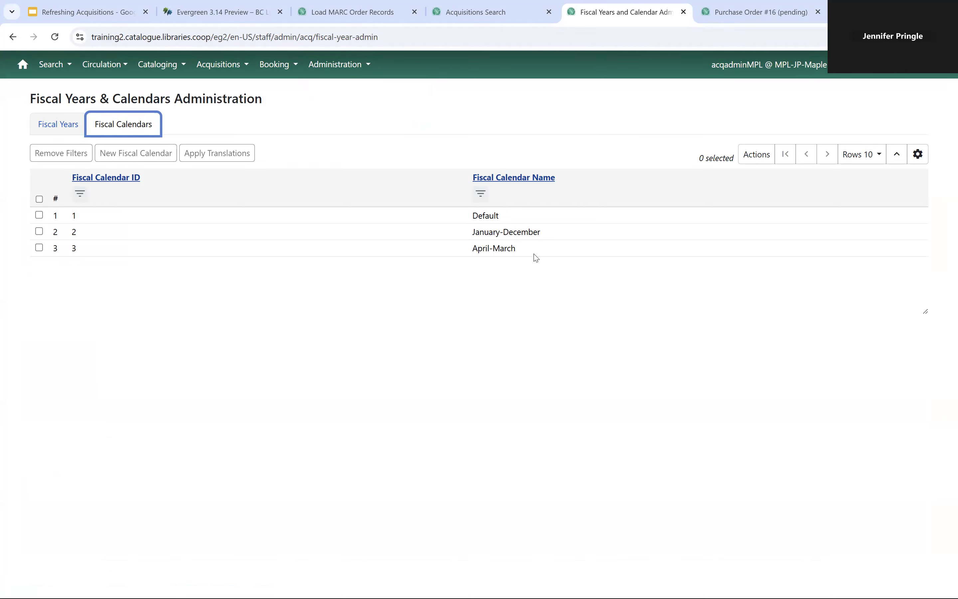
pyautogui.click(58, 124)
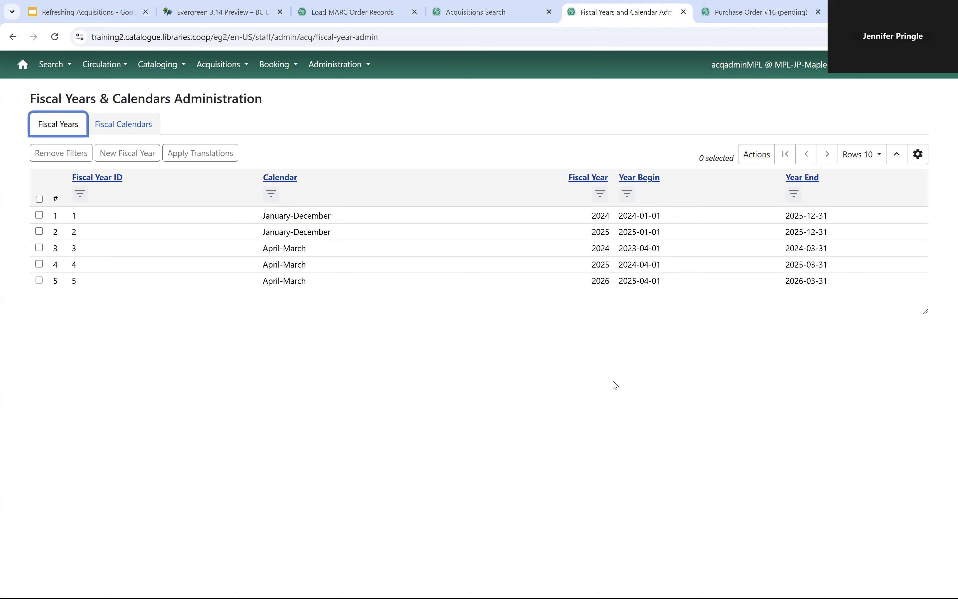
# Step: Open the organizational unit settings of Maple Library (MPL) under Public Library Federation in Server Administration
pyautogui.click(350, 66)
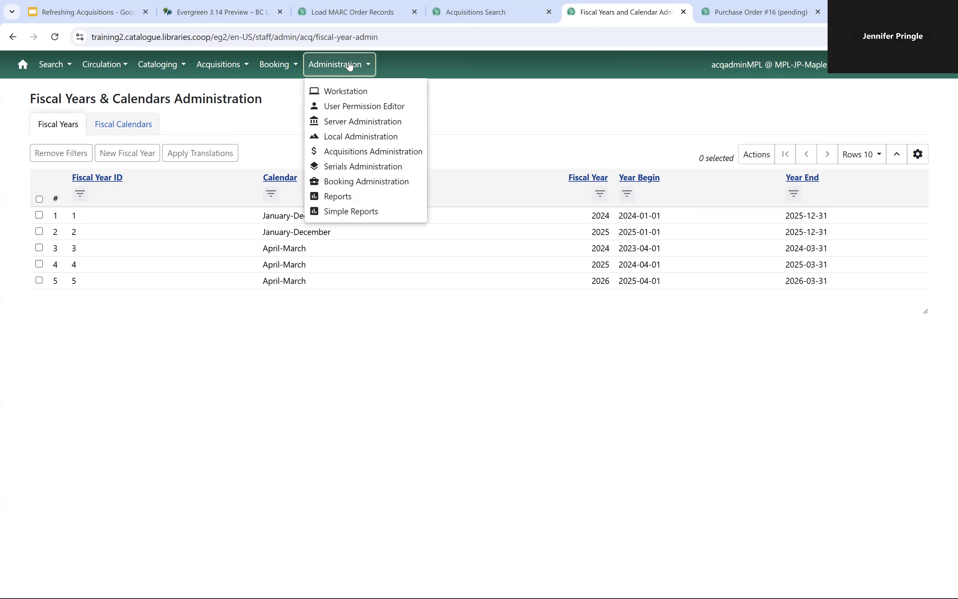
pyautogui.click(375, 127)
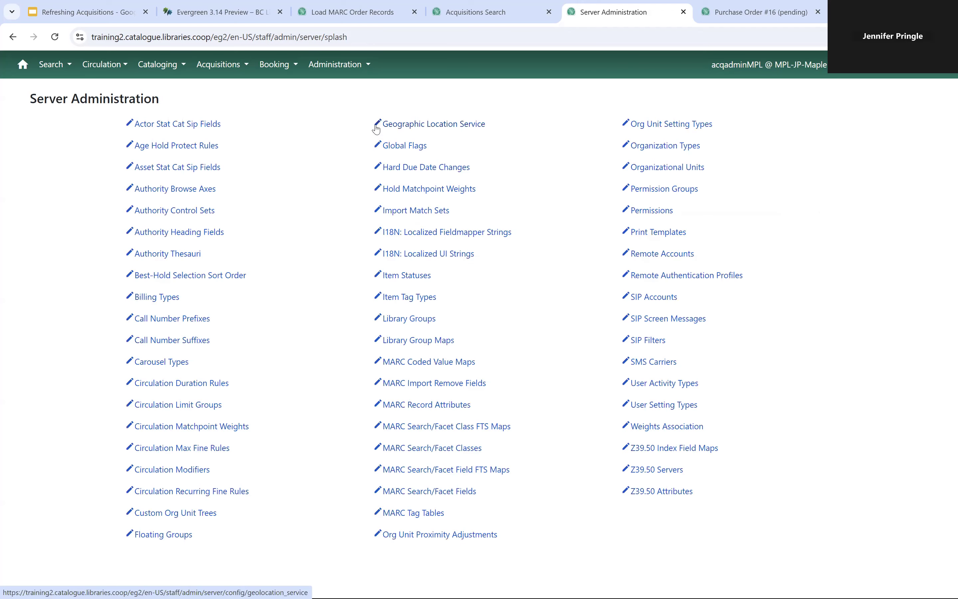
pyautogui.click(681, 173)
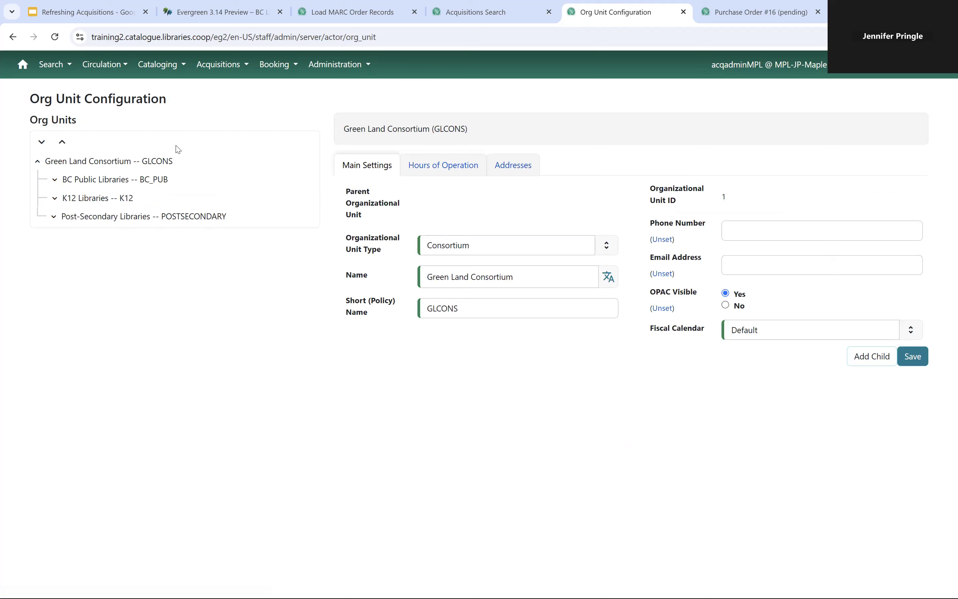
pyautogui.click(54, 179)
pyautogui.click(71, 198)
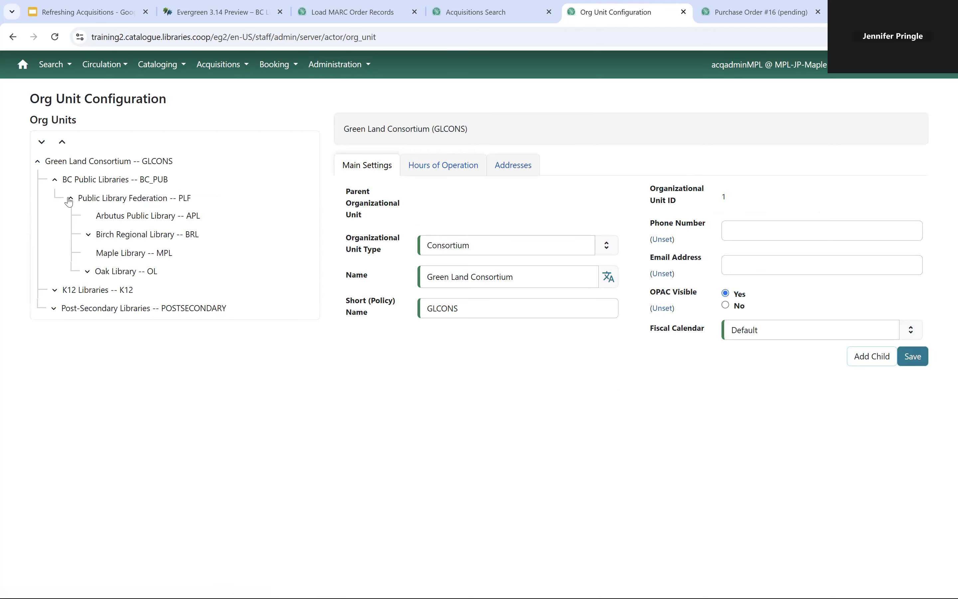
pyautogui.click(107, 255)
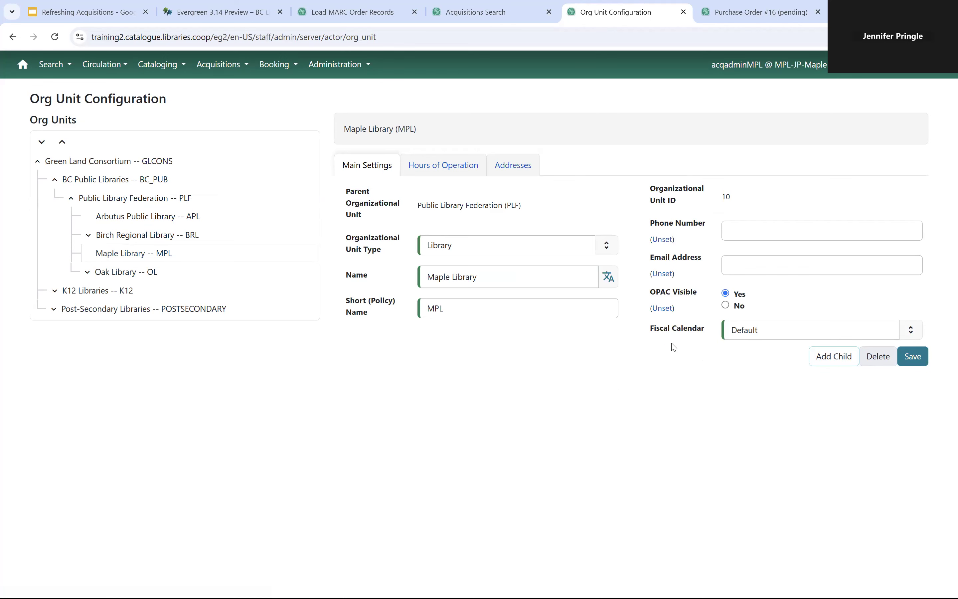
# Step: Set Maple Library's fiscal calendar to January-December and save the organizational unit
pyautogui.click(830, 334)
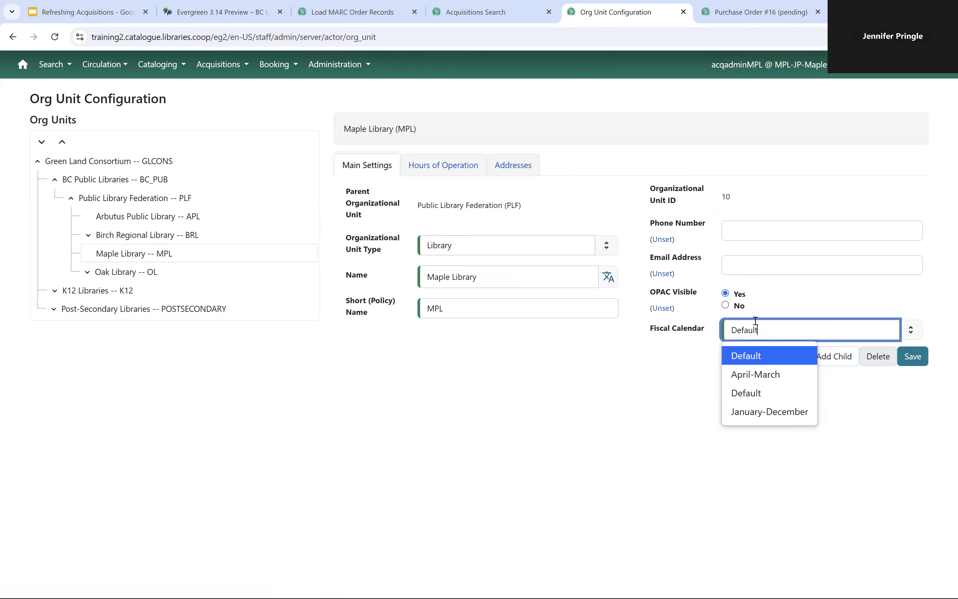
pyautogui.click(800, 416)
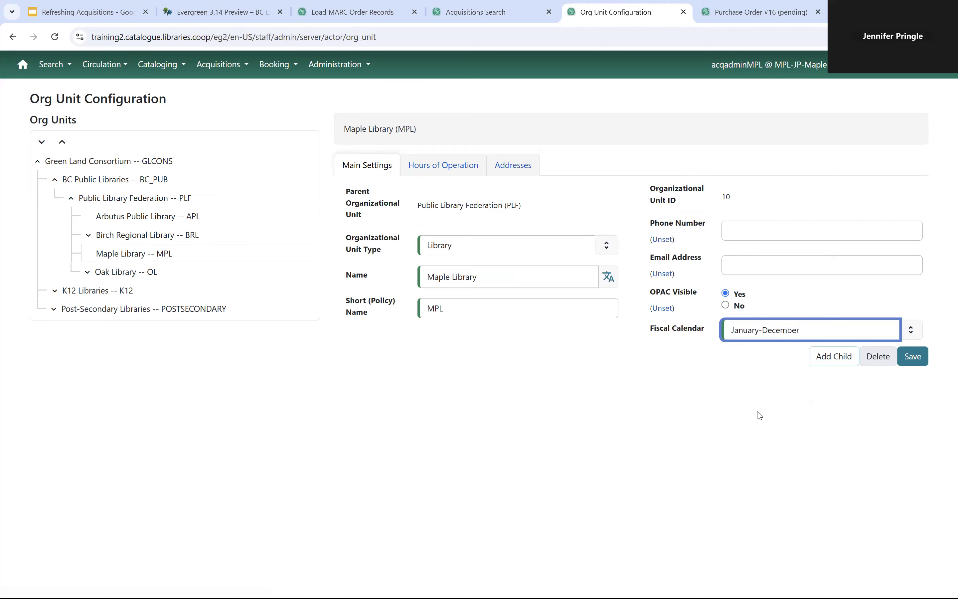
pyautogui.click(925, 358)
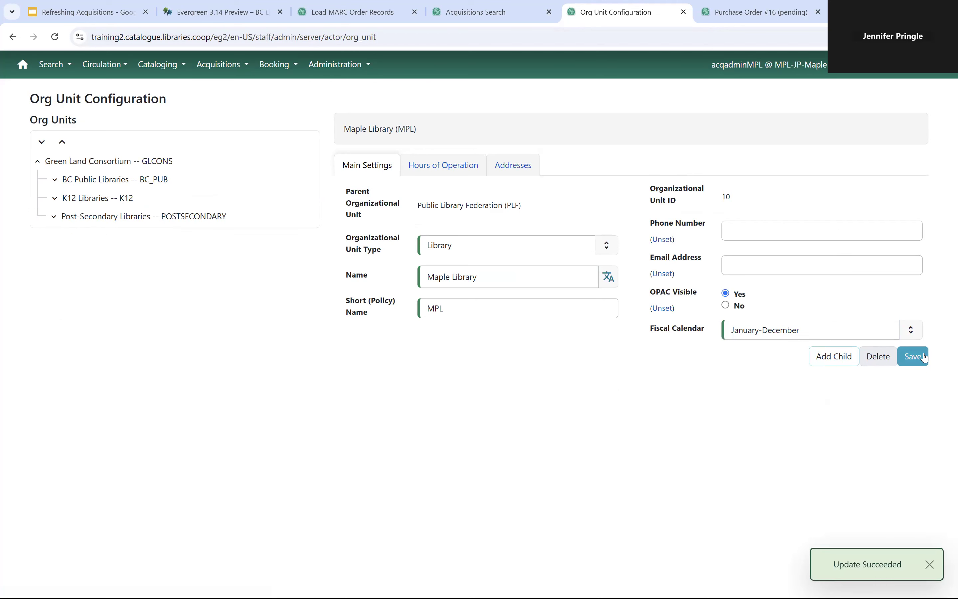